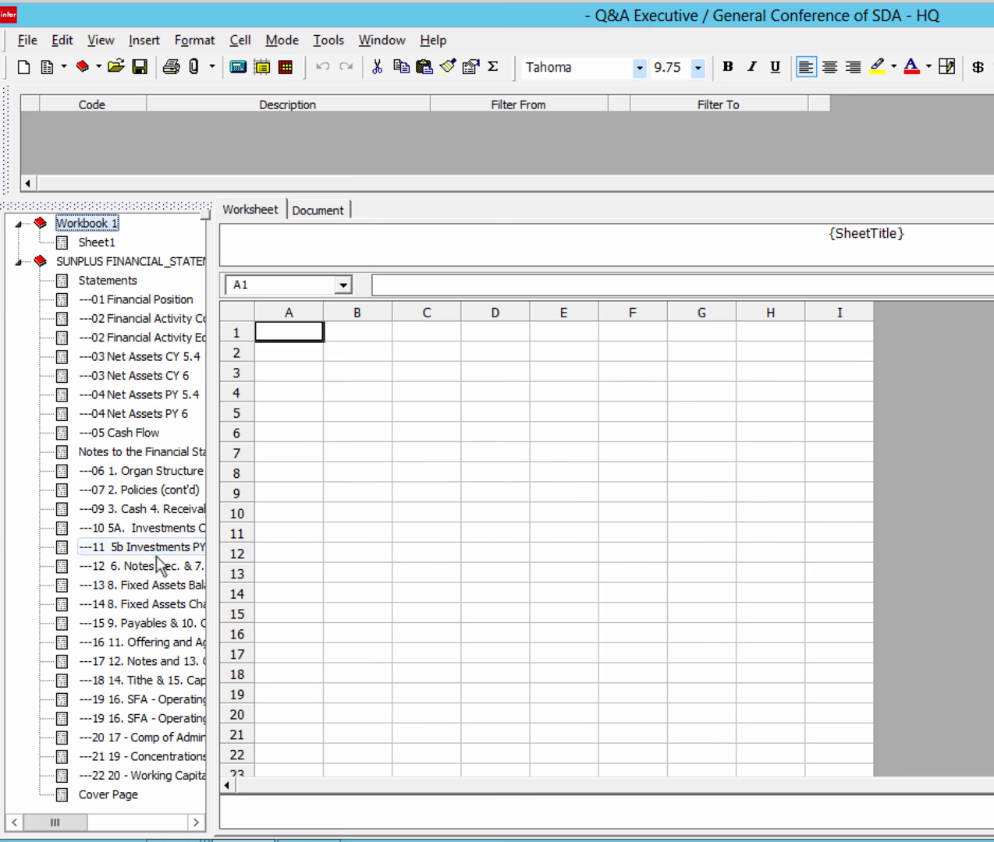
Review the Note 8 sheets for fixed assets balances and fixed assets changes in the SunPlus financial statements workbook.
double_click(127, 586)
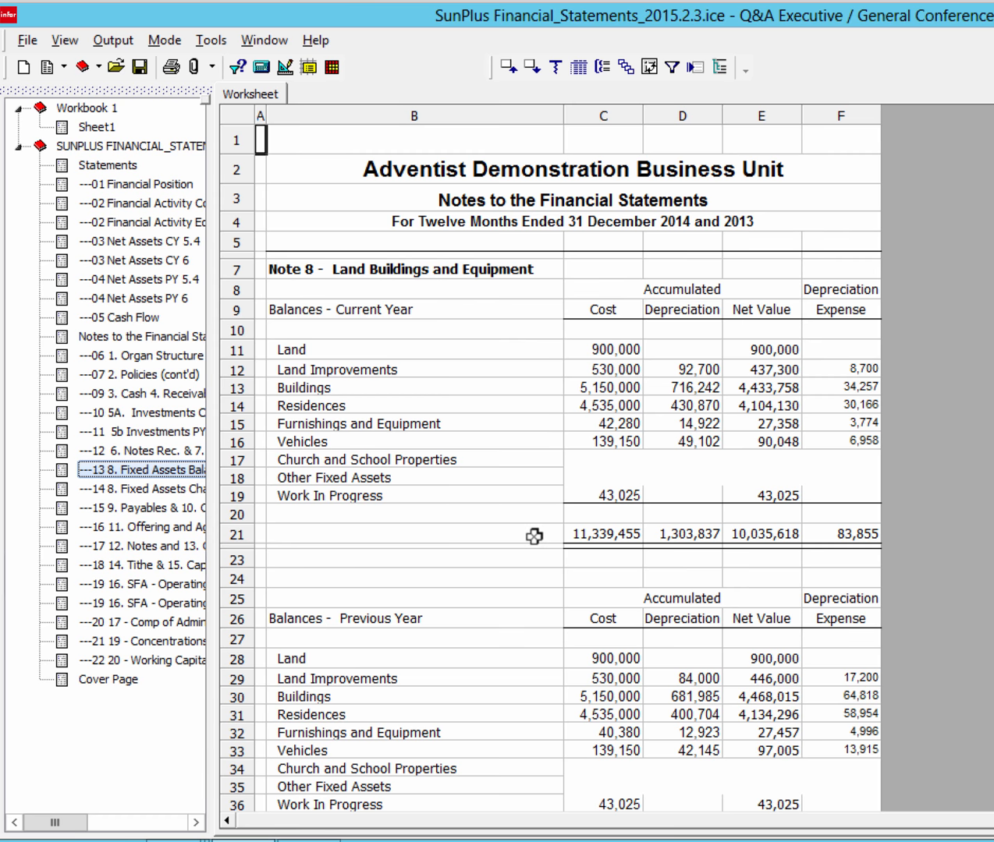
double_click(141, 486)
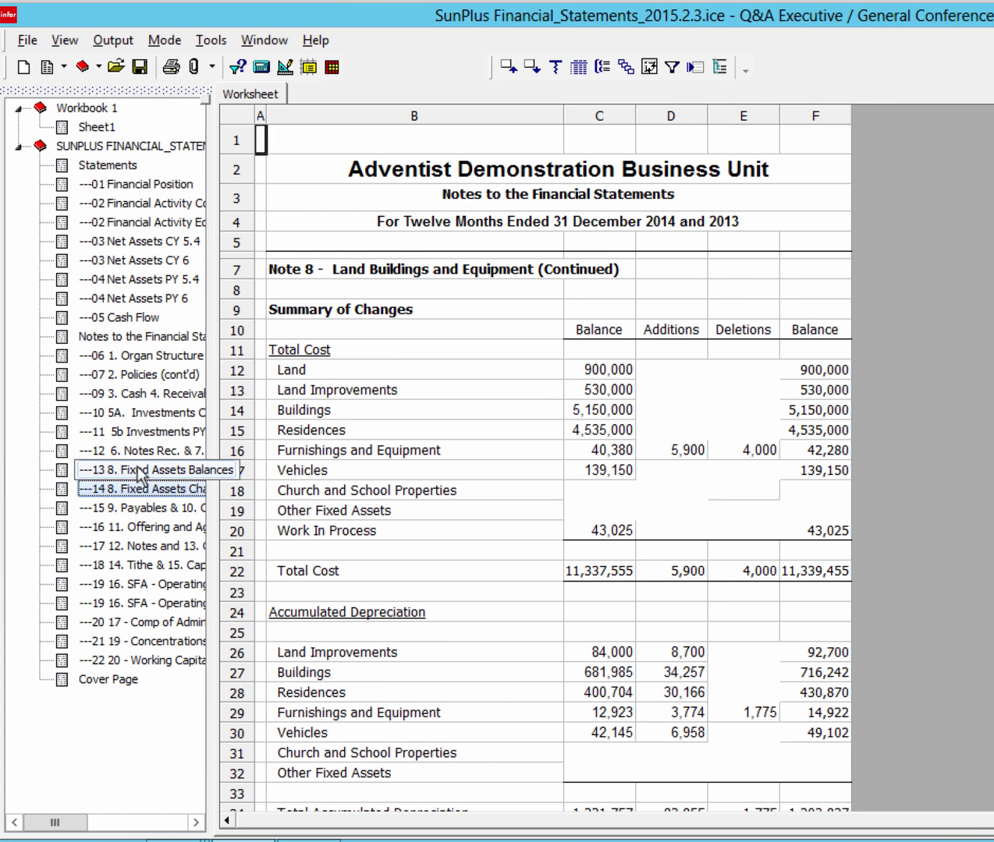
double_click(139, 470)
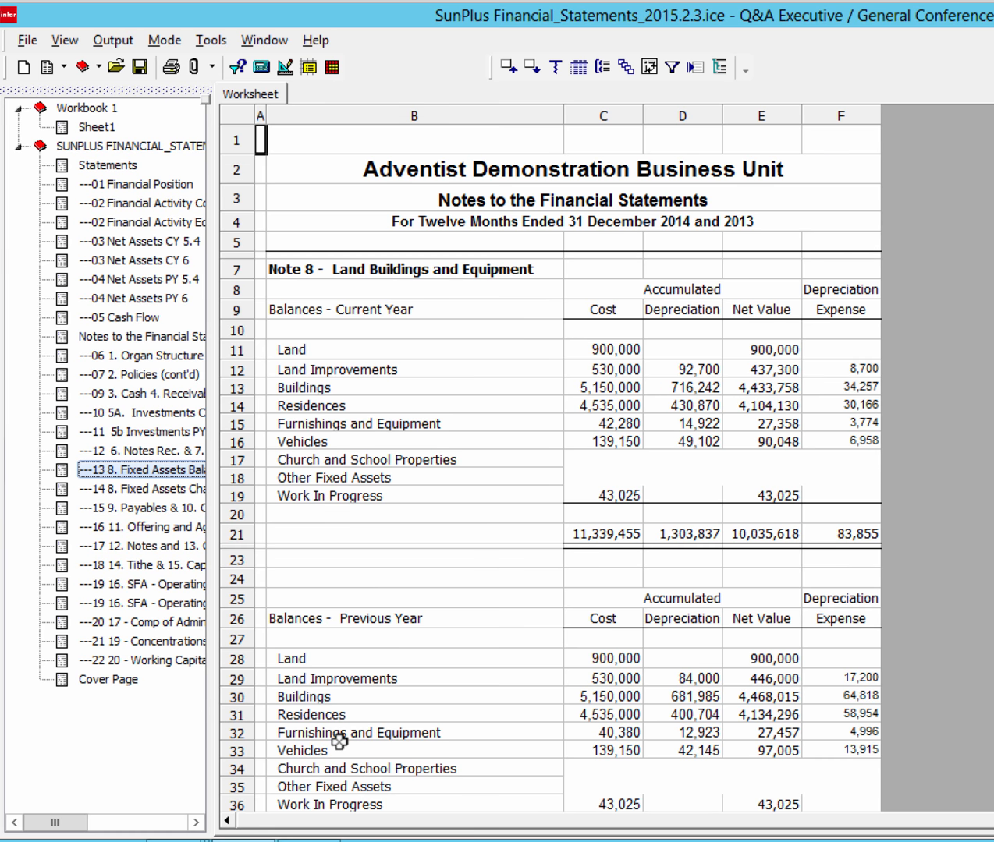
left_click(143, 489)
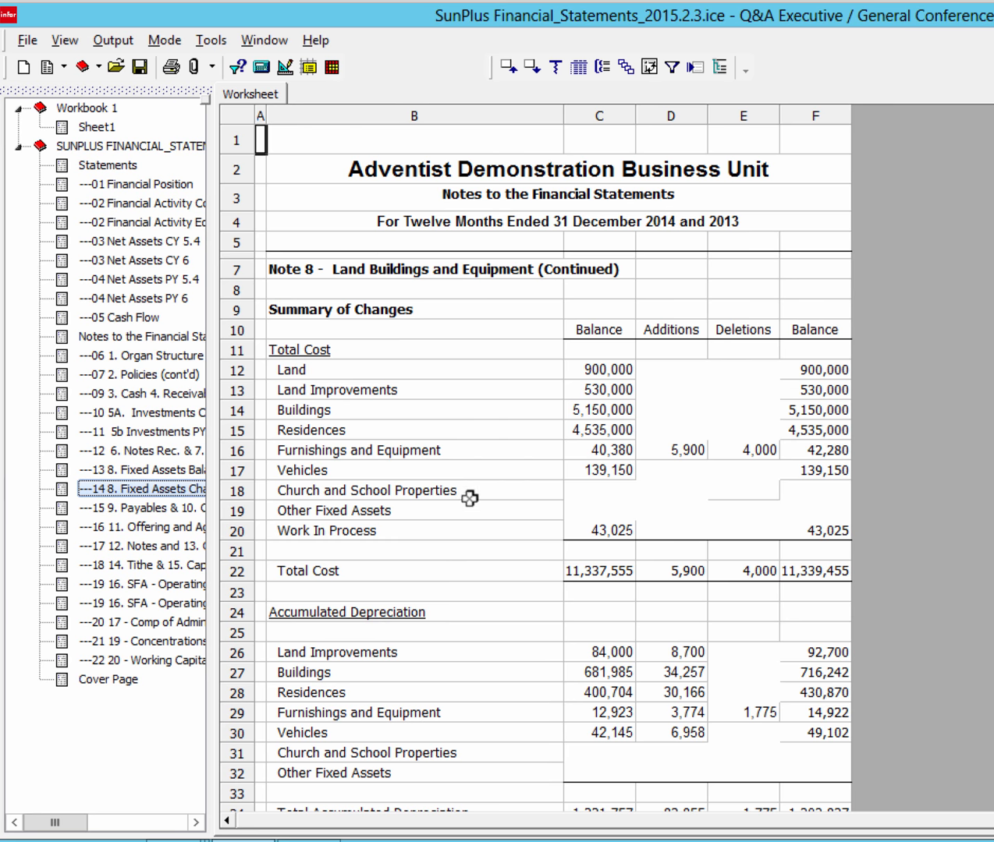
left_click(599, 392)
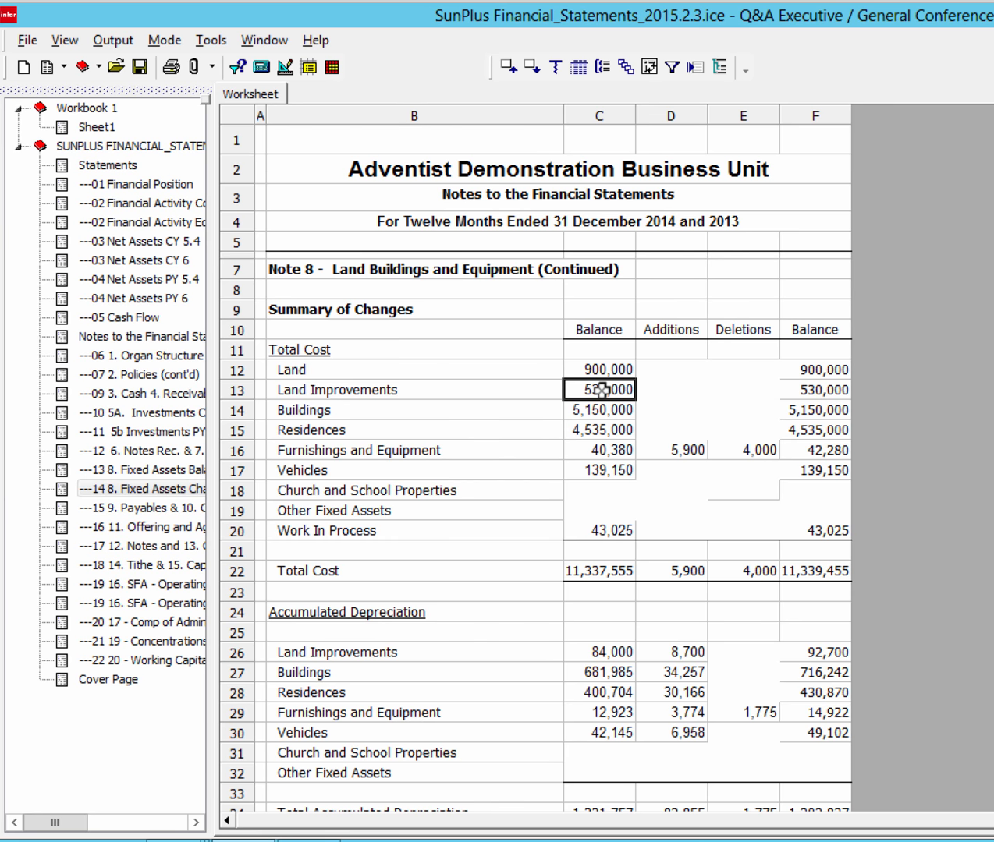
left_click(552, 70)
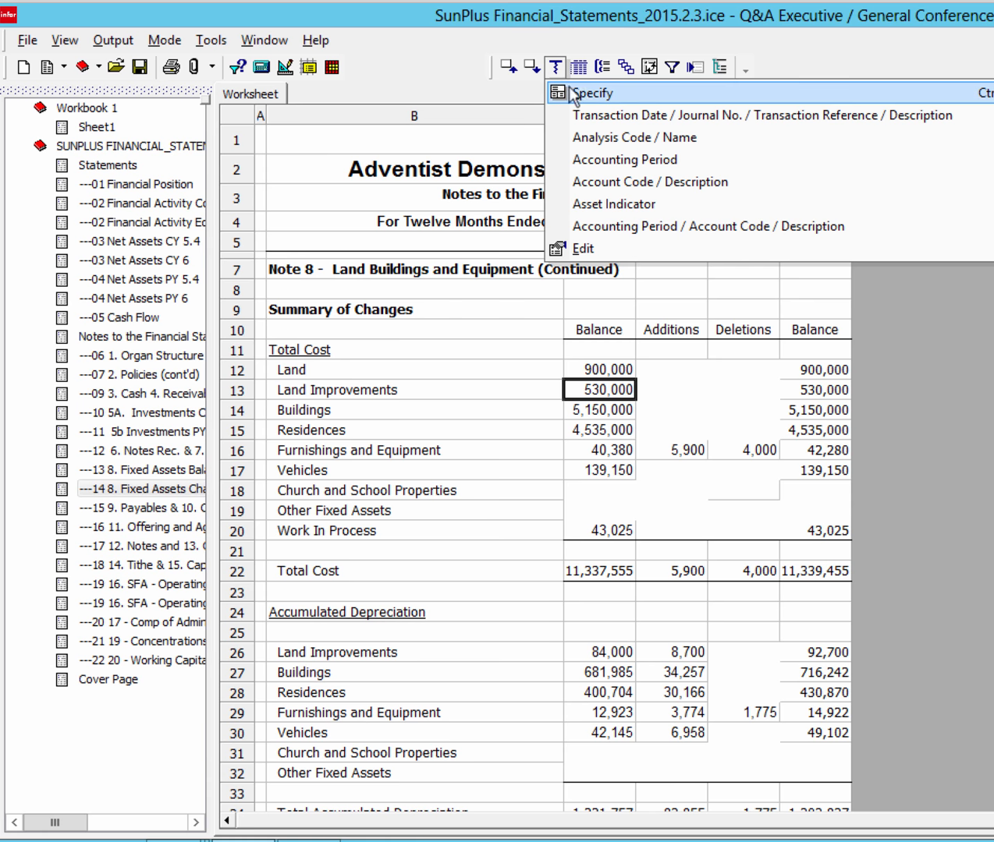
left_click(577, 91)
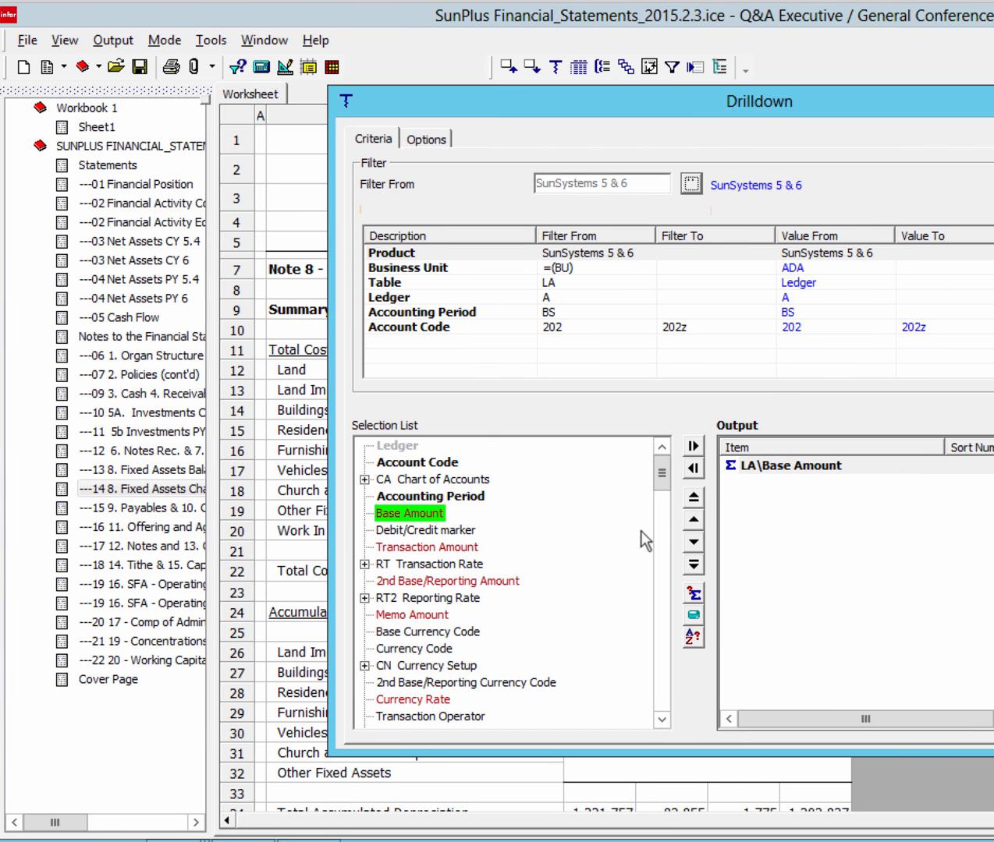
left_click_drag(662, 473, 662, 527)
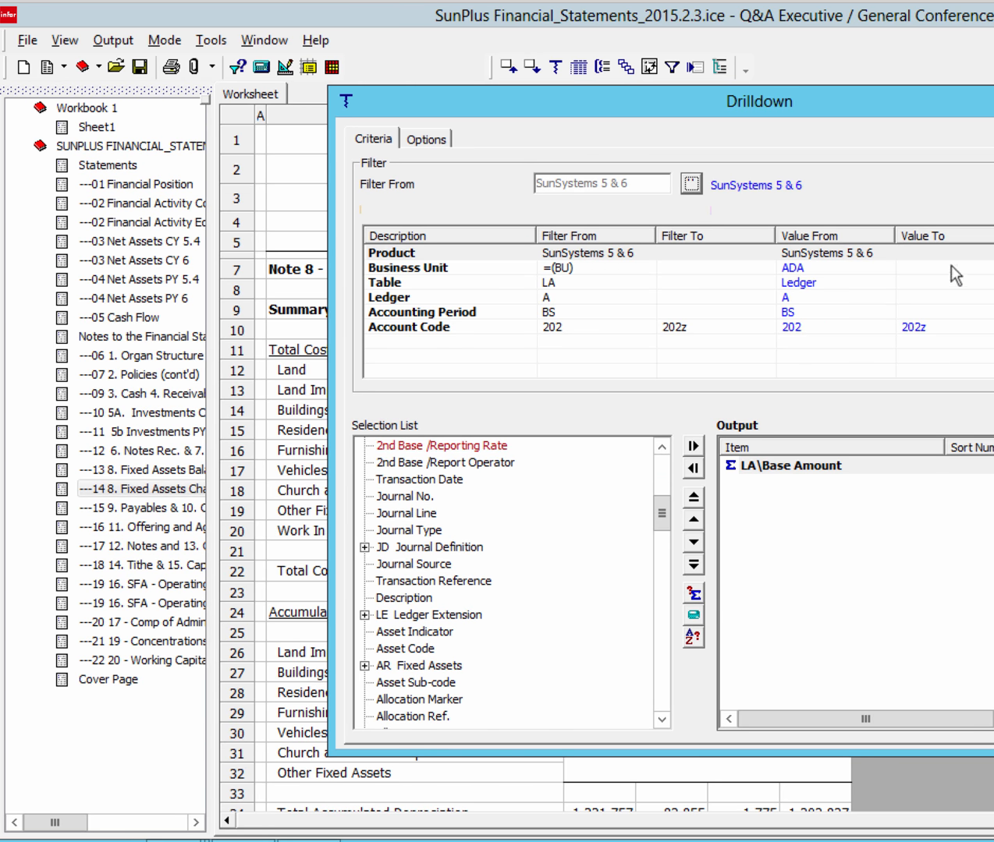
left_click(992, 195)
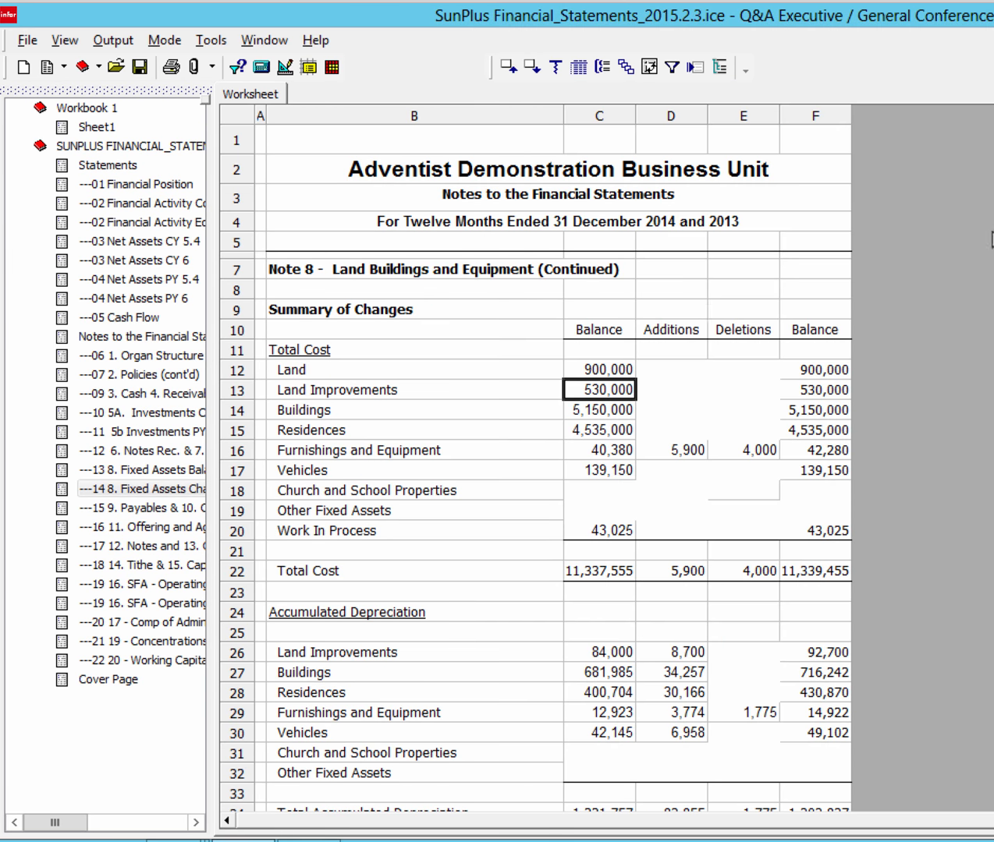
Drill down on the Buildings opening cost balance in C14, outputting the Fixed Assets Asset Code and Description with the base amount.
left_click(594, 410)
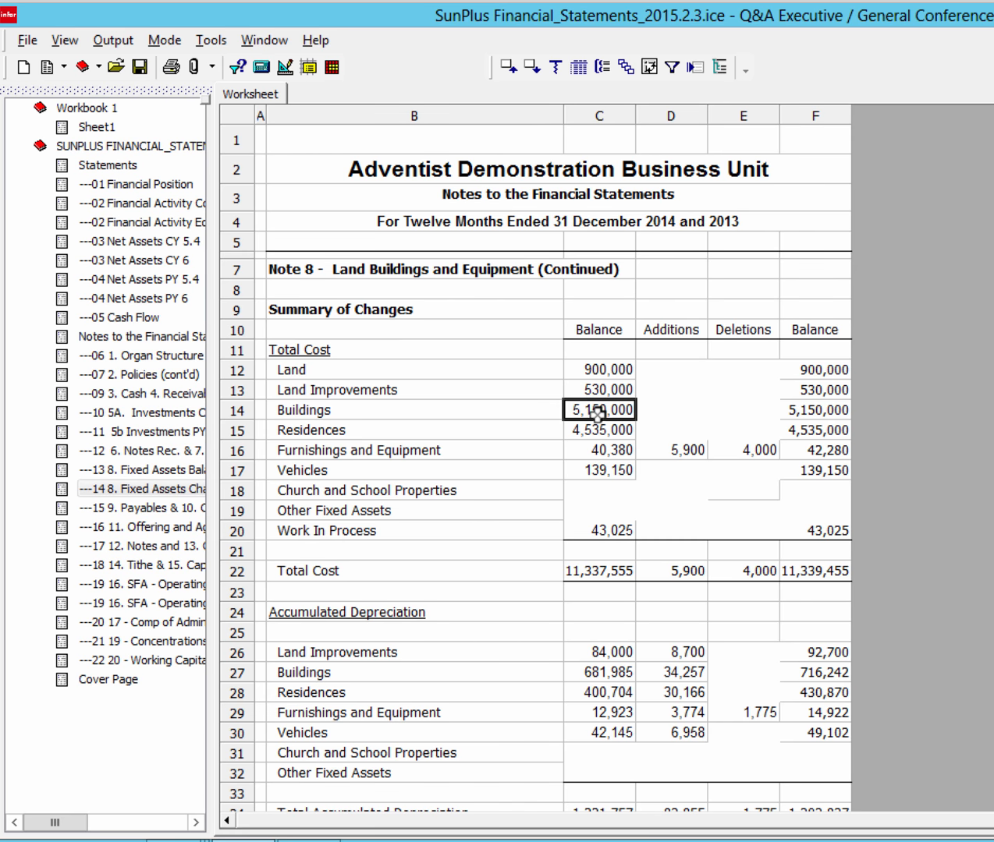
left_click(554, 71)
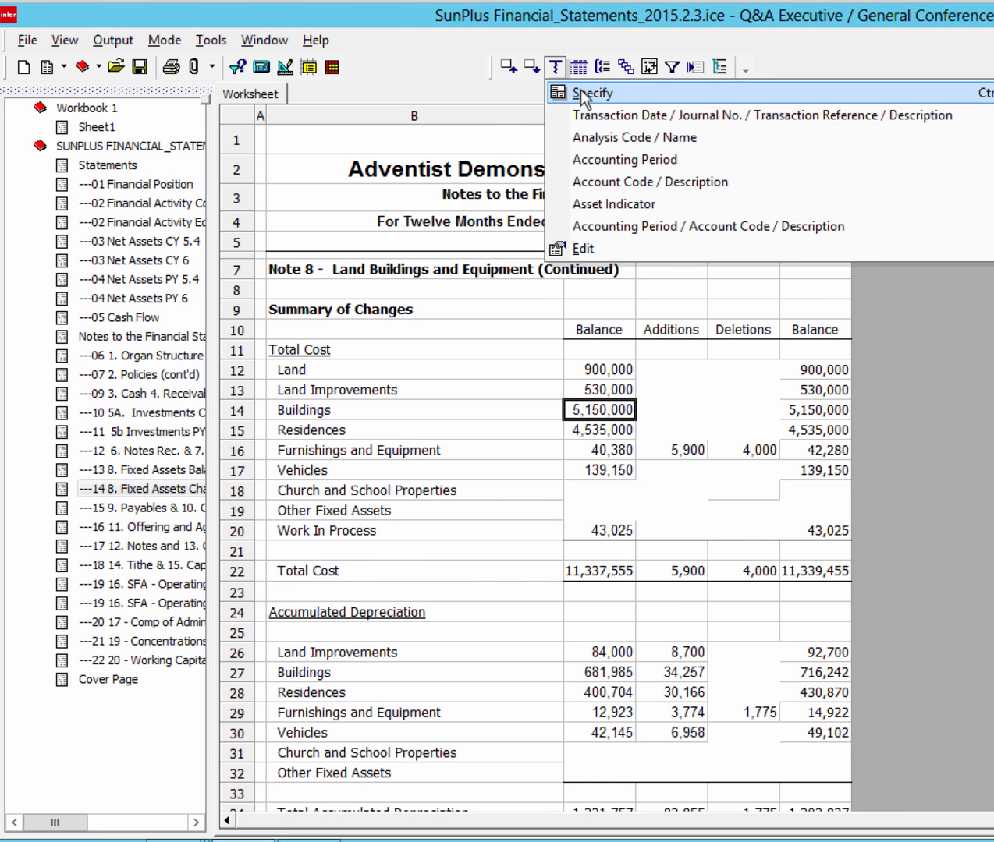
left_click(578, 90)
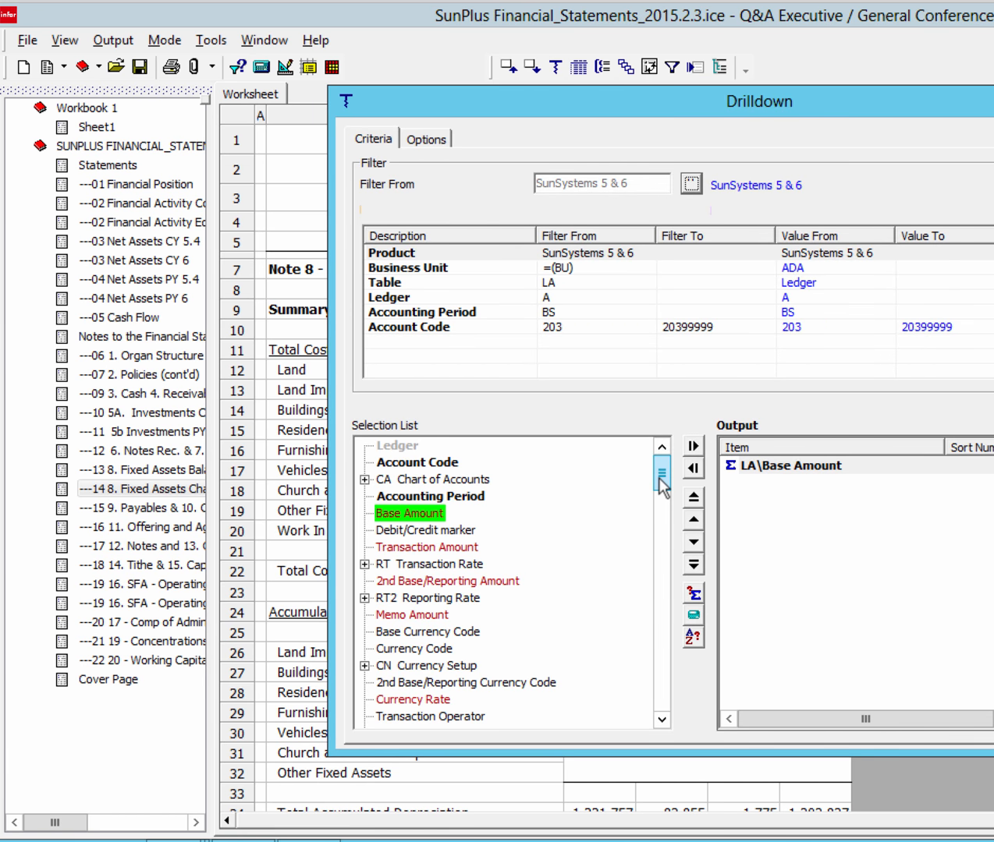
left_click_drag(662, 488, 661, 540)
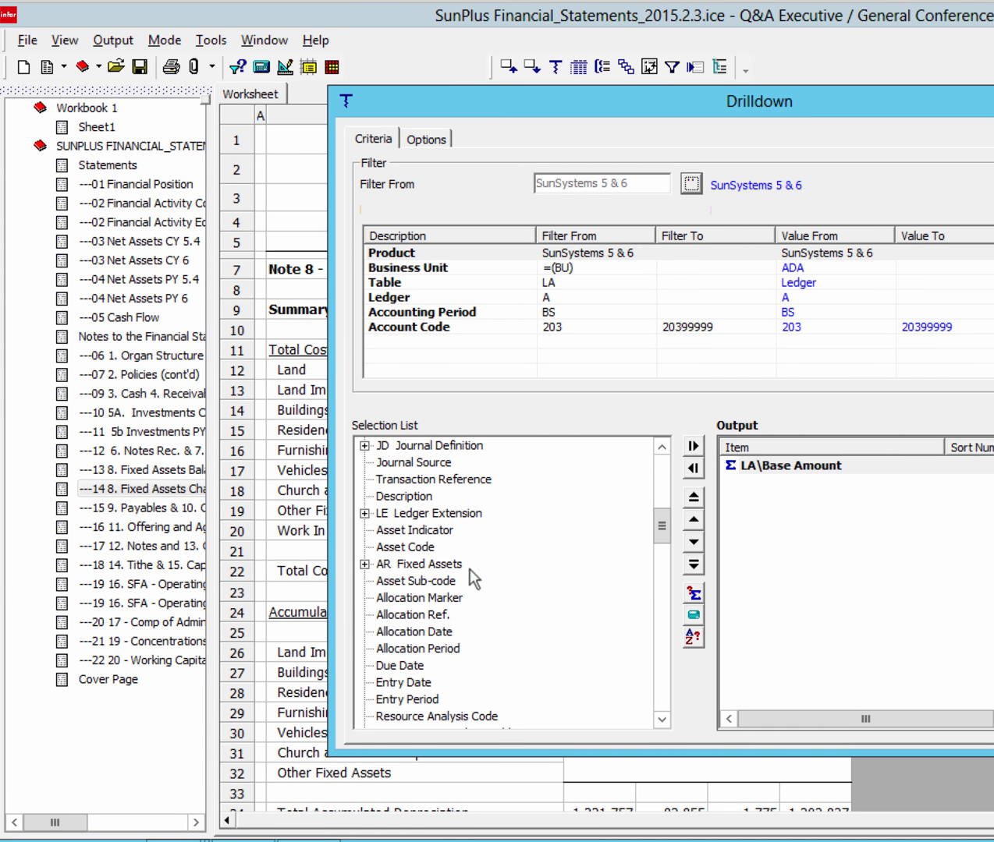
left_click(364, 564)
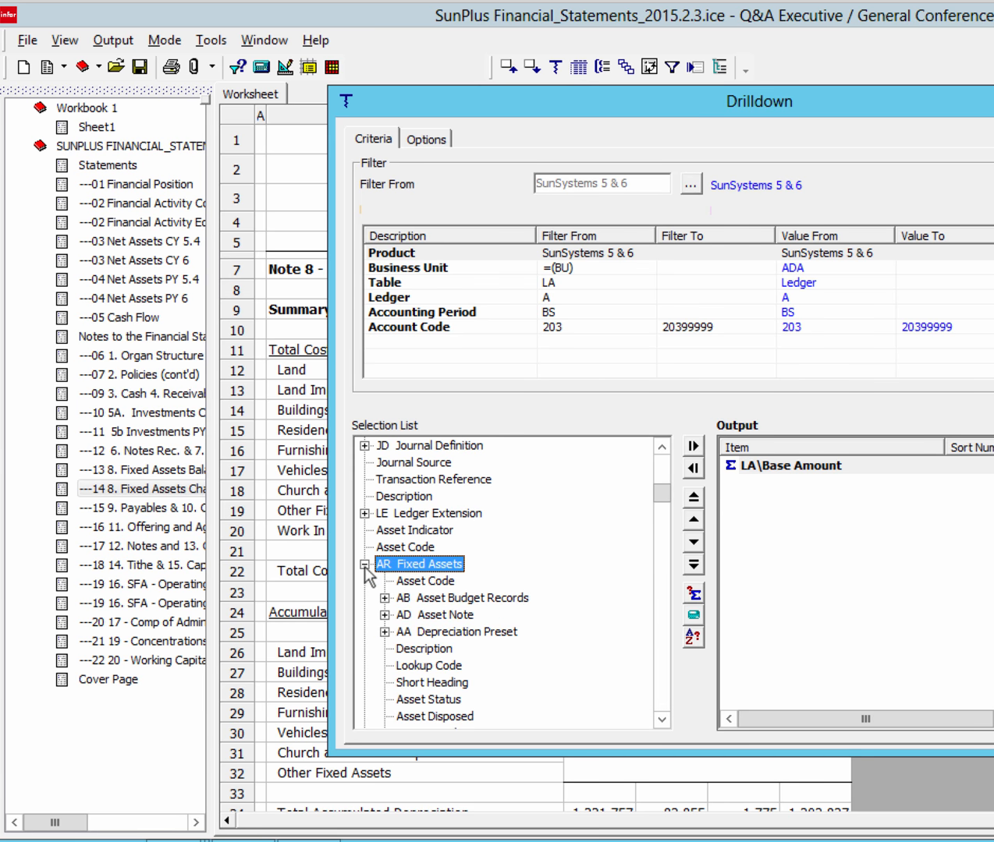
left_click(661, 720)
left_click(661, 720)
left_click(661, 721)
left_click(662, 720)
left_click(662, 720)
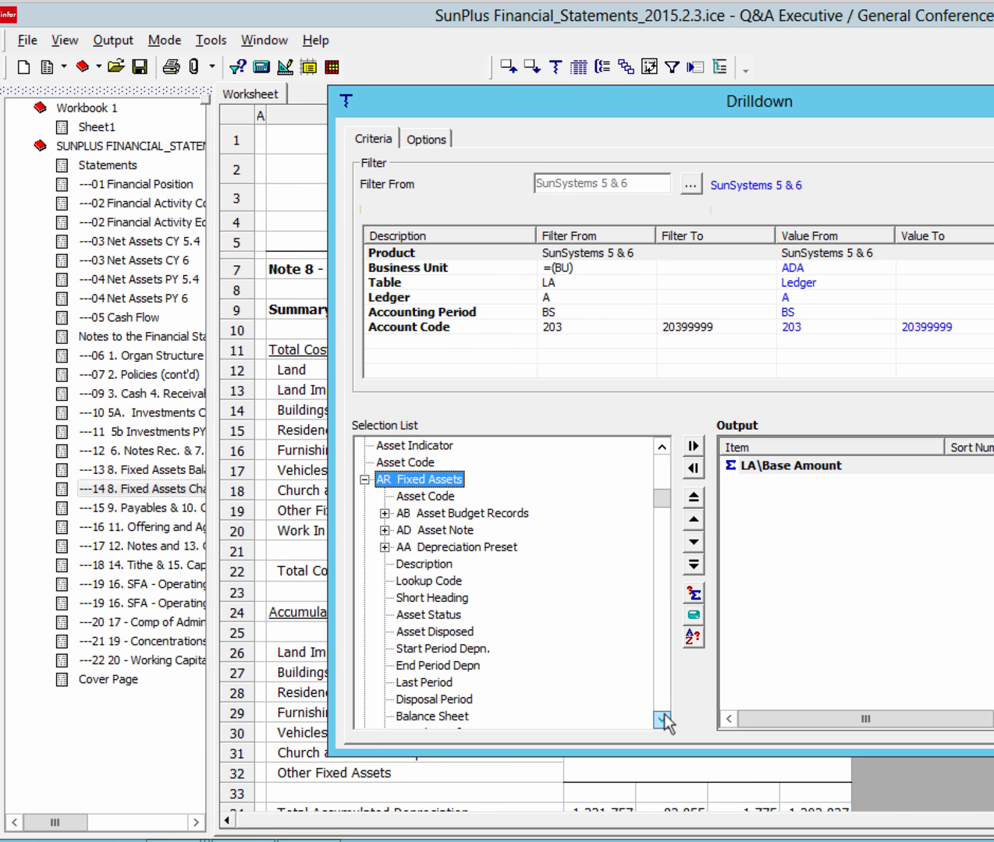
left_click(661, 720)
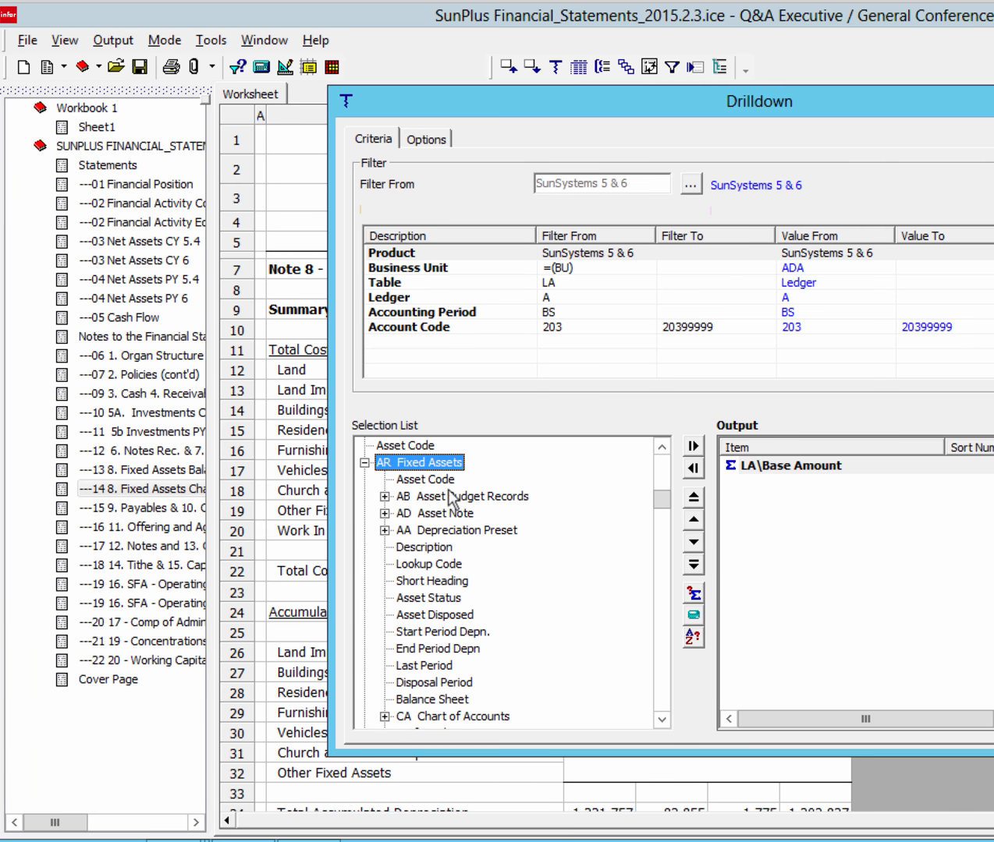
double_click(426, 479)
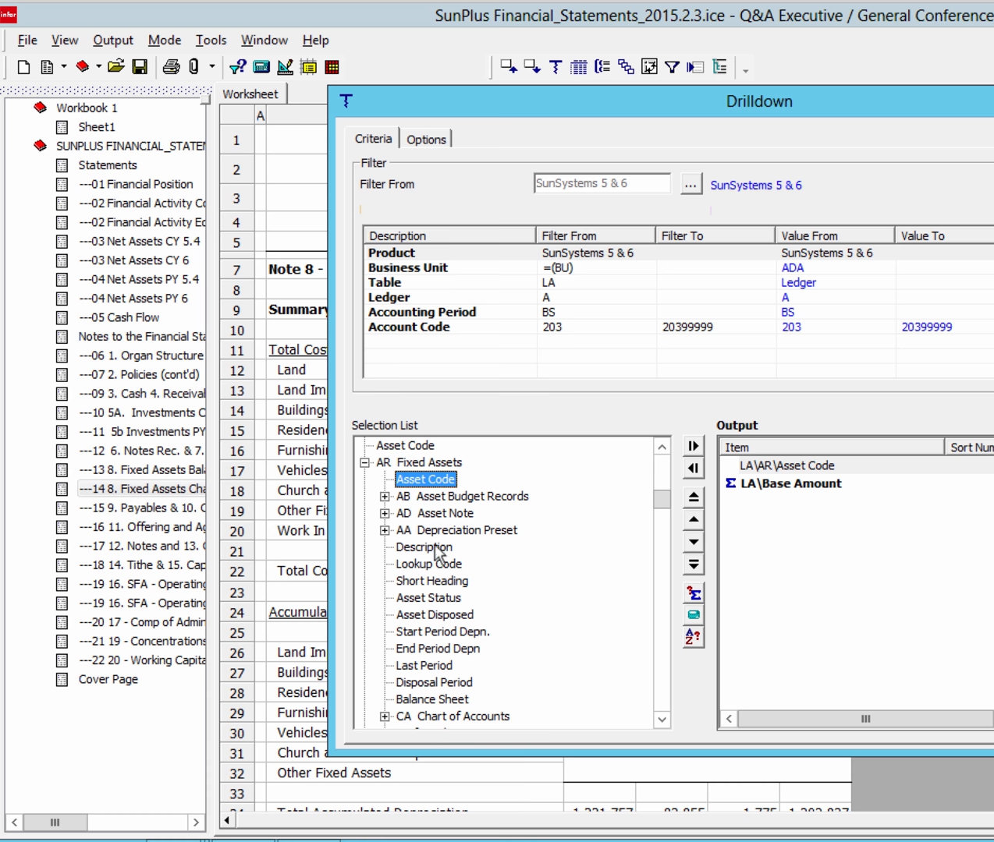
double_click(435, 550)
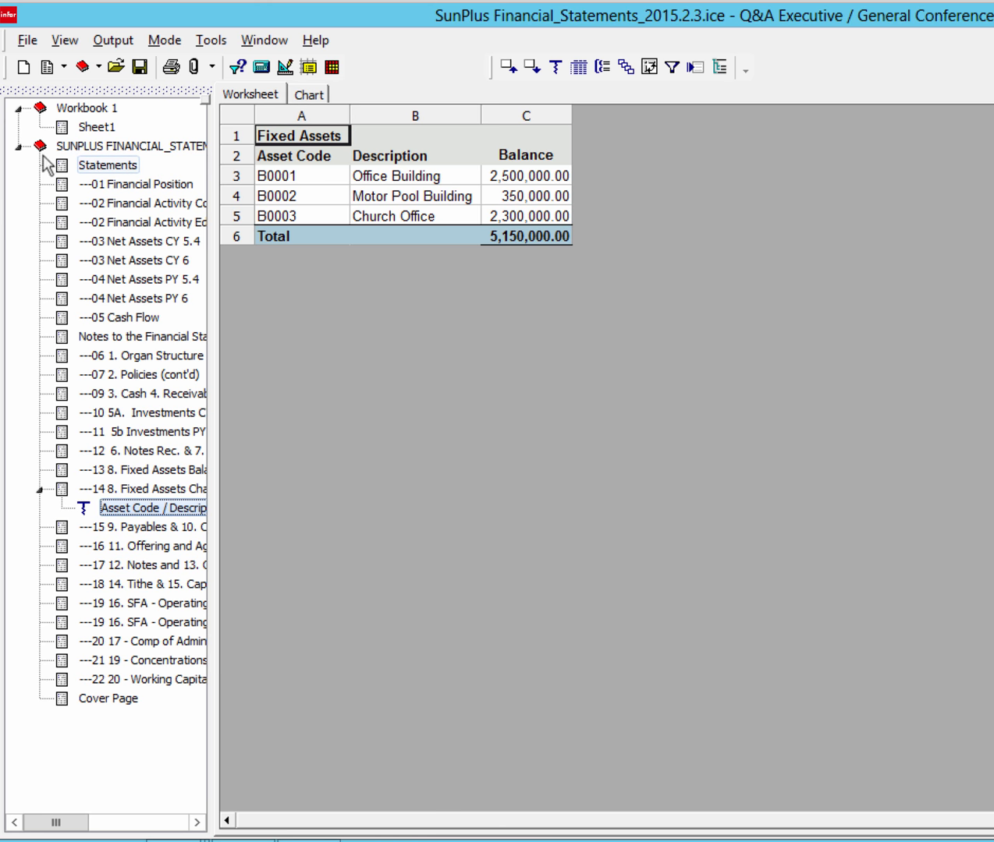
Close the SUNPLUS FINANCIAL_STATEMENTS_2015.2.3 workbook.
left_click(75, 145)
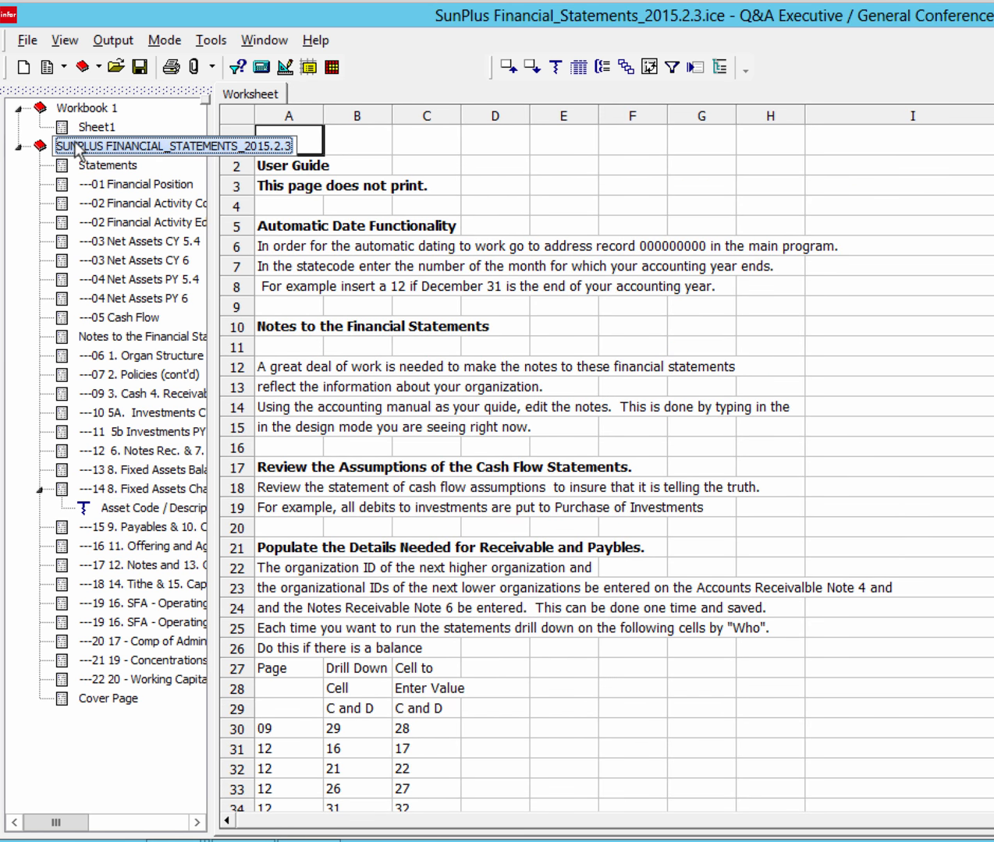
right_click(75, 144)
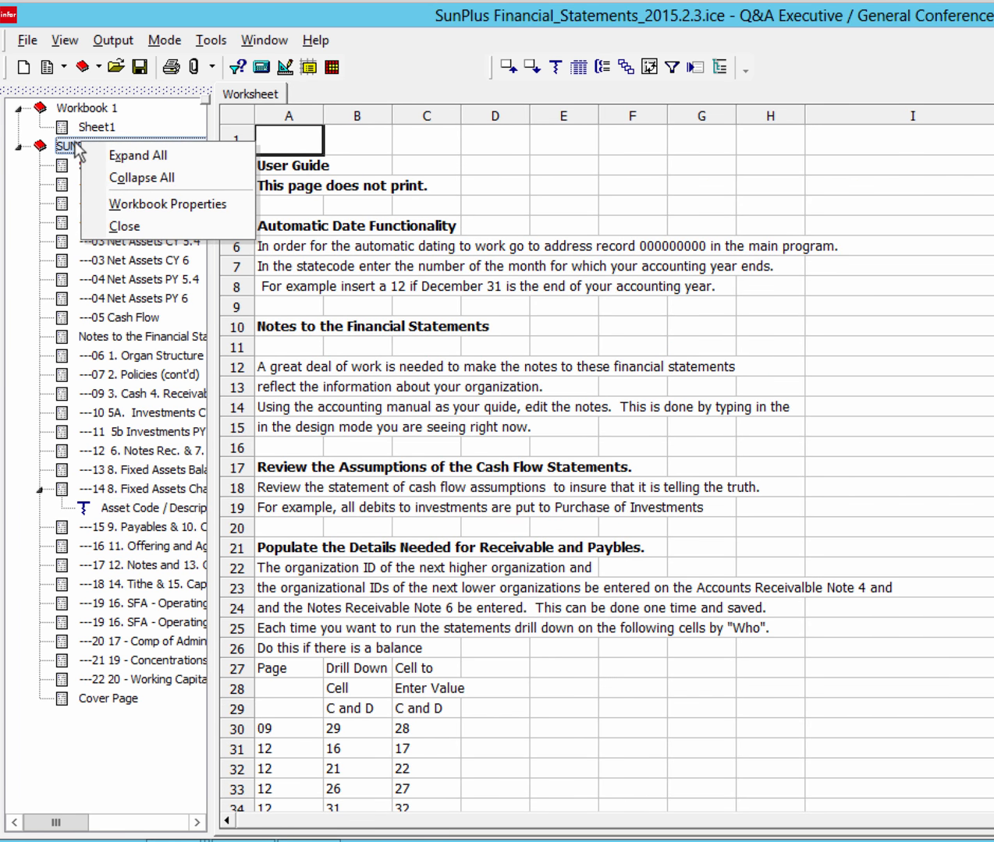
left_click(125, 226)
left_click(778, 567)
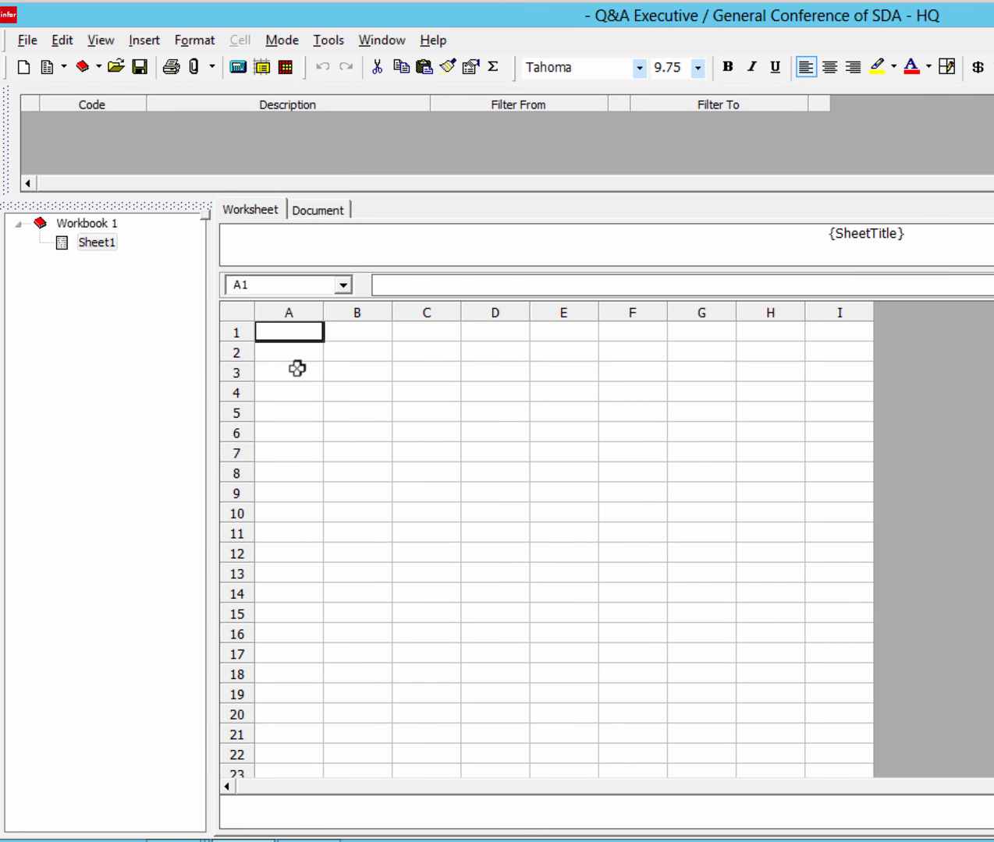
Enter the column heading Cost in cell C4 of Sheet1.
left_click(419, 372)
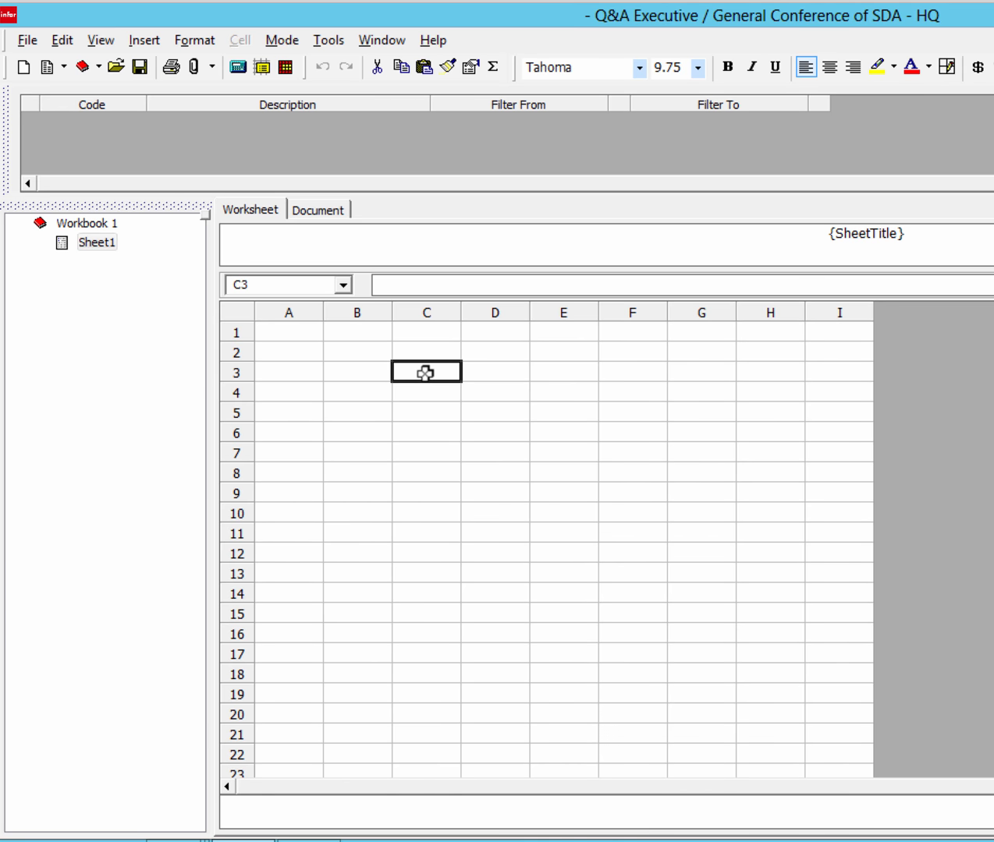
left_click(419, 408)
double_click(428, 390)
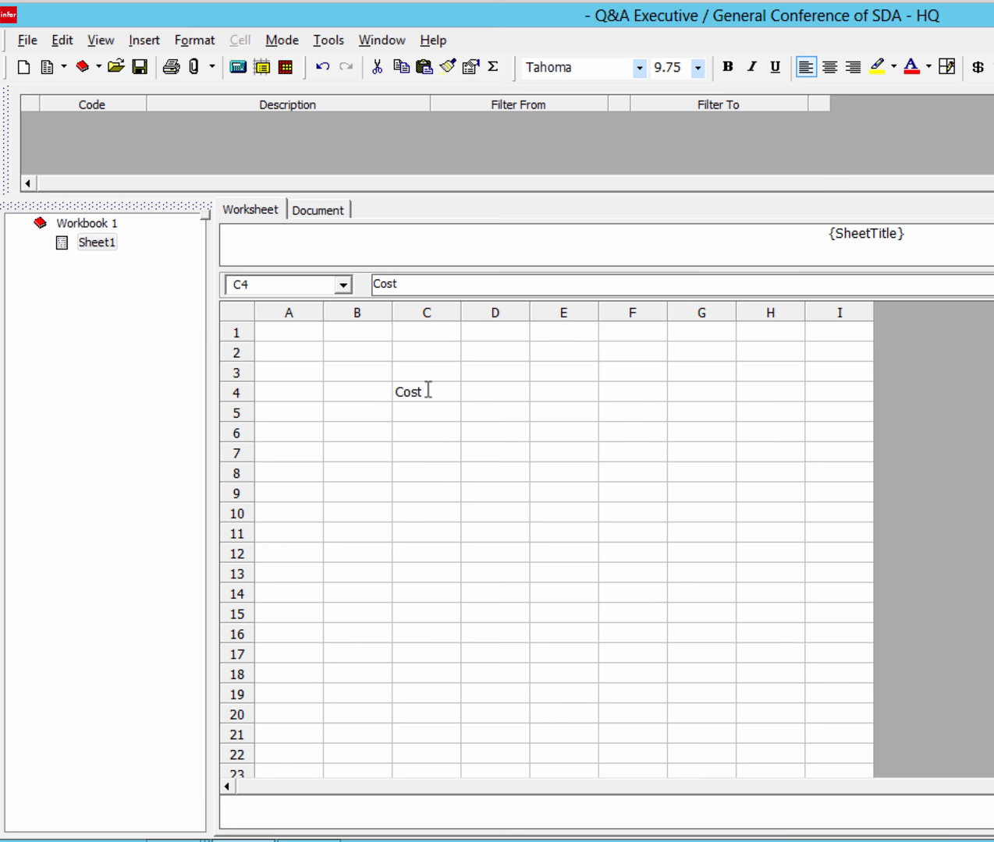
type("Cost")
Enter a two-line column heading with Accumulated in D4 and Depreciation in D5.
left_click(501, 392)
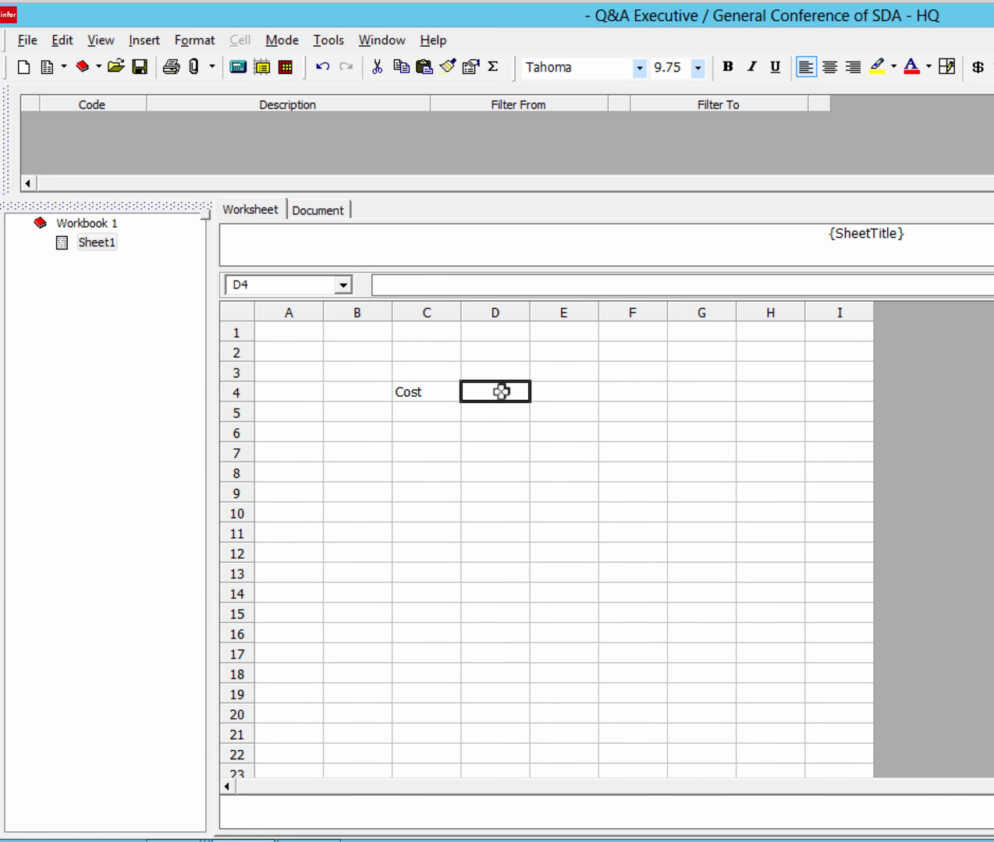
type("Accu")
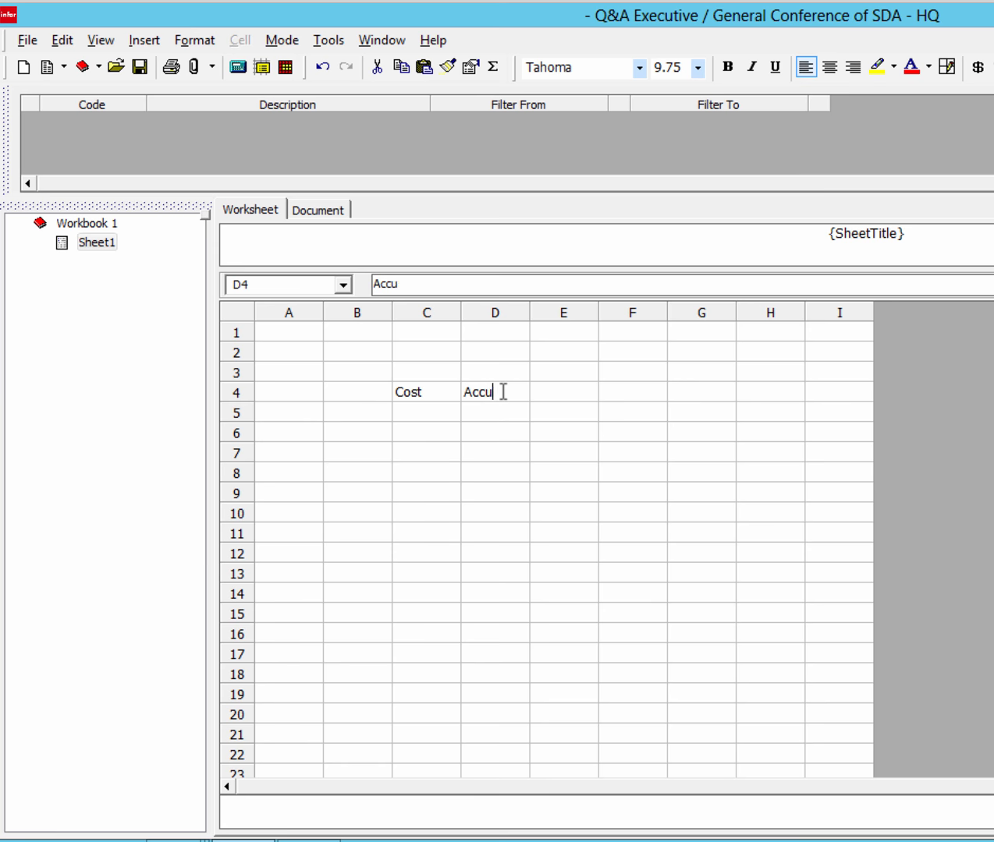
type("mulated Dep")
key("Return")
type("D")
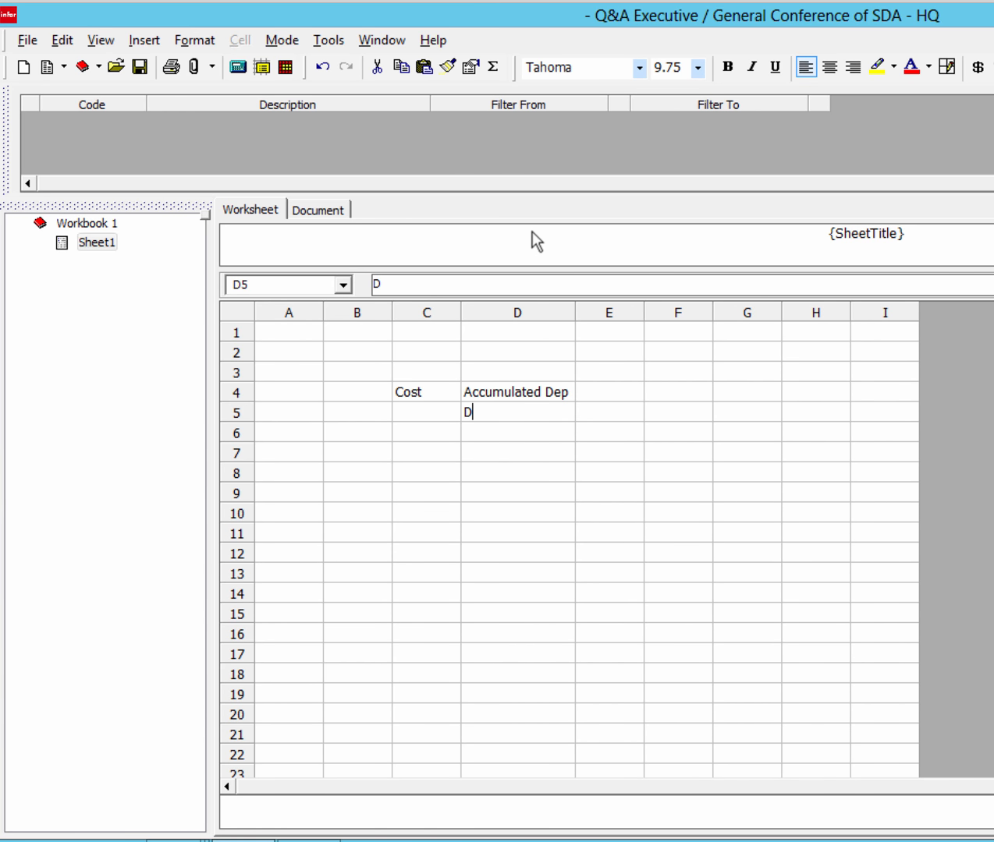
type("epreciation")
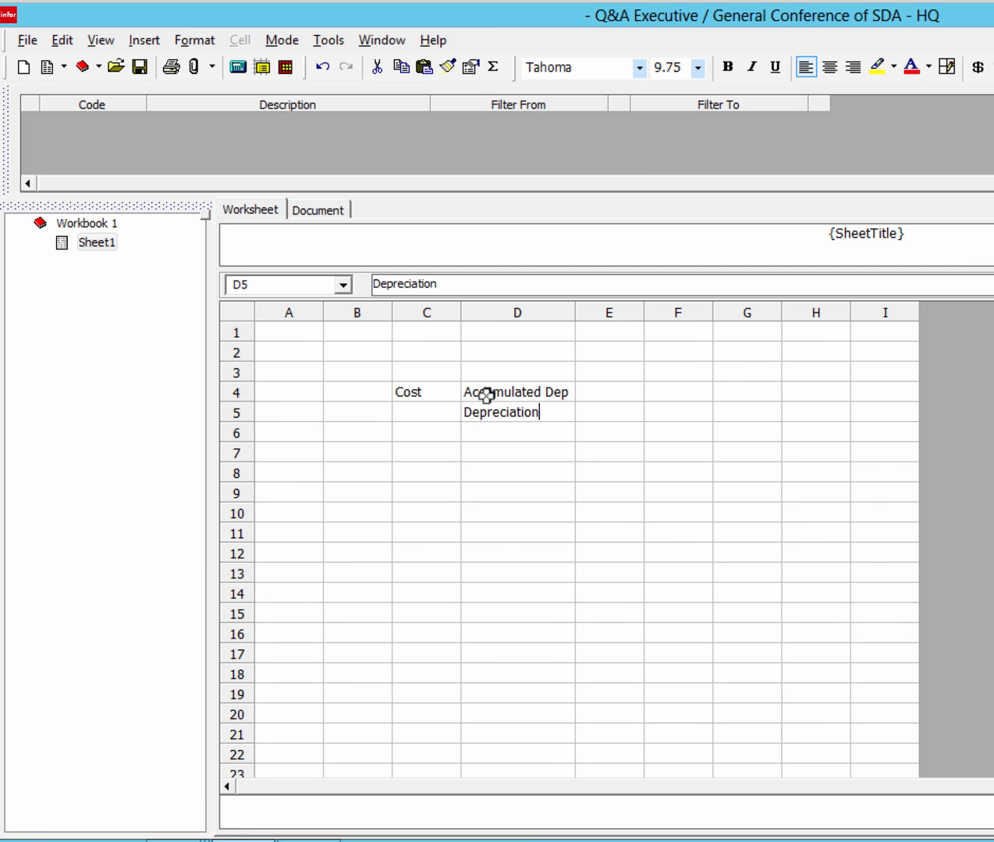
key("Return")
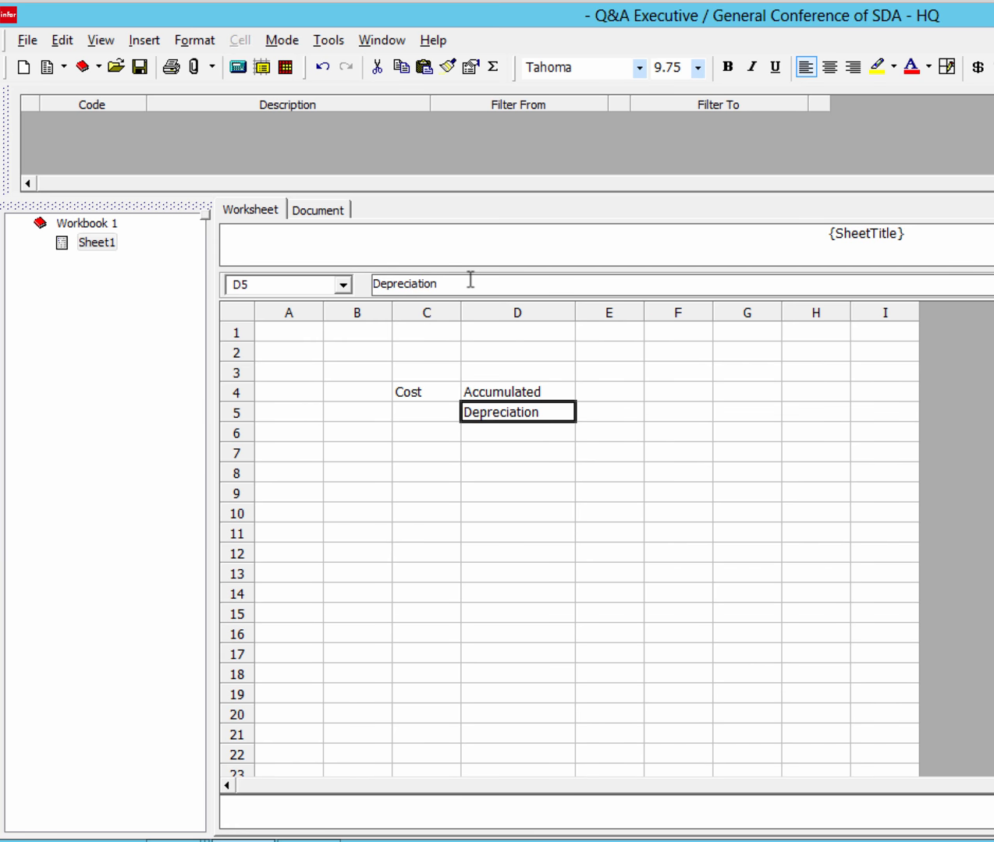
Enter a two-line column heading with Book in E4 and Value in E5.
left_click(608, 395)
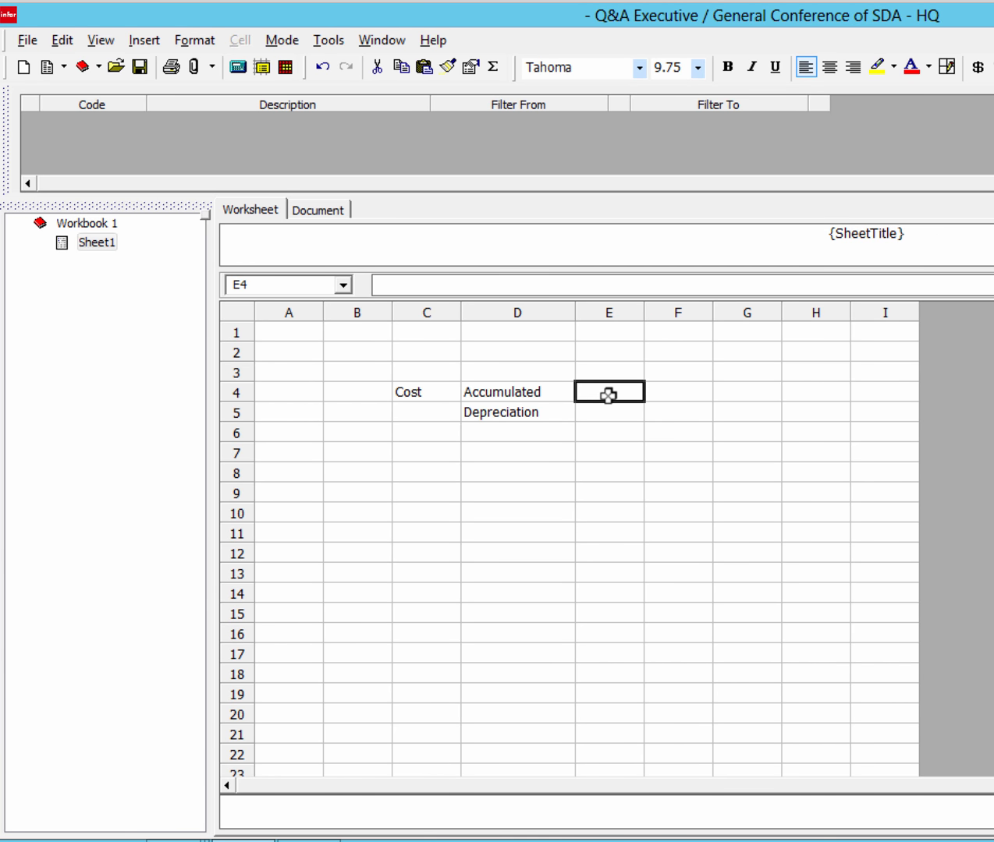
type("Book")
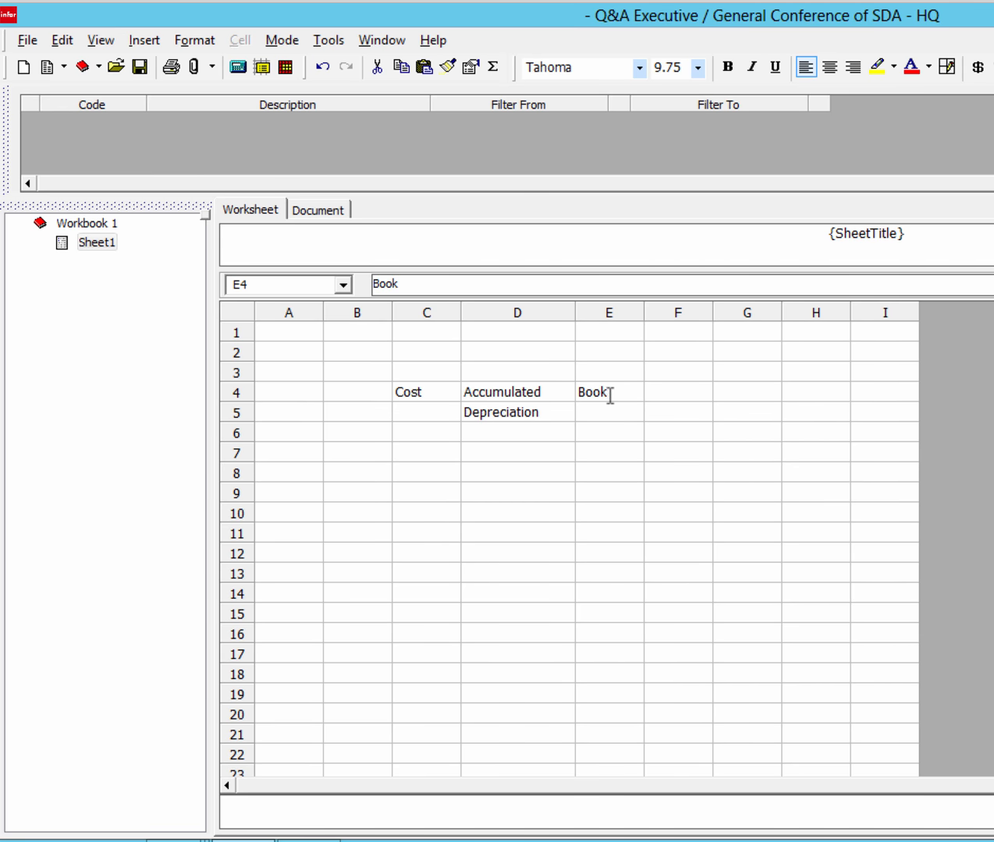
key("Return")
type("Value")
left_click(397, 450)
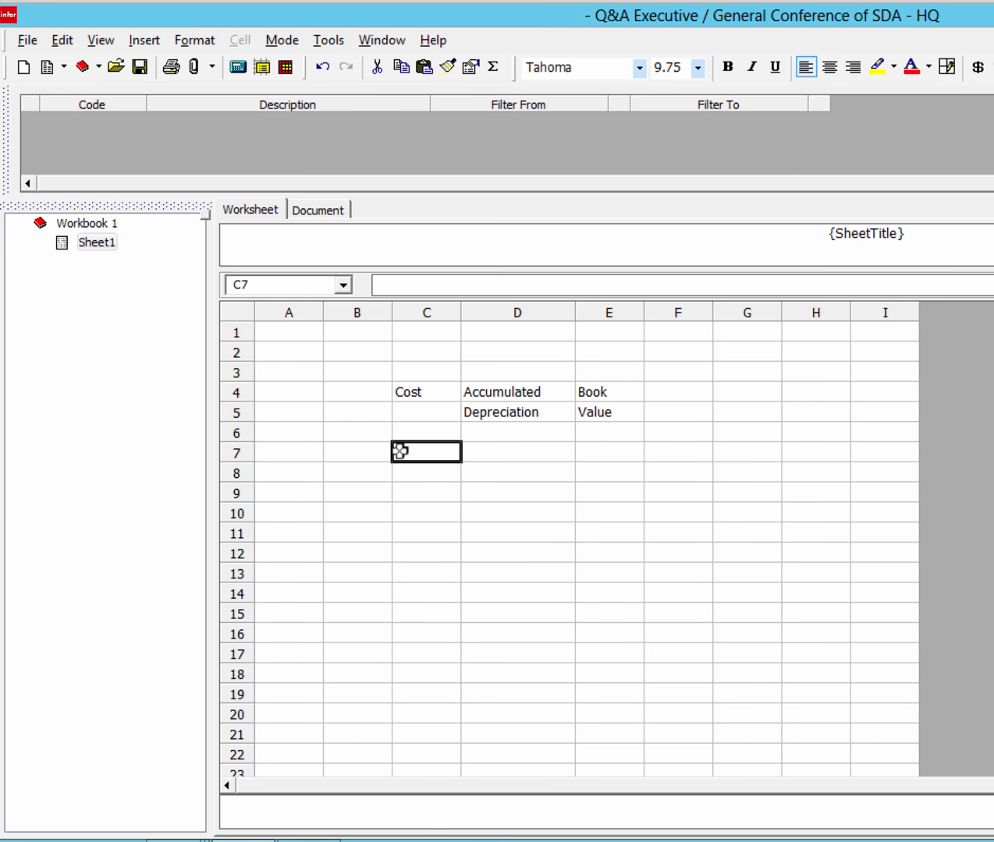
Apply a solid bottom border to the heading cells C5 to E5.
left_click_drag(426, 418, 605, 404)
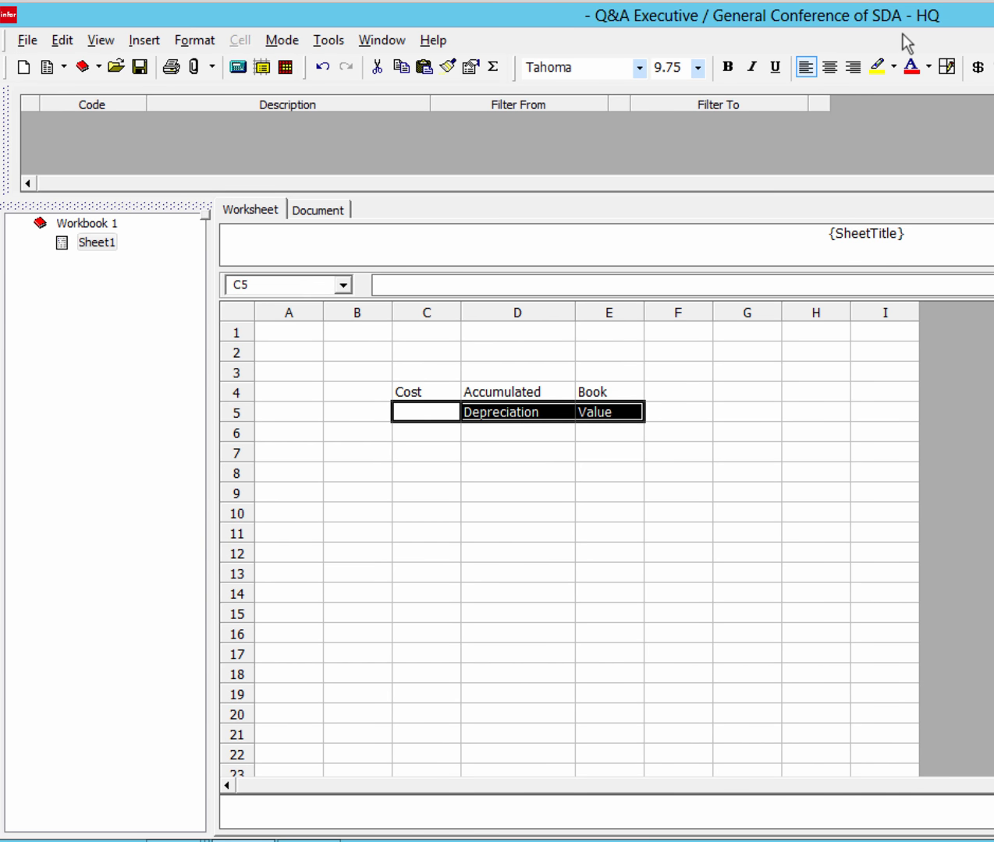
left_click(947, 67)
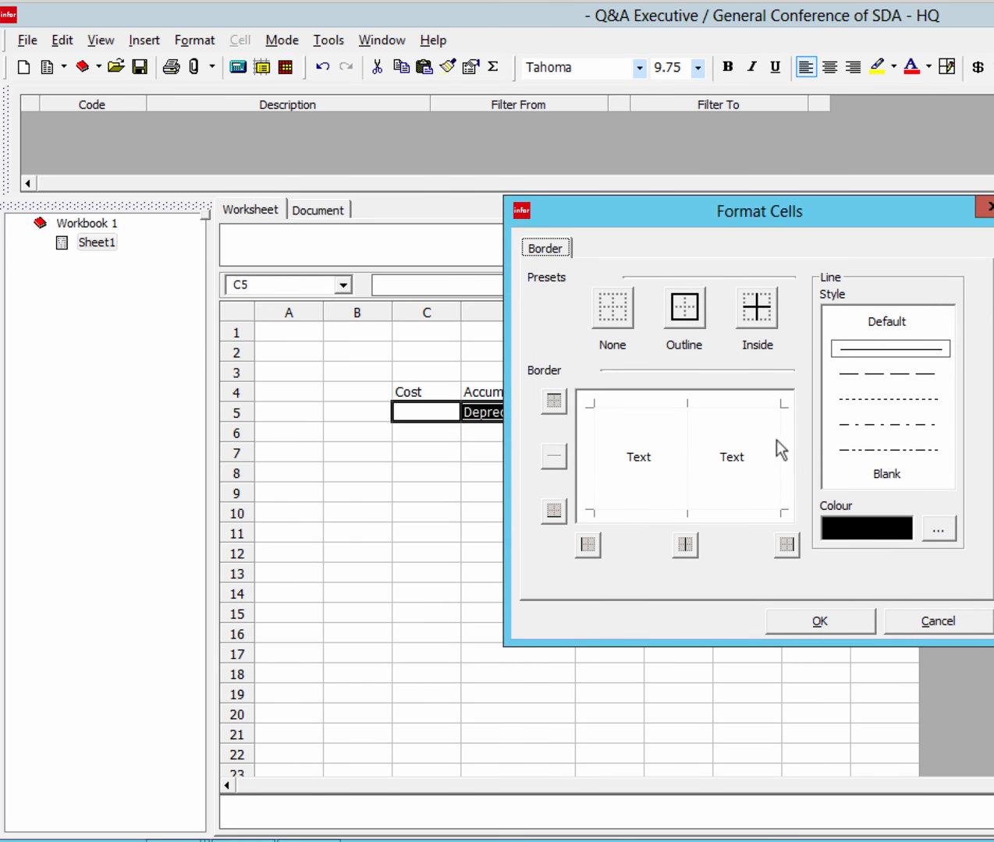
left_click(743, 508)
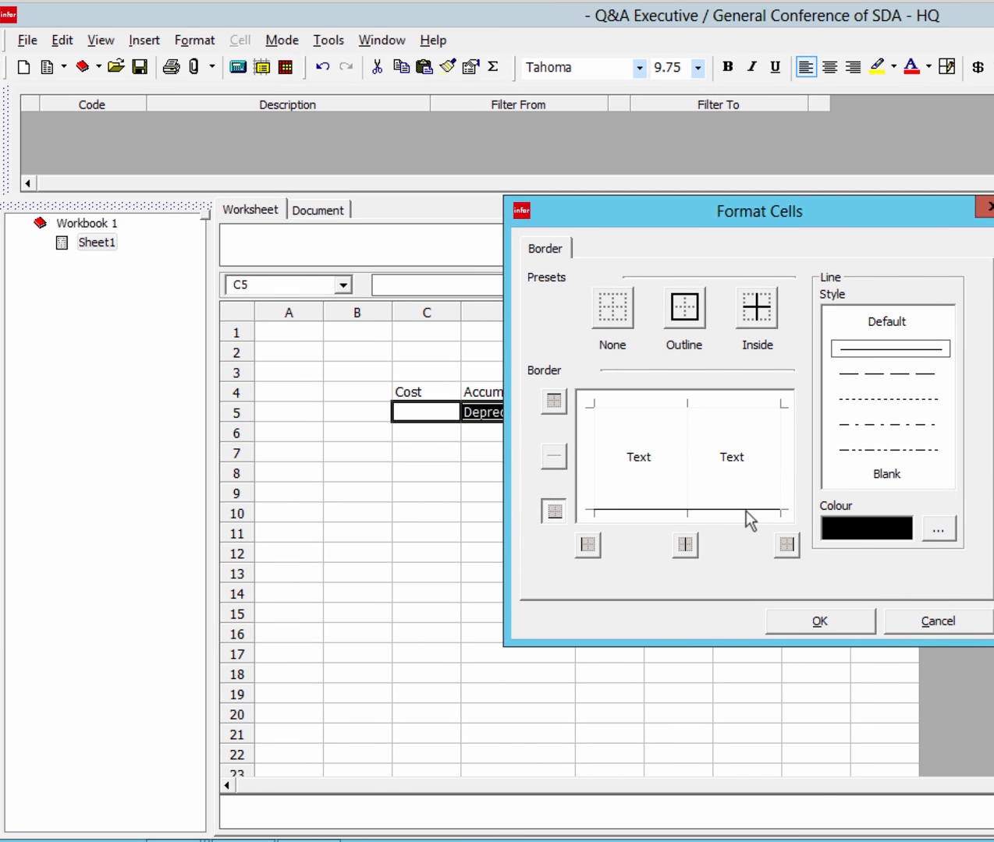
left_click(838, 618)
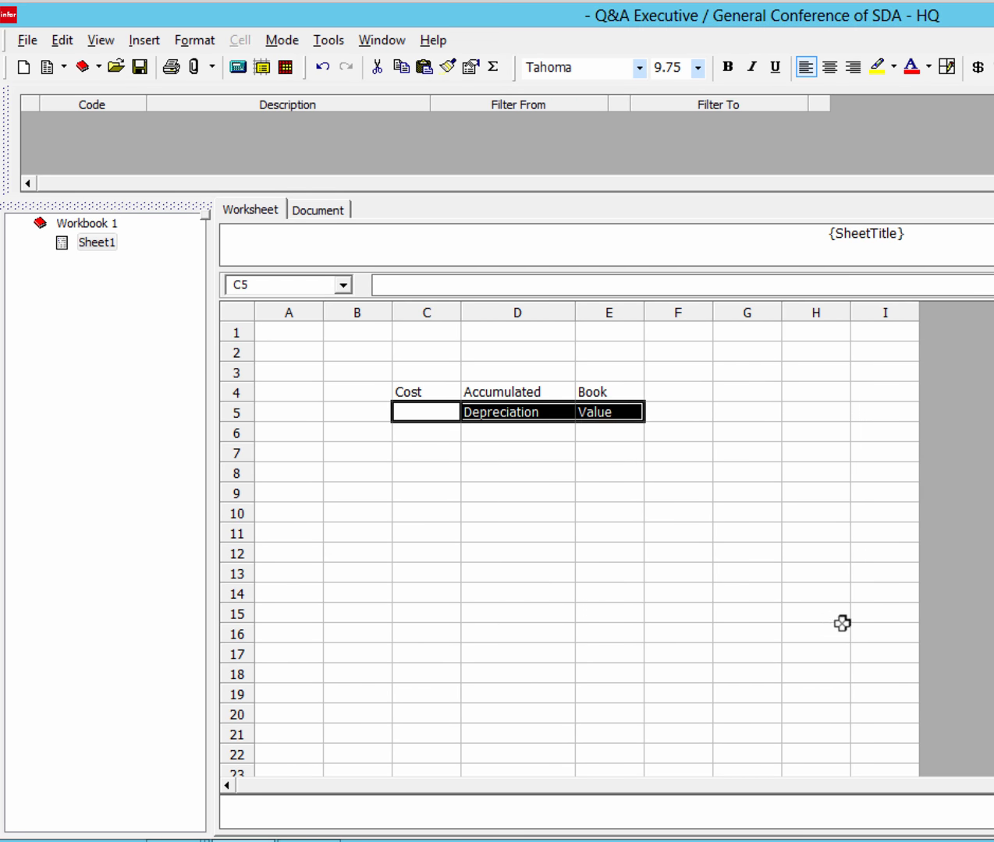
Start defining criteria for cell C7 with Summary Link as the data type.
left_click(440, 453)
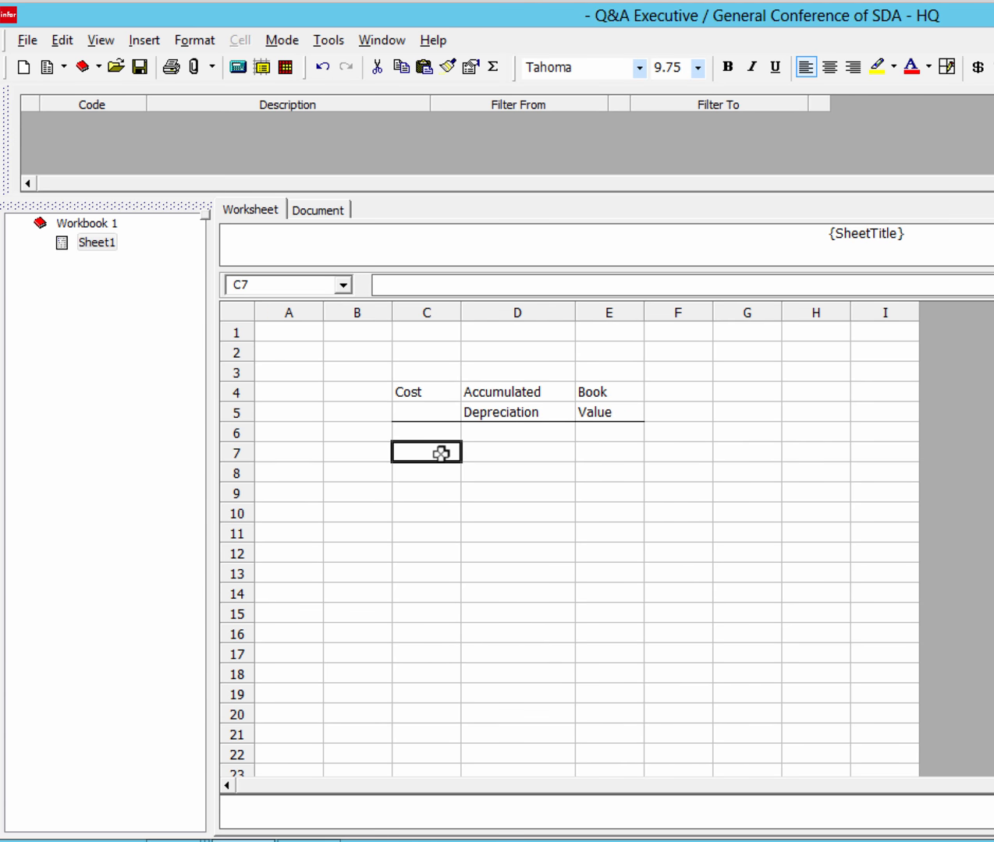
right_click(441, 453)
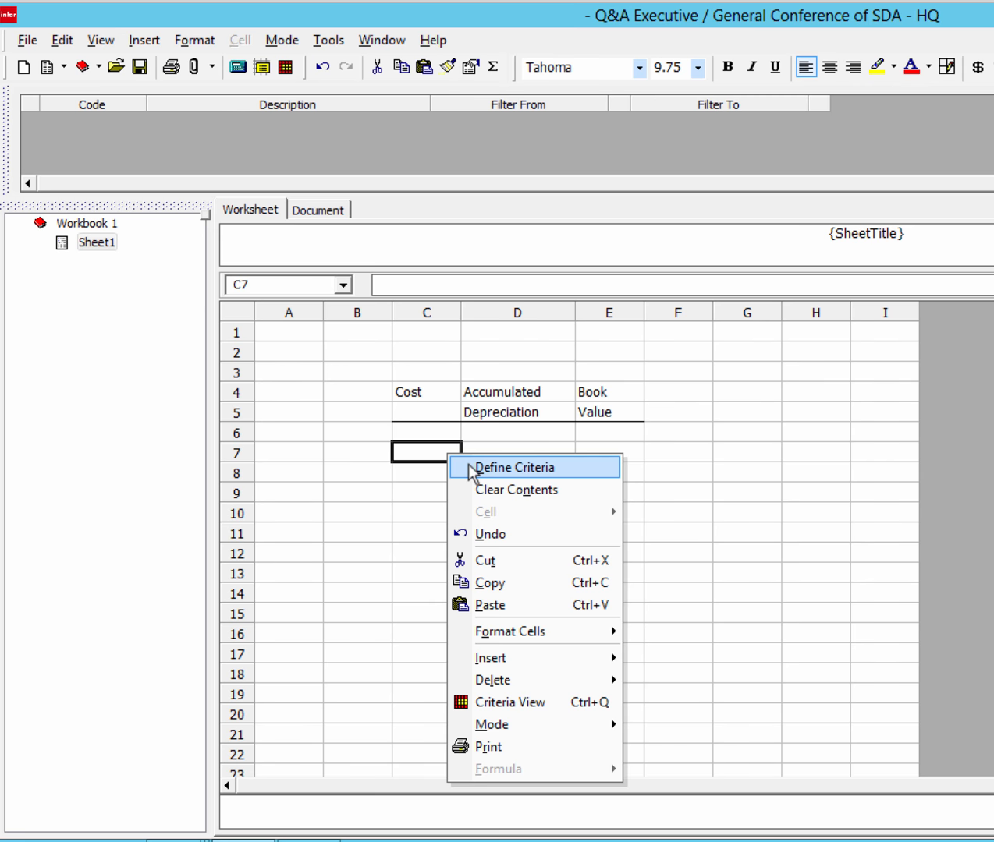
left_click(471, 468)
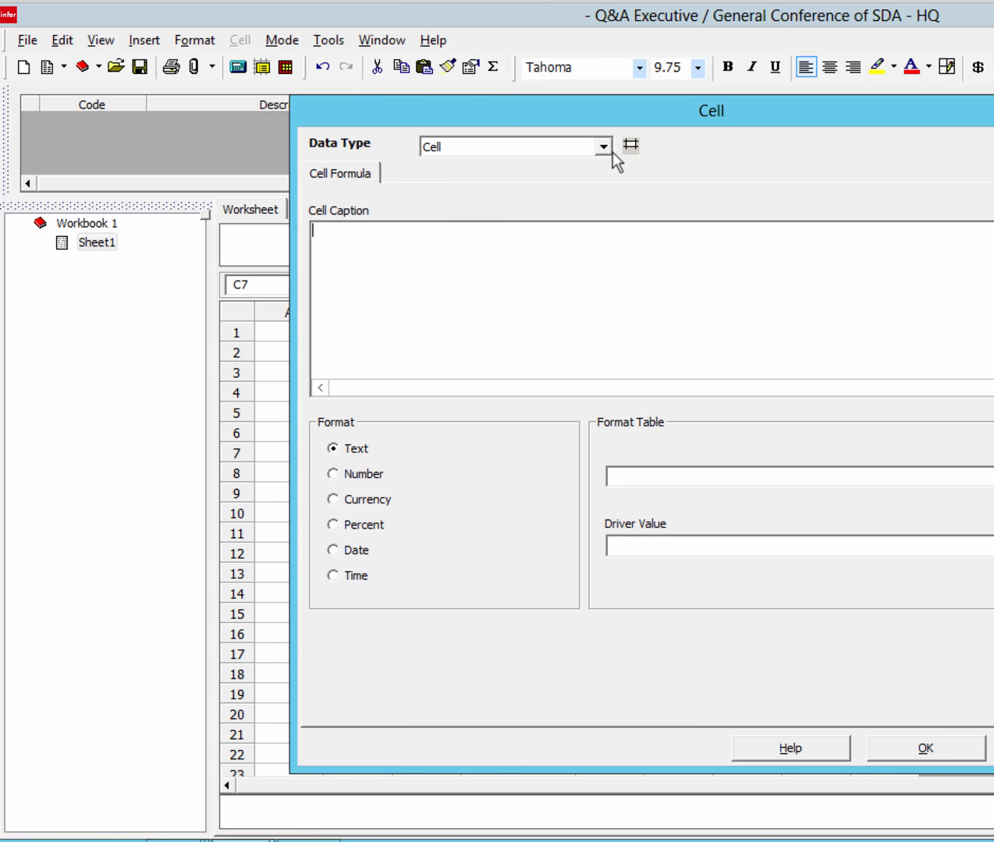
left_click(603, 146)
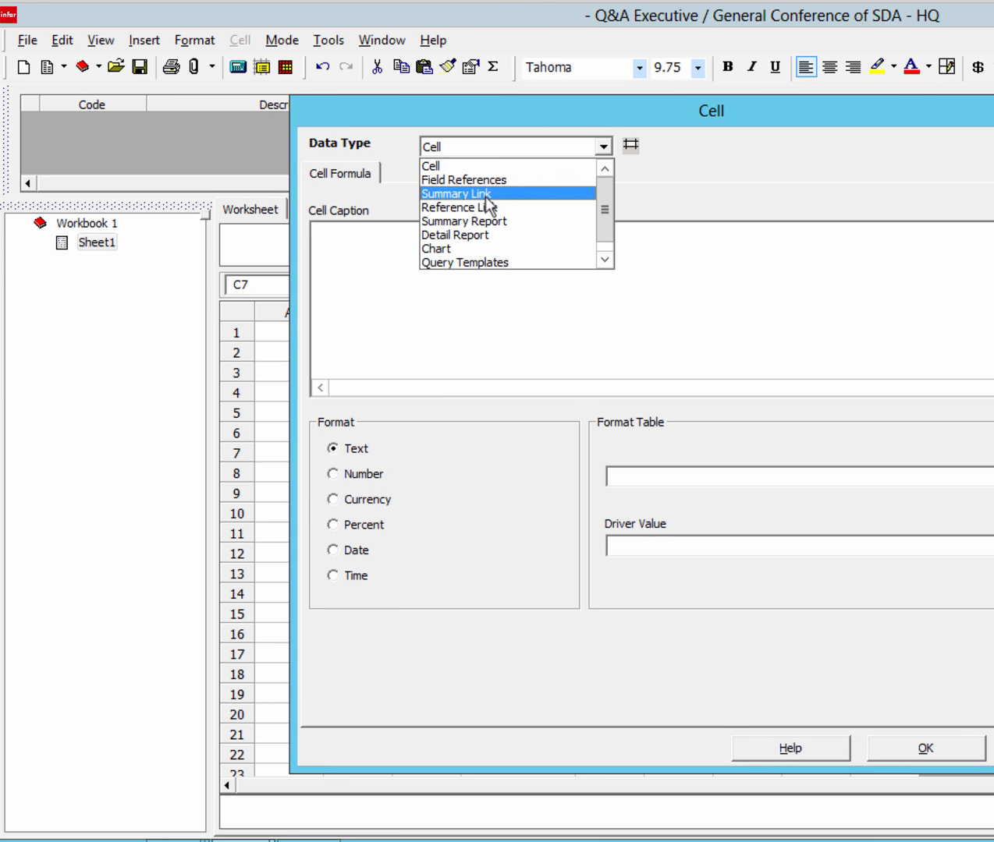
left_click(460, 193)
Set the Summary Link's table filter to LA (Ledger) and its ledger filter to A.
left_click(538, 312)
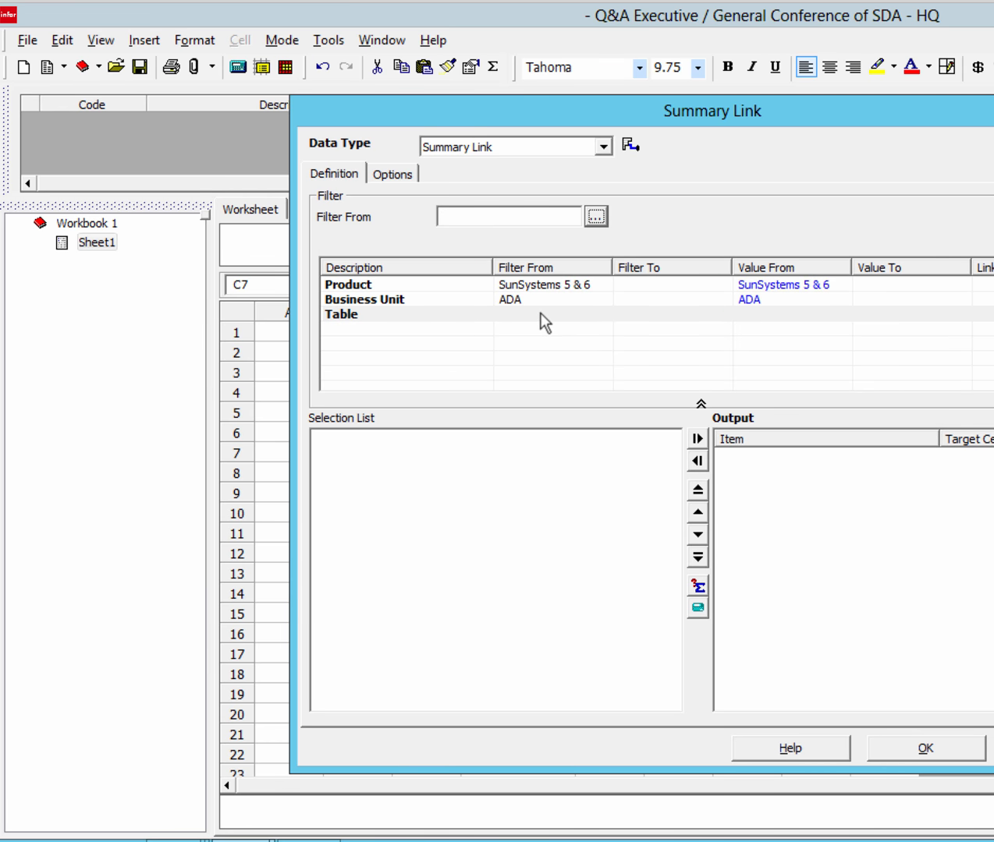
left_click(595, 217)
left_click(480, 226)
double_click(481, 226)
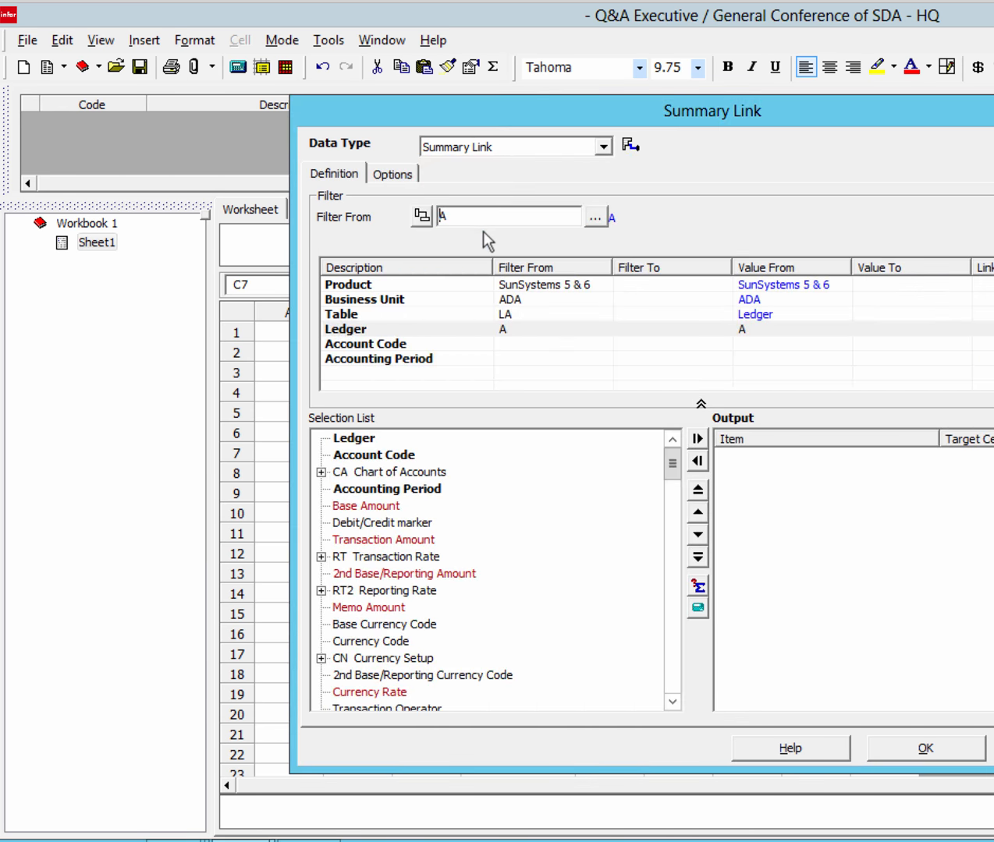
left_click(535, 345)
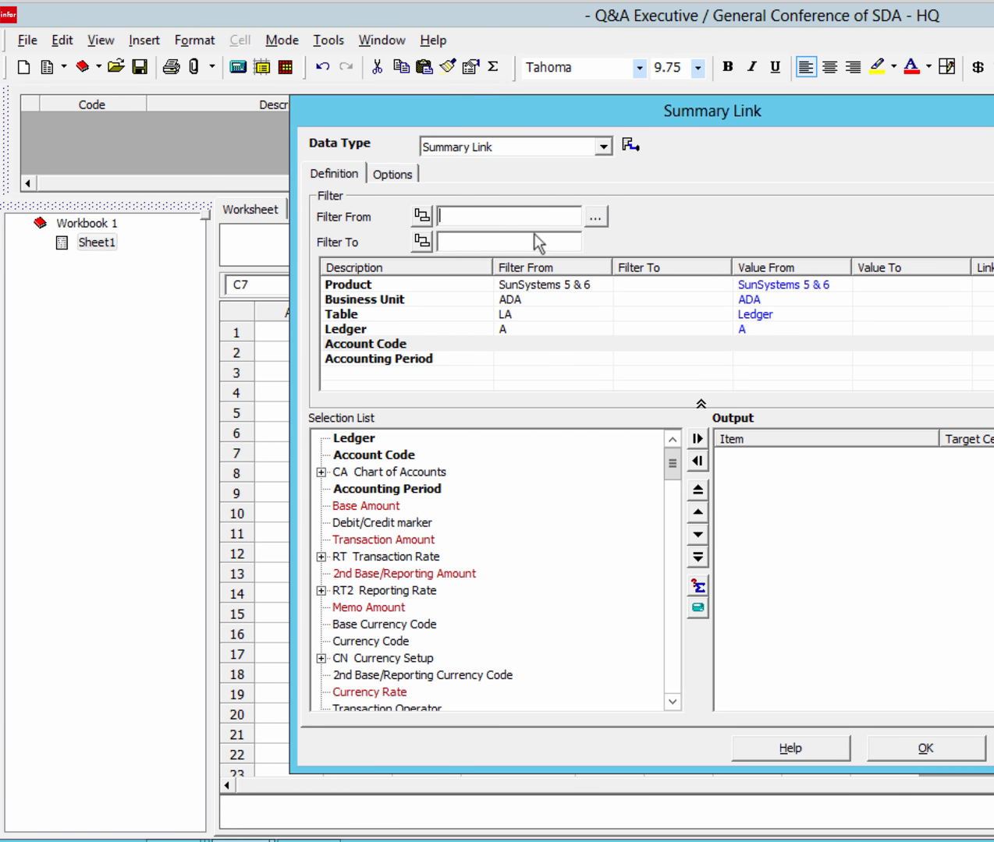
type("2")
left_click(595, 218)
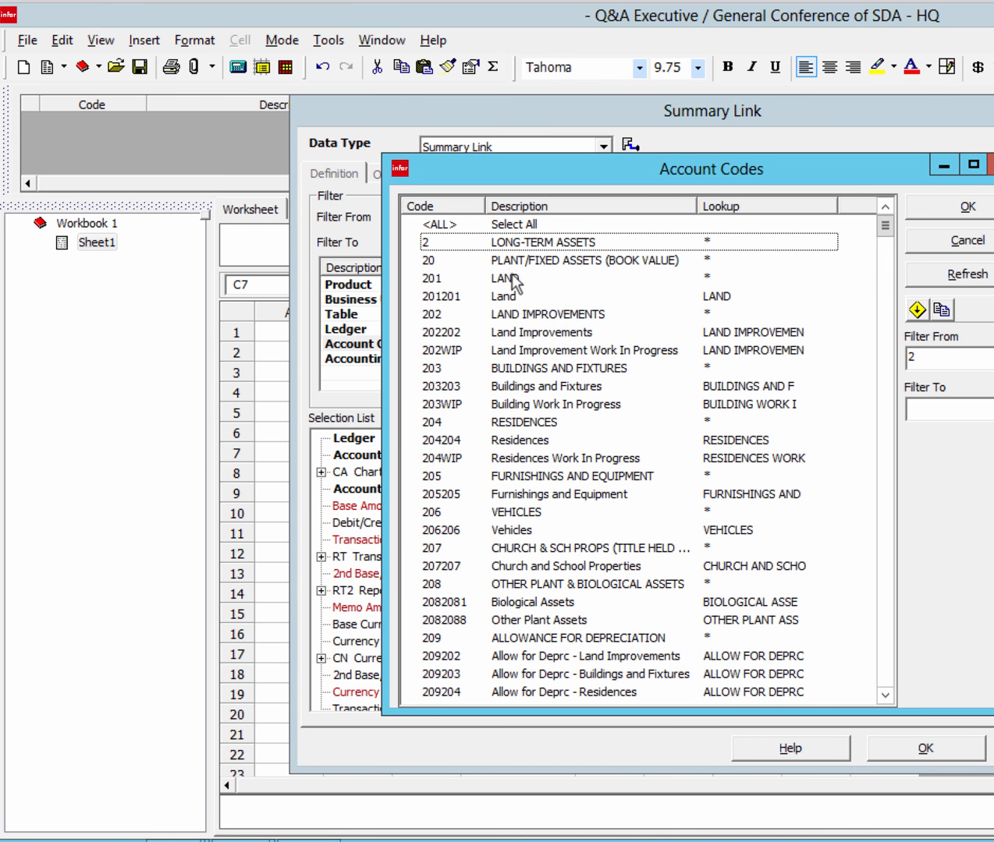
left_click(514, 280)
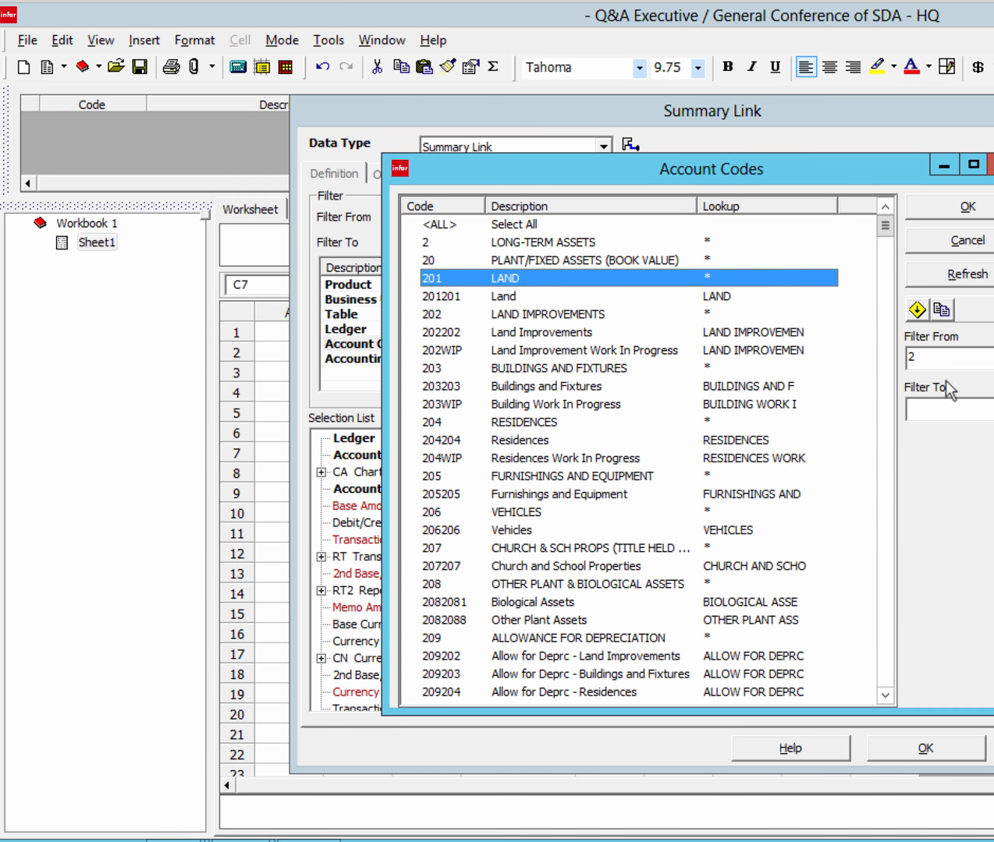
left_click(929, 361)
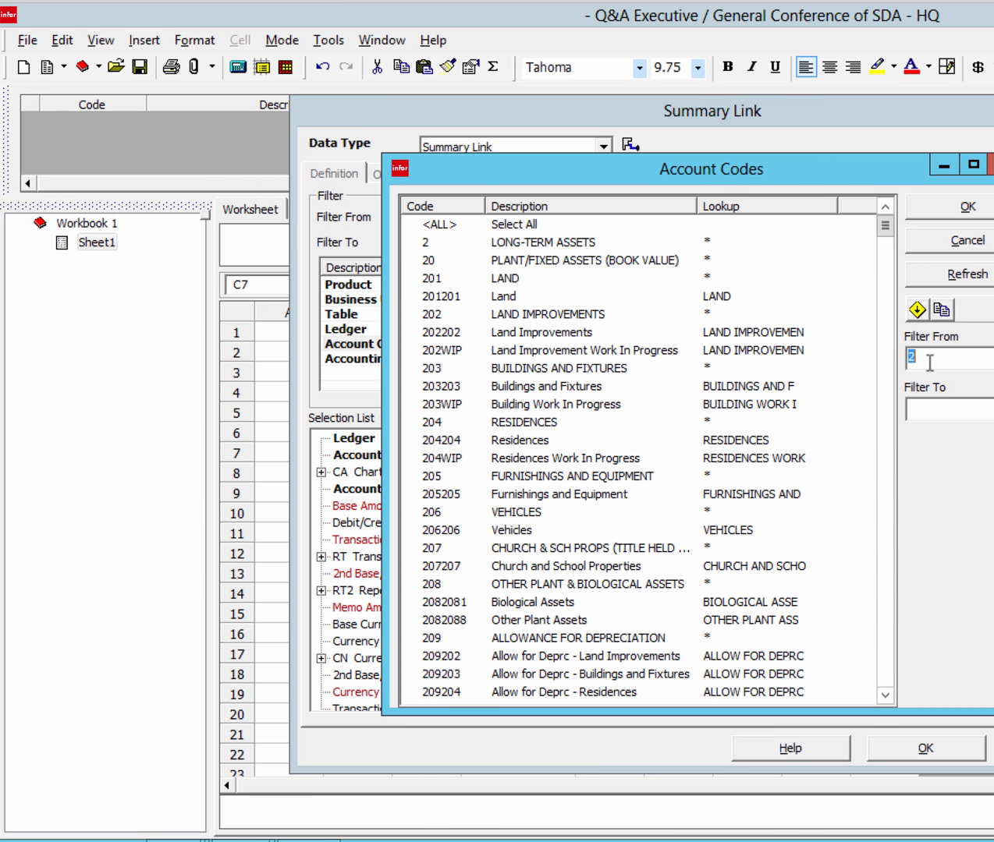
type("201")
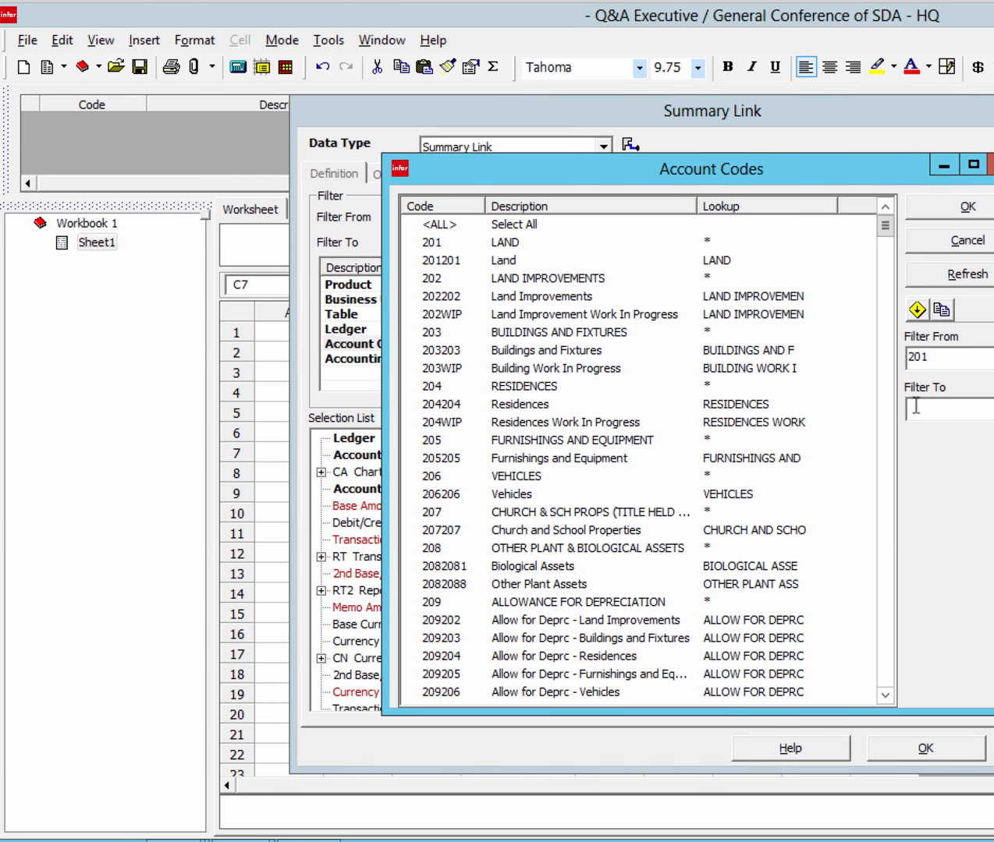
left_click(918, 411)
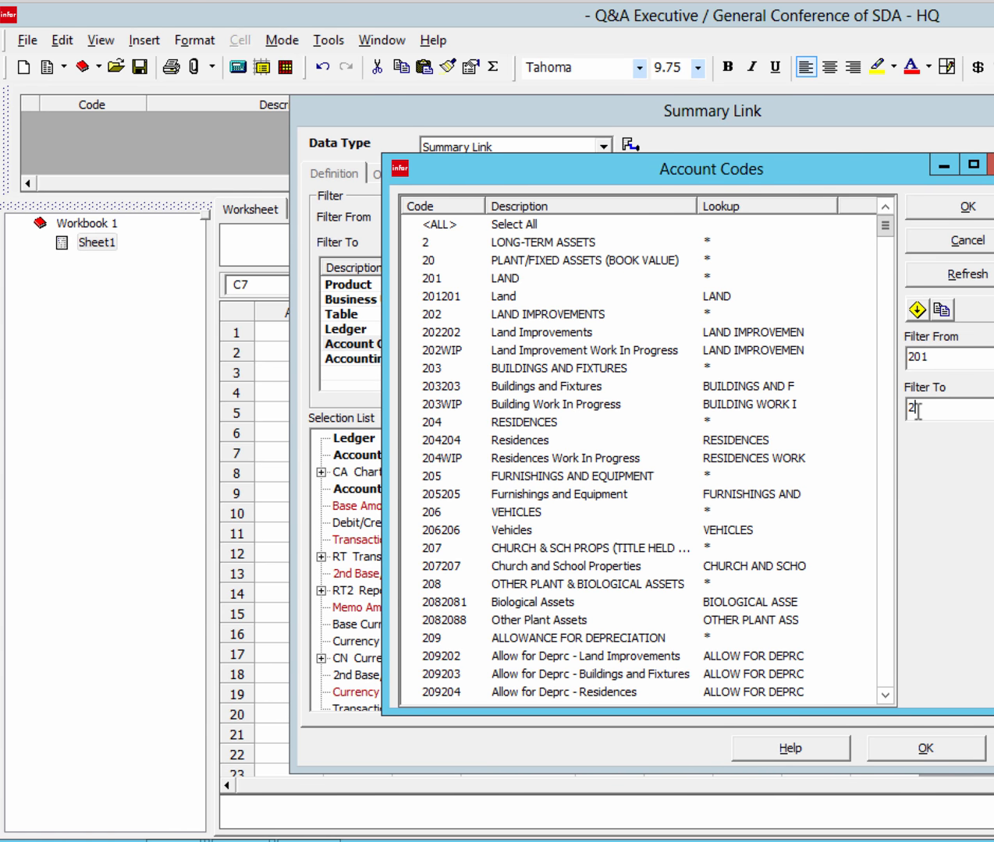
type("208")
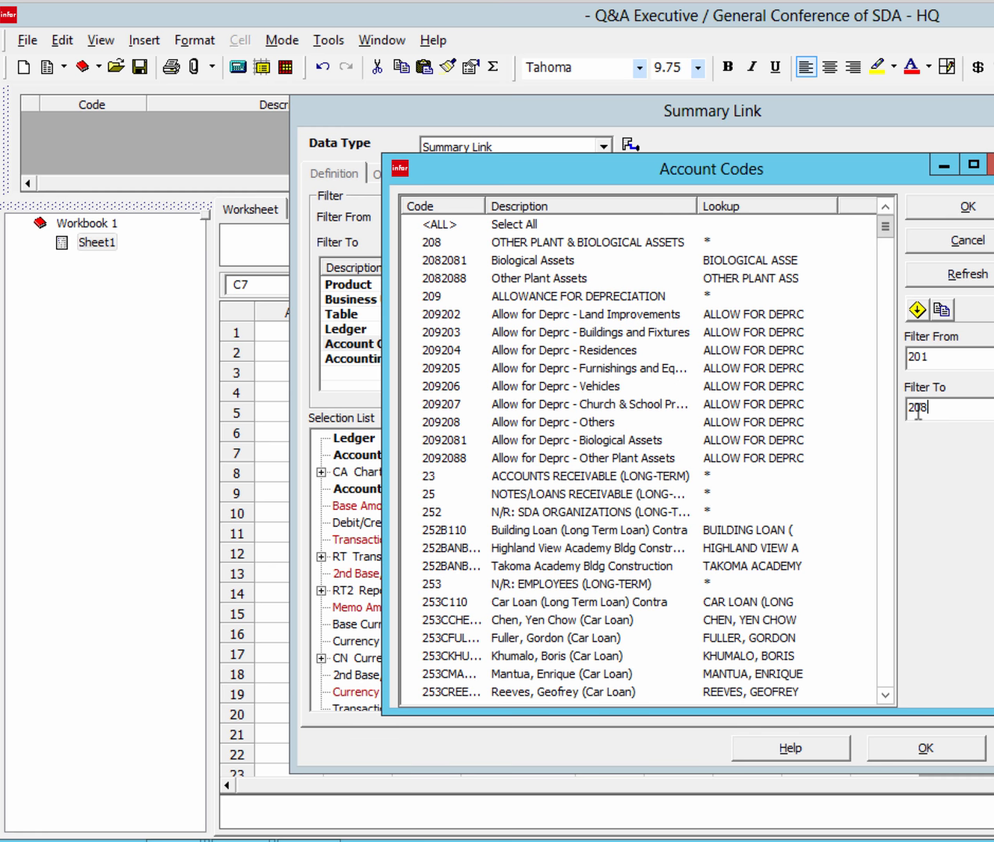
type("zzz")
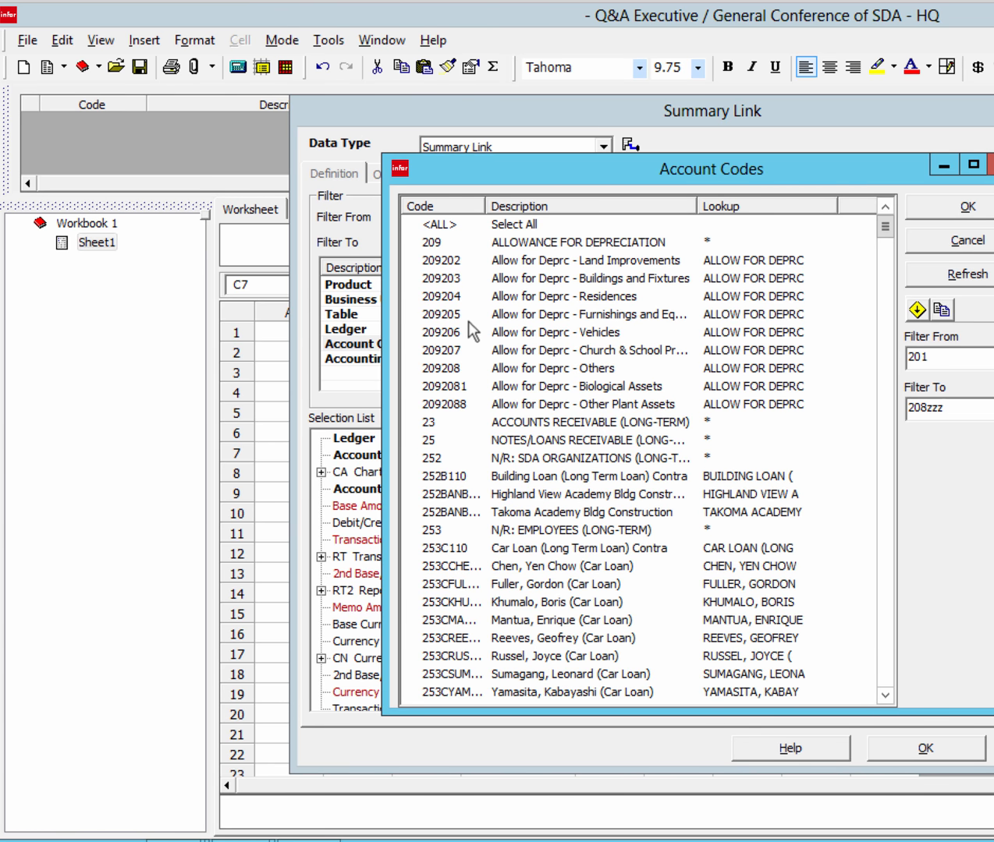
left_click(955, 208)
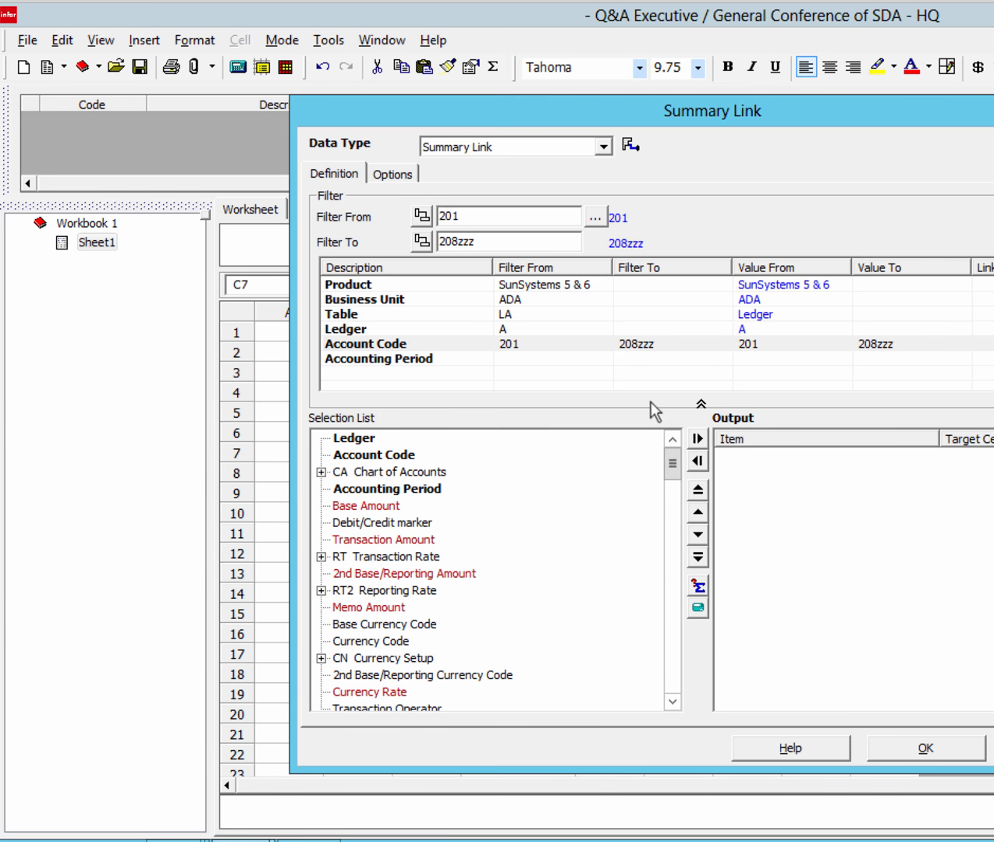
Filter the accounting period from 1844001 to 2014012 and add Base Amount as the output of C7's Summary Link.
left_click(531, 359)
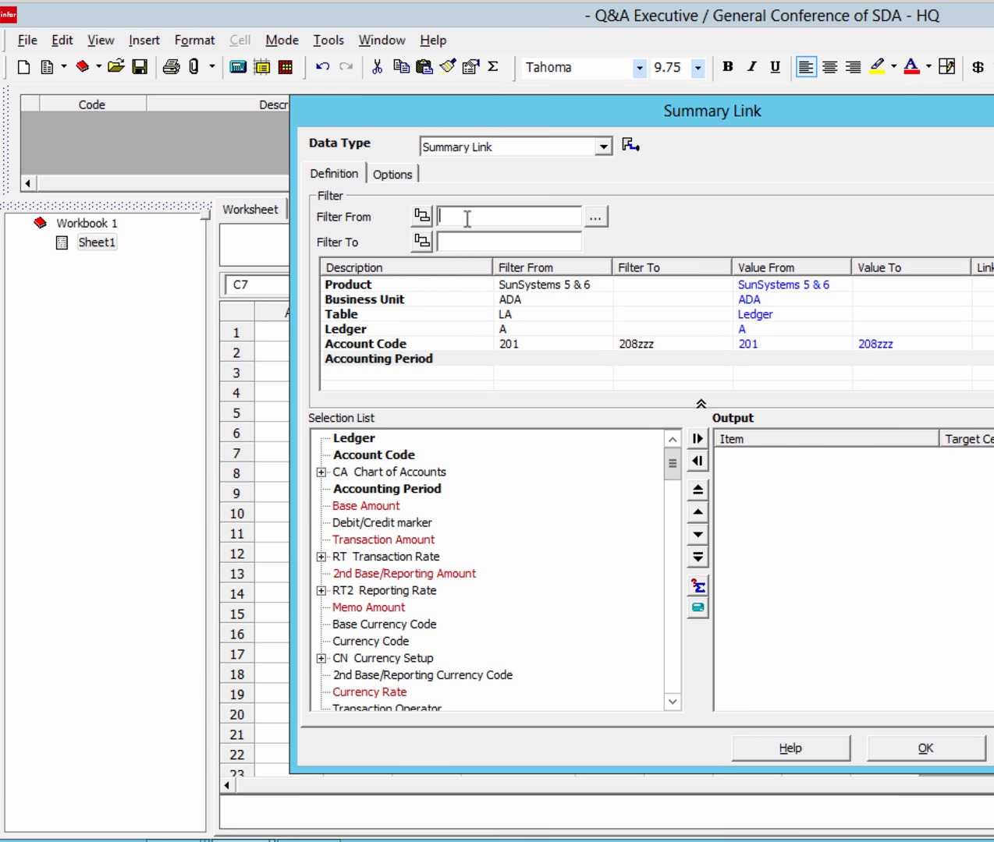
type("1844001")
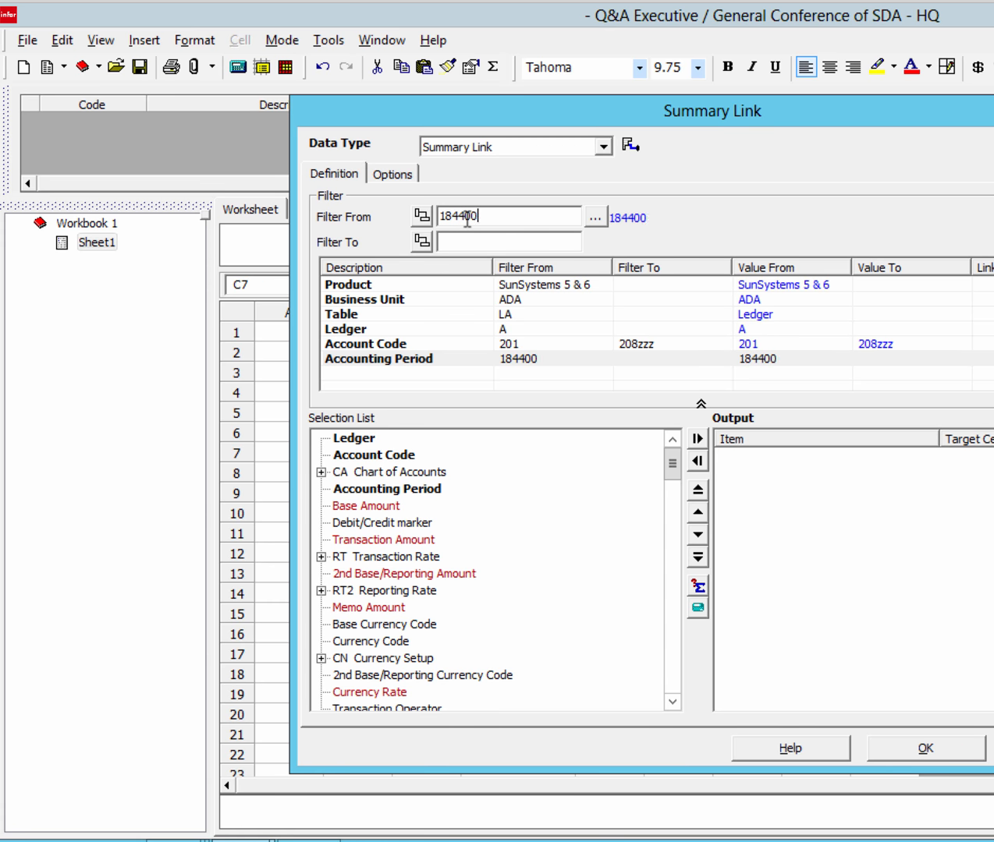
left_click(453, 239)
type("20")
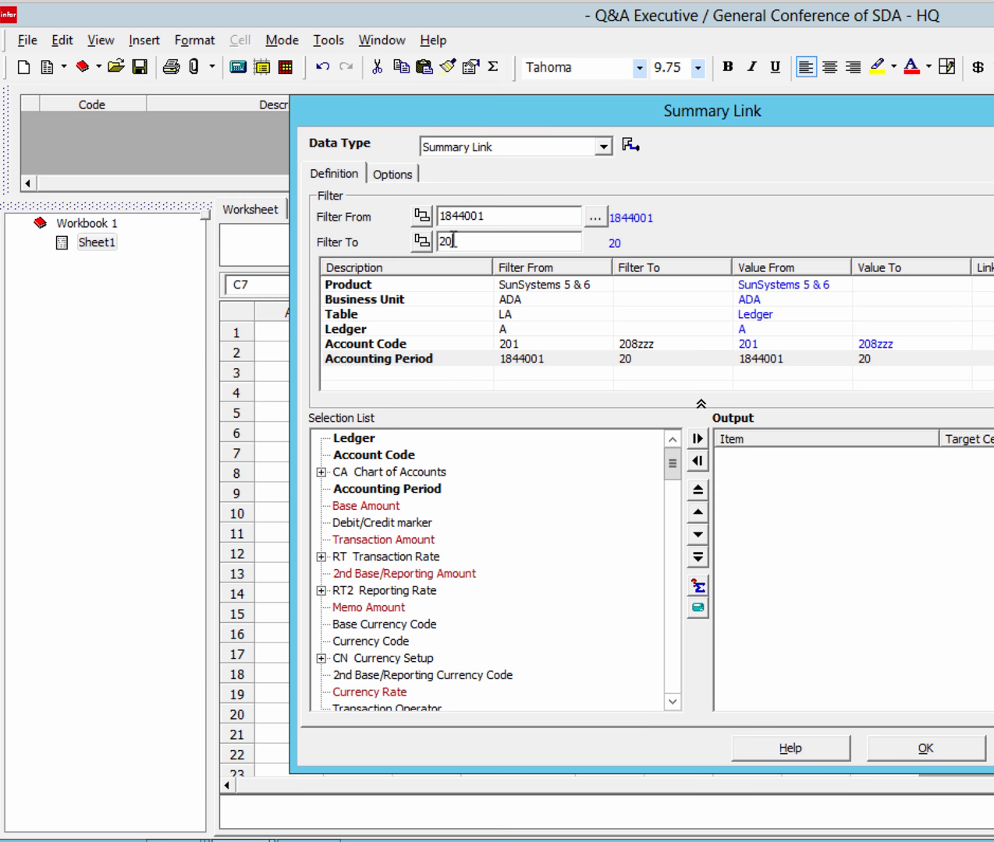
type("14012")
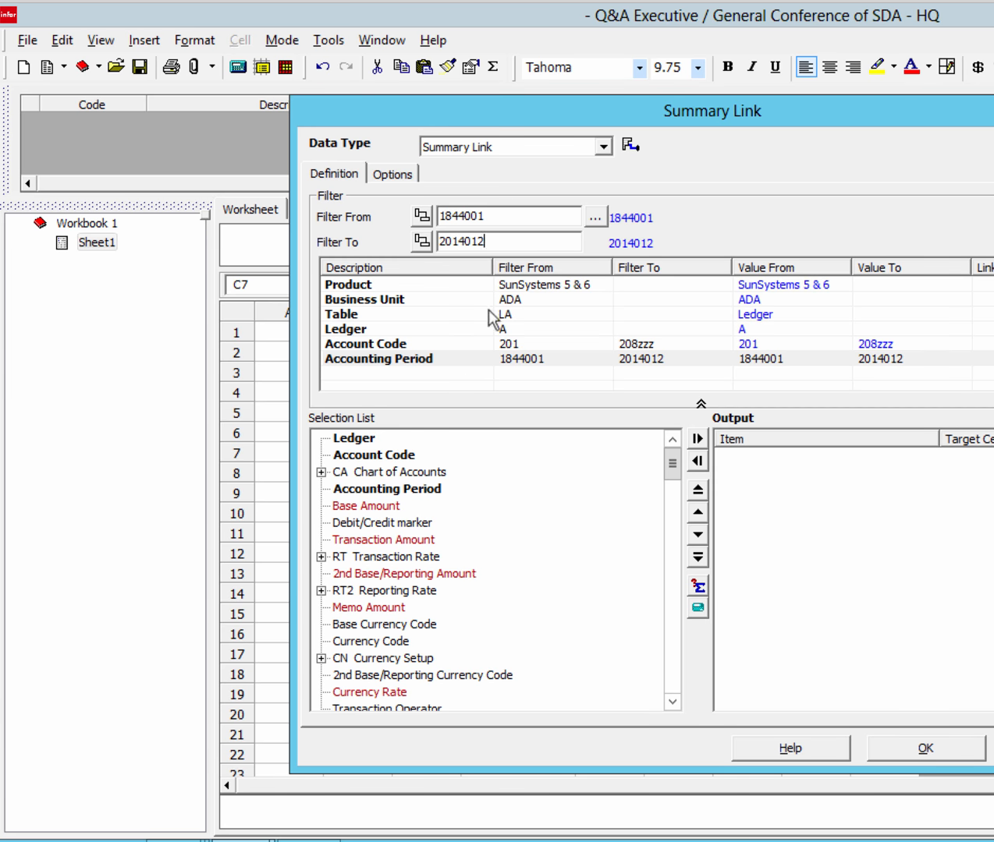
double_click(376, 506)
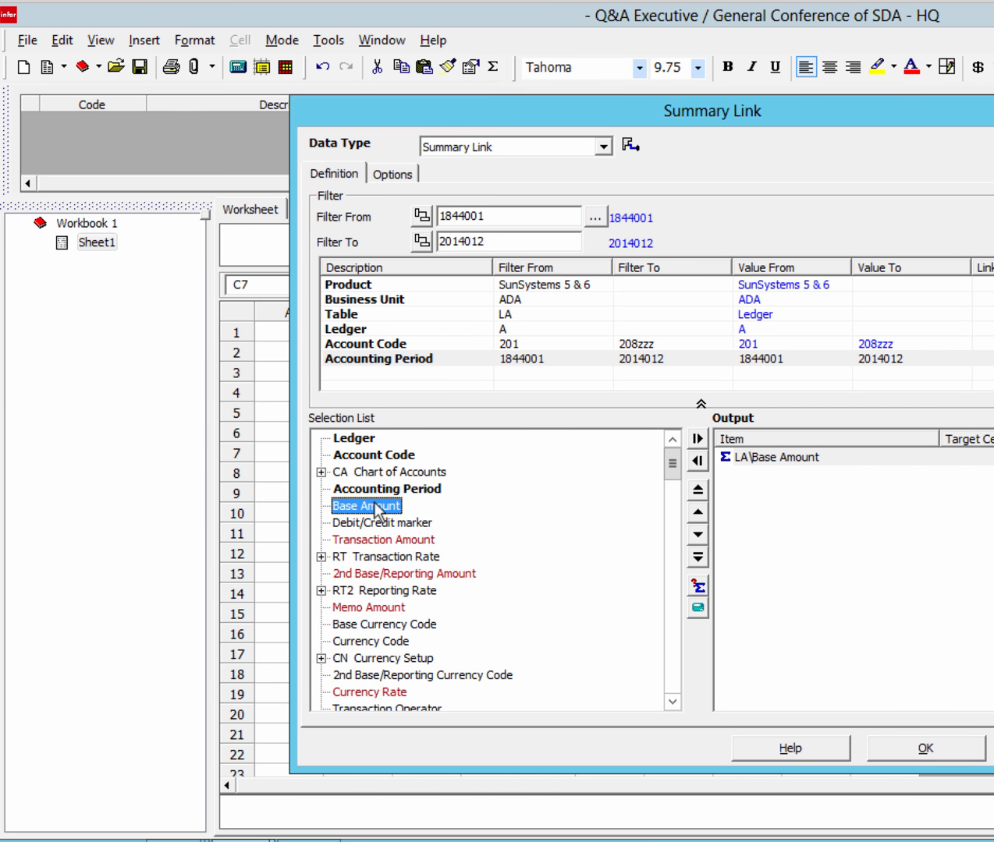
left_click(951, 753)
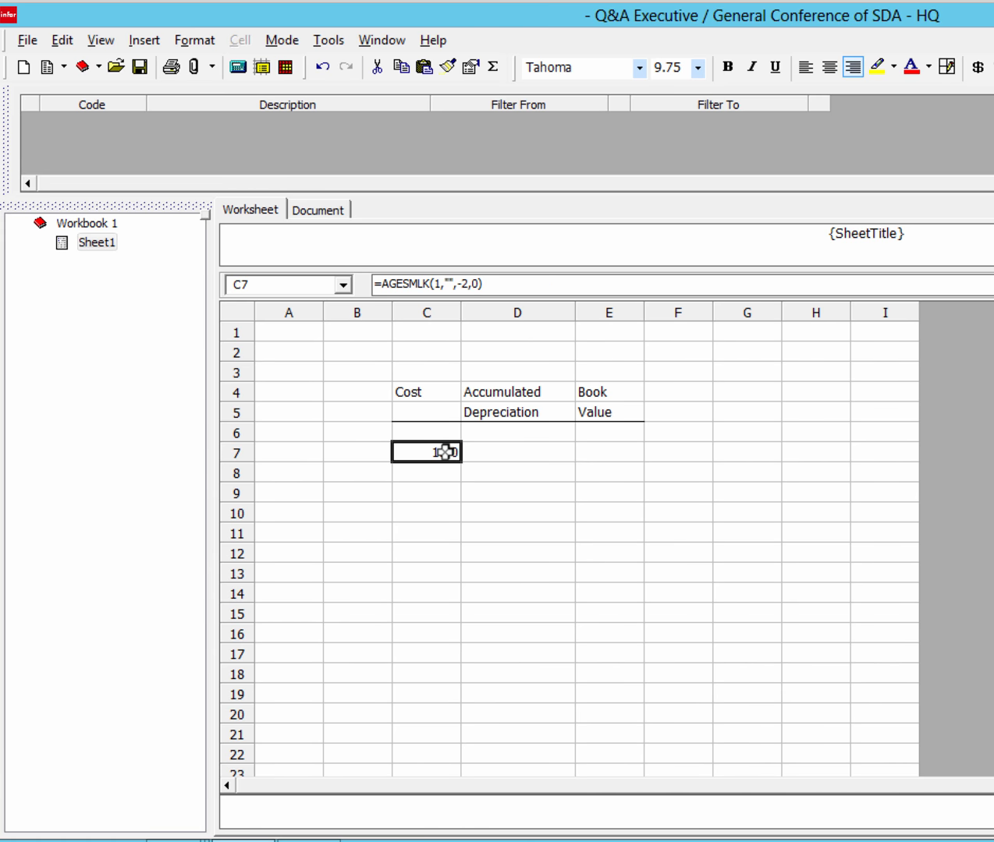
Copy the Cost Summary Link from cell C7 into cell D7 under Accumulated Depreciation.
right_click(444, 452)
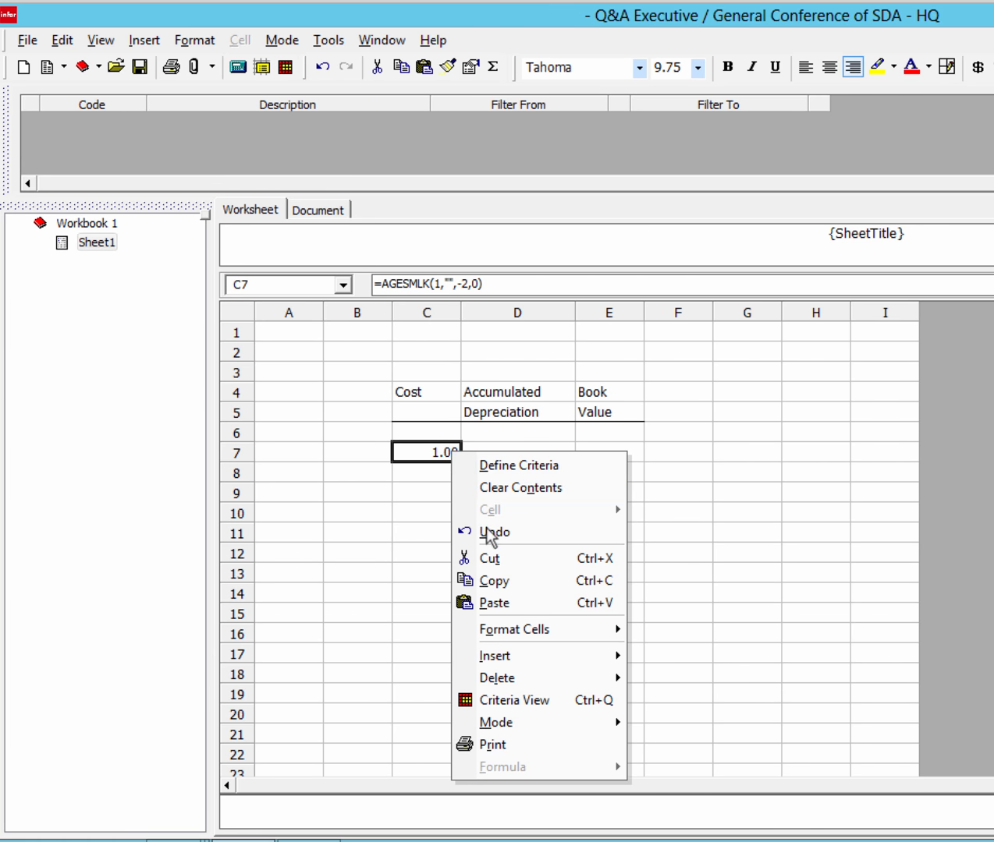
left_click(496, 579)
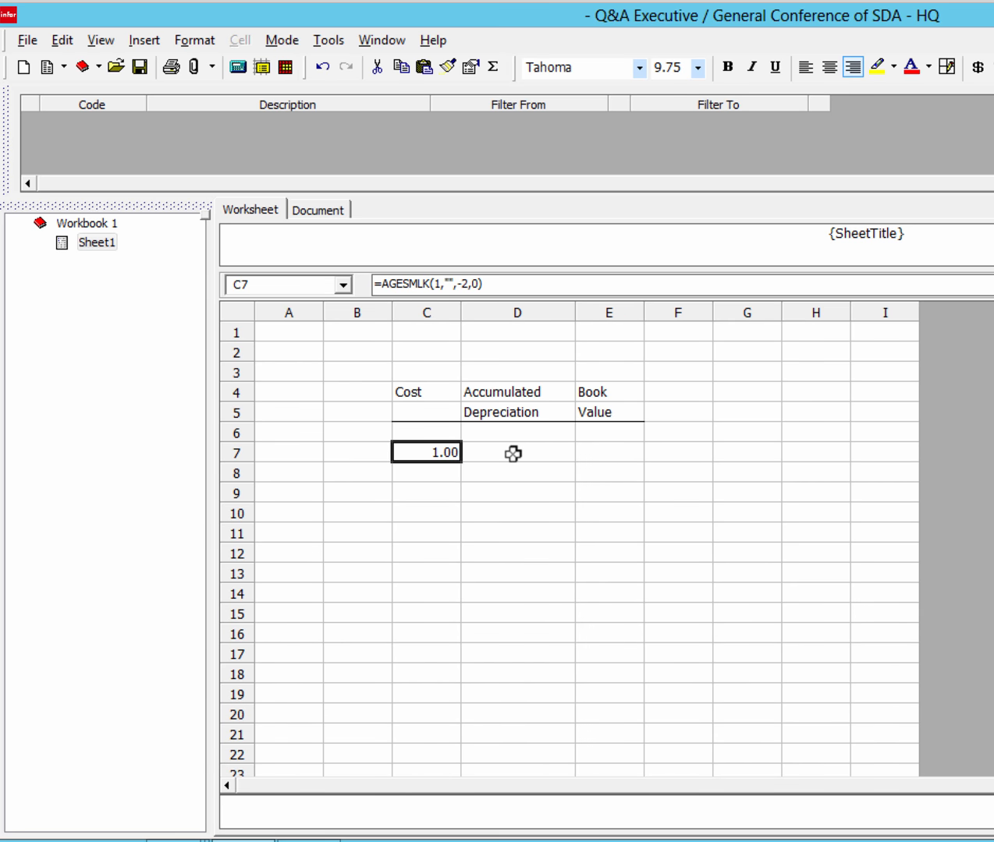
left_click(513, 452)
right_click(513, 452)
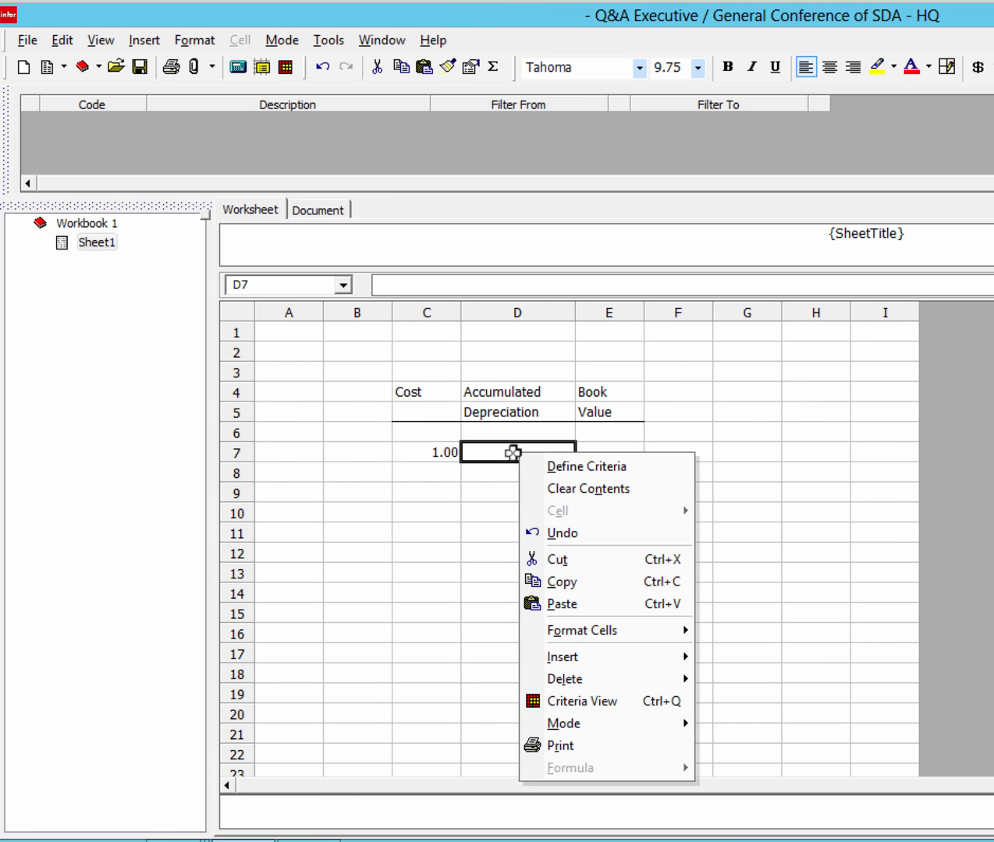
left_click(562, 604)
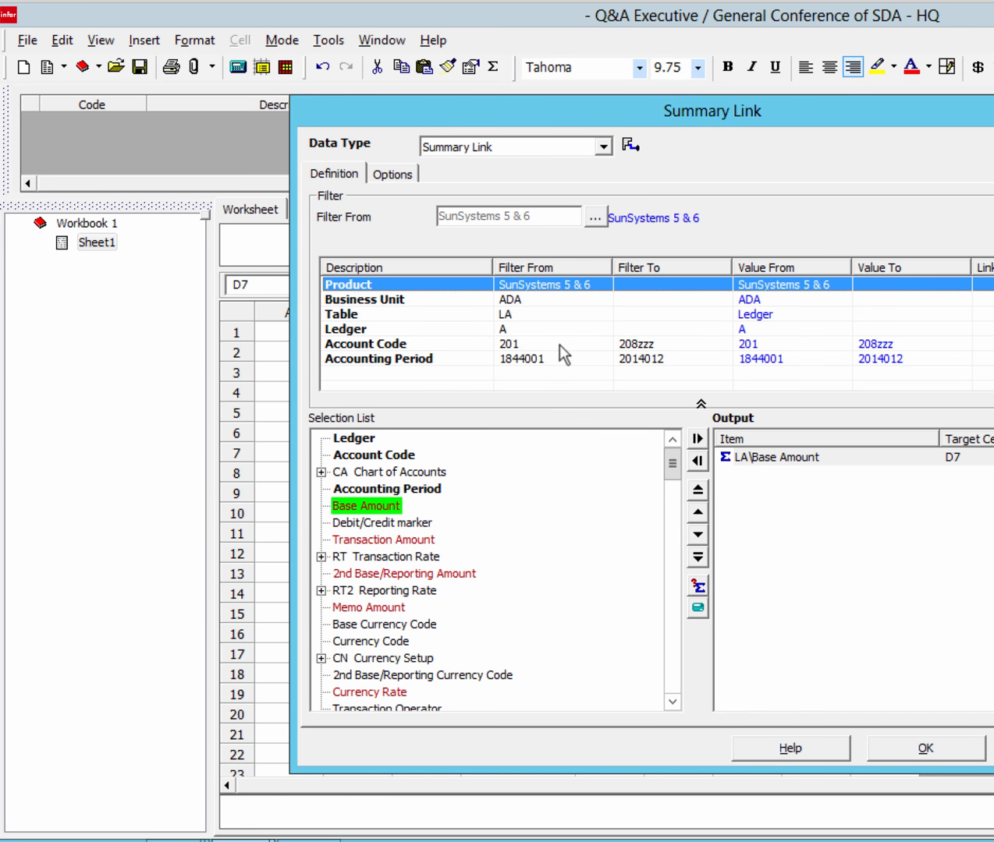
Change the account code filter of D7's Summary Link to run from 209 to 209zzzzz.
left_click(560, 344)
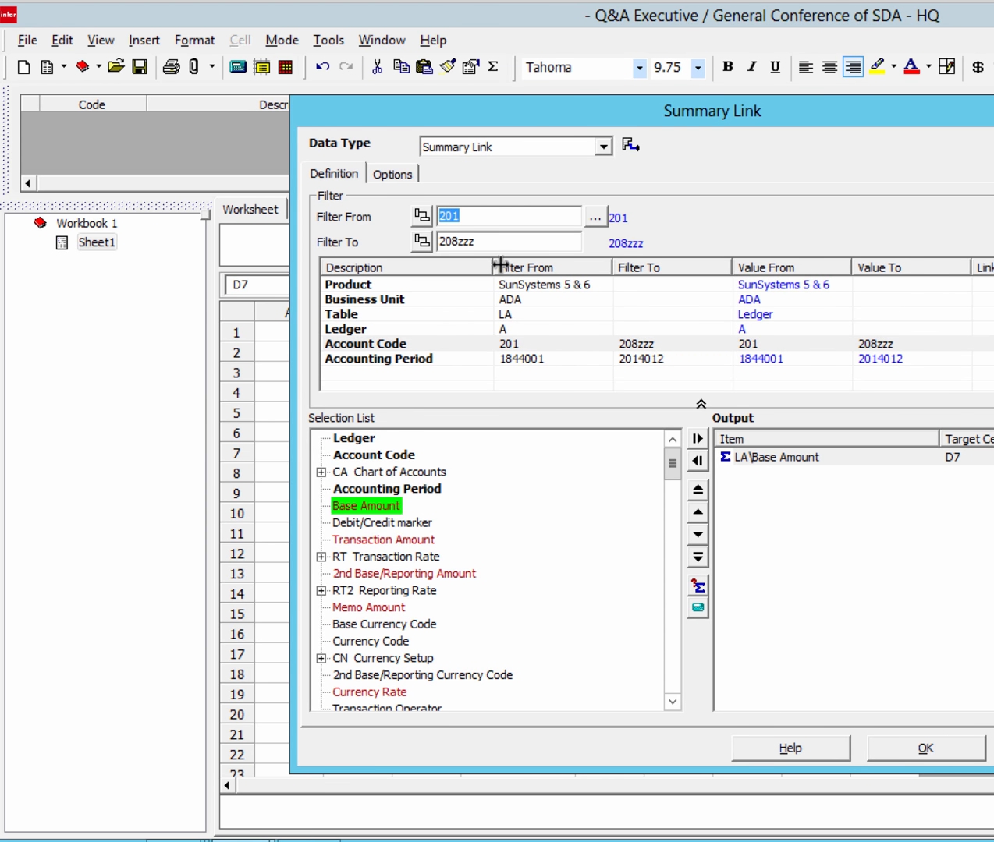
type("29")
key("BackSpace")
type("09")
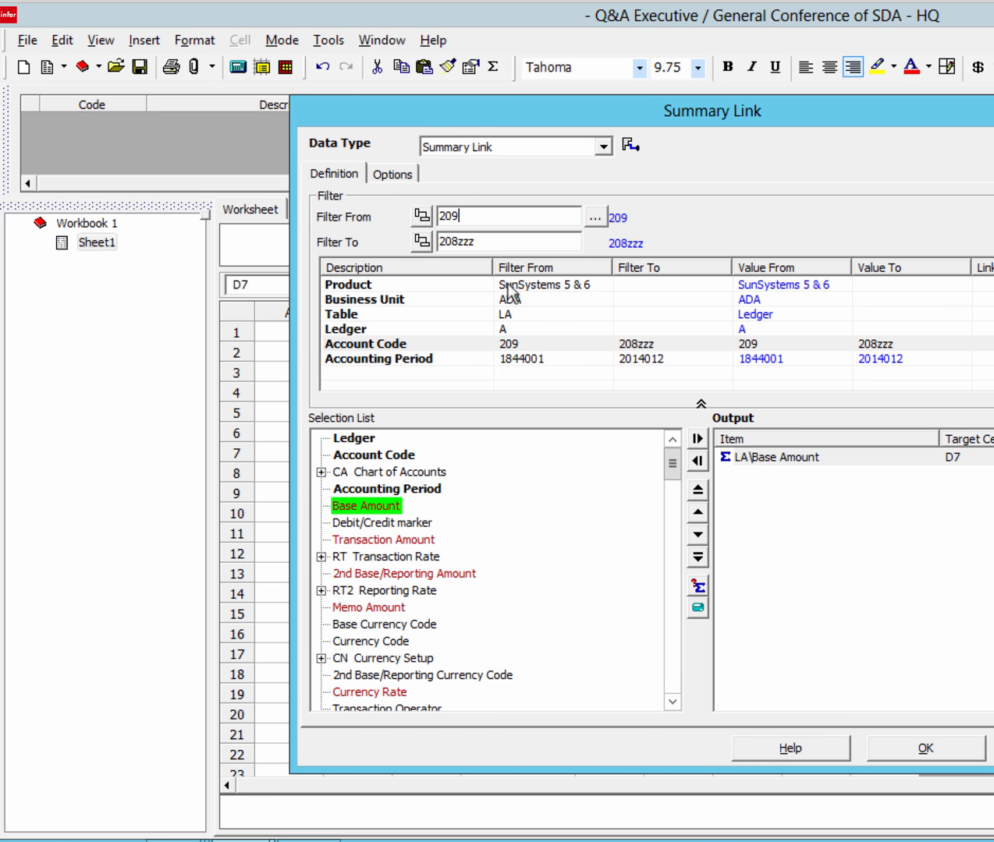
key("BackSpace")
key("BackSpace")
key("BackSpace")
key("BackSpace")
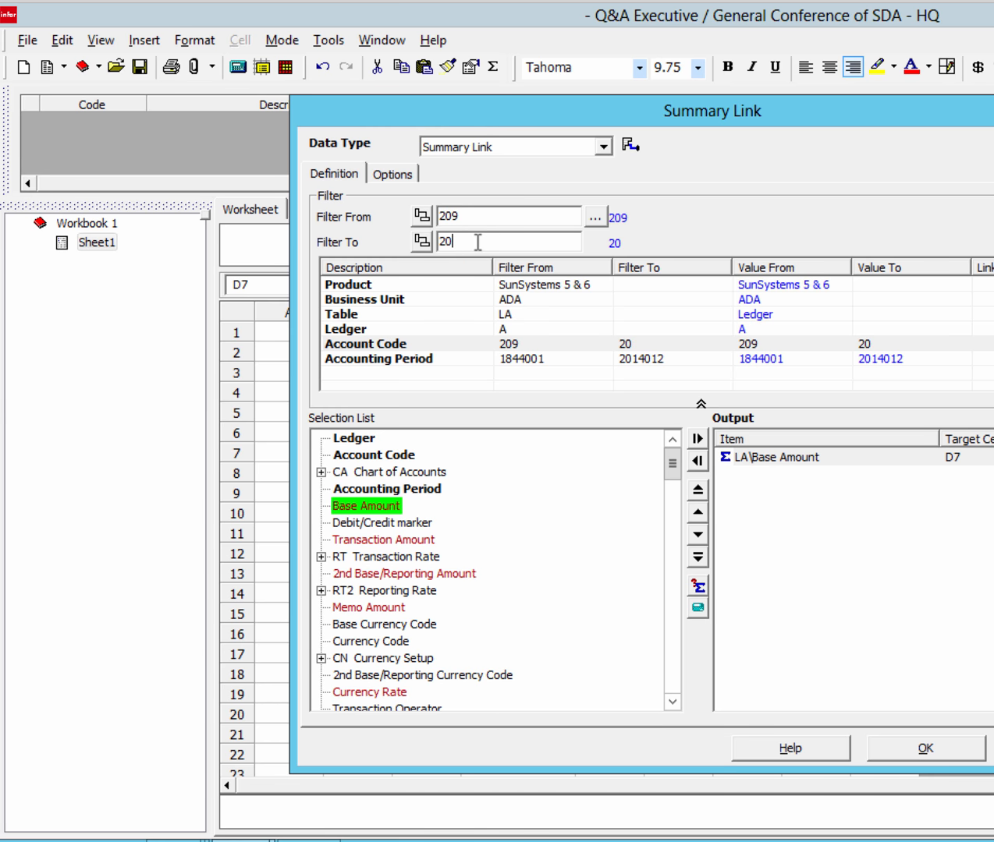
type("9zzzzz")
left_click(909, 747)
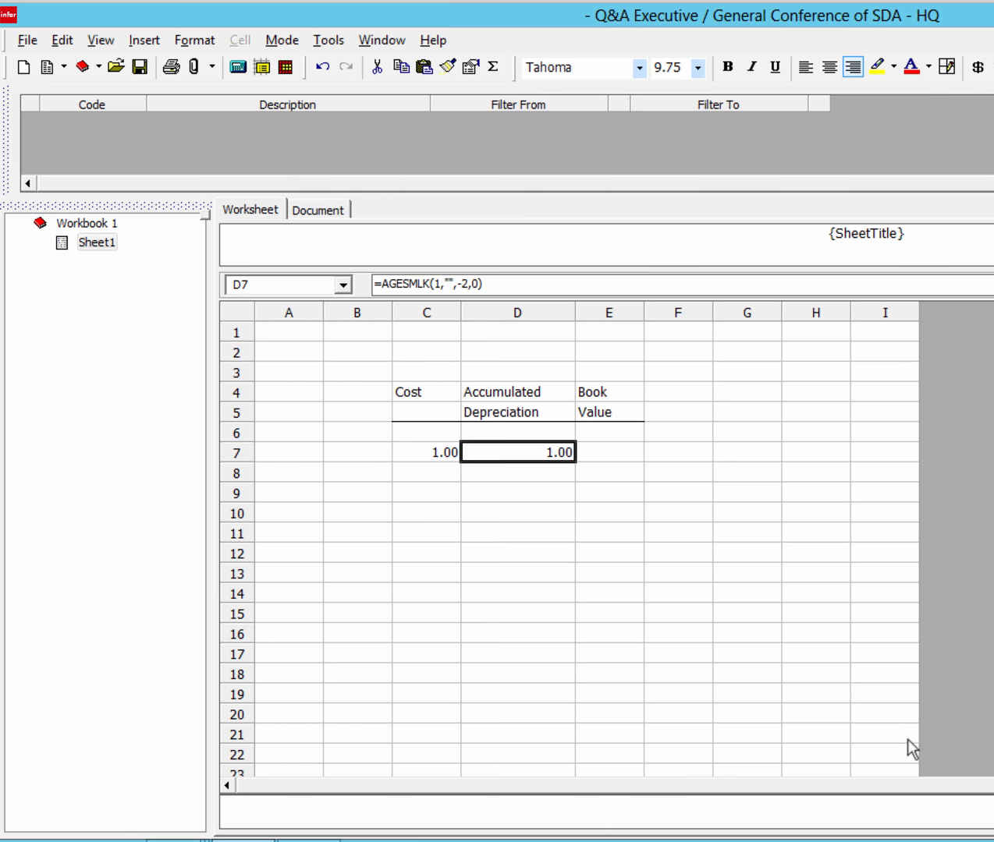
Enter the book value formula =C7+D7 in cell E7.
left_click(615, 458)
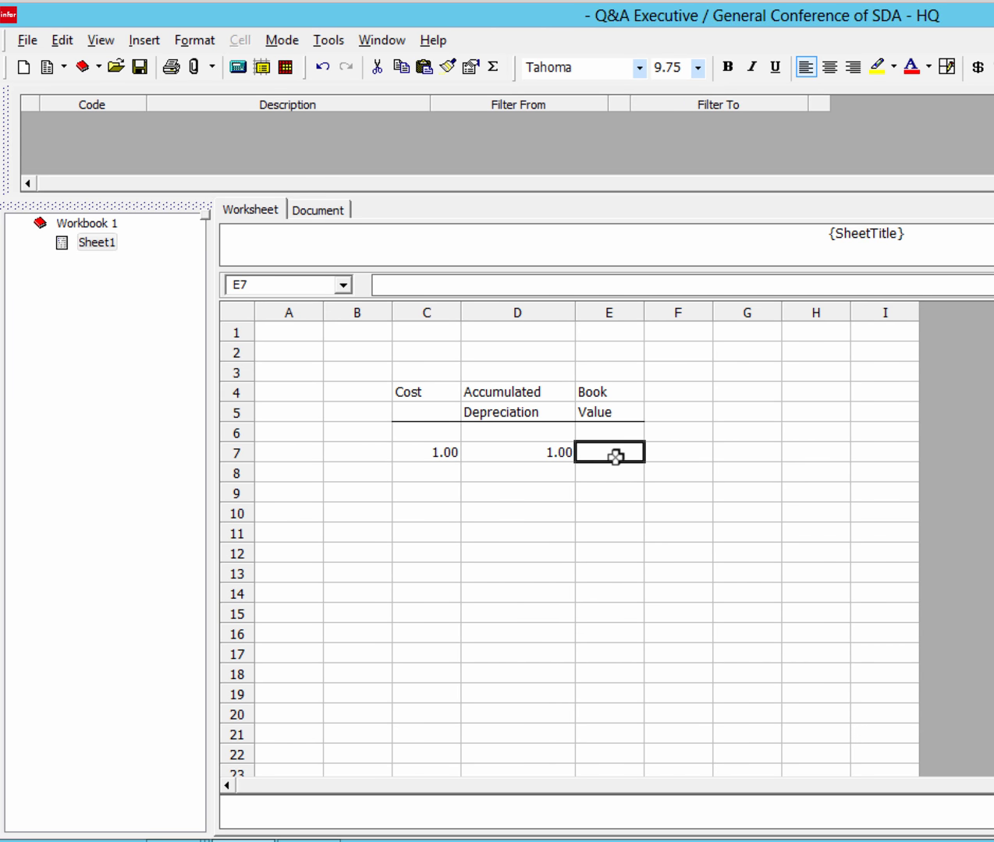
type("=")
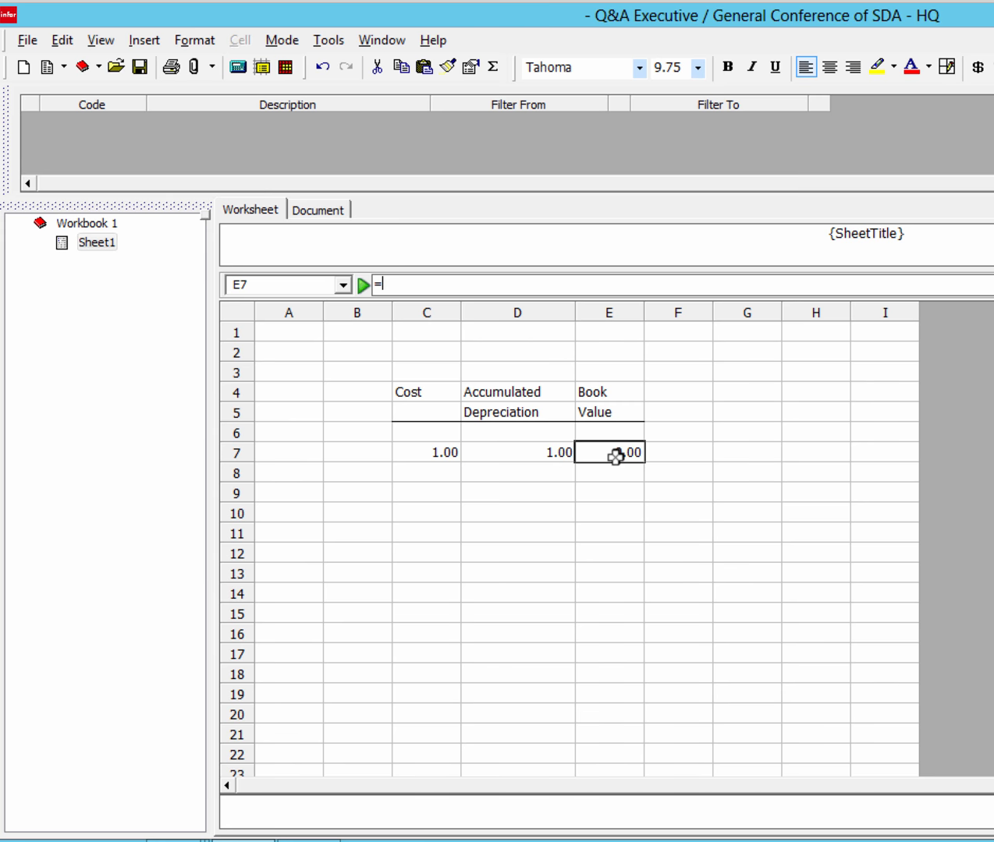
left_click(443, 450)
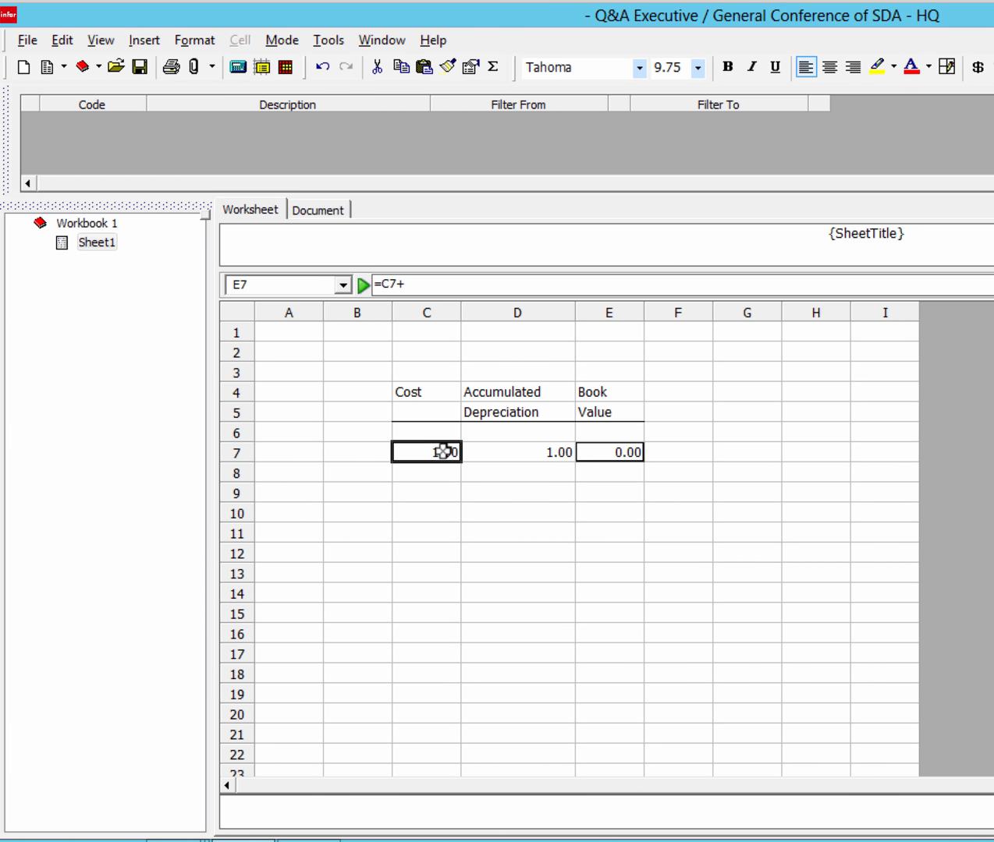
left_click(532, 453)
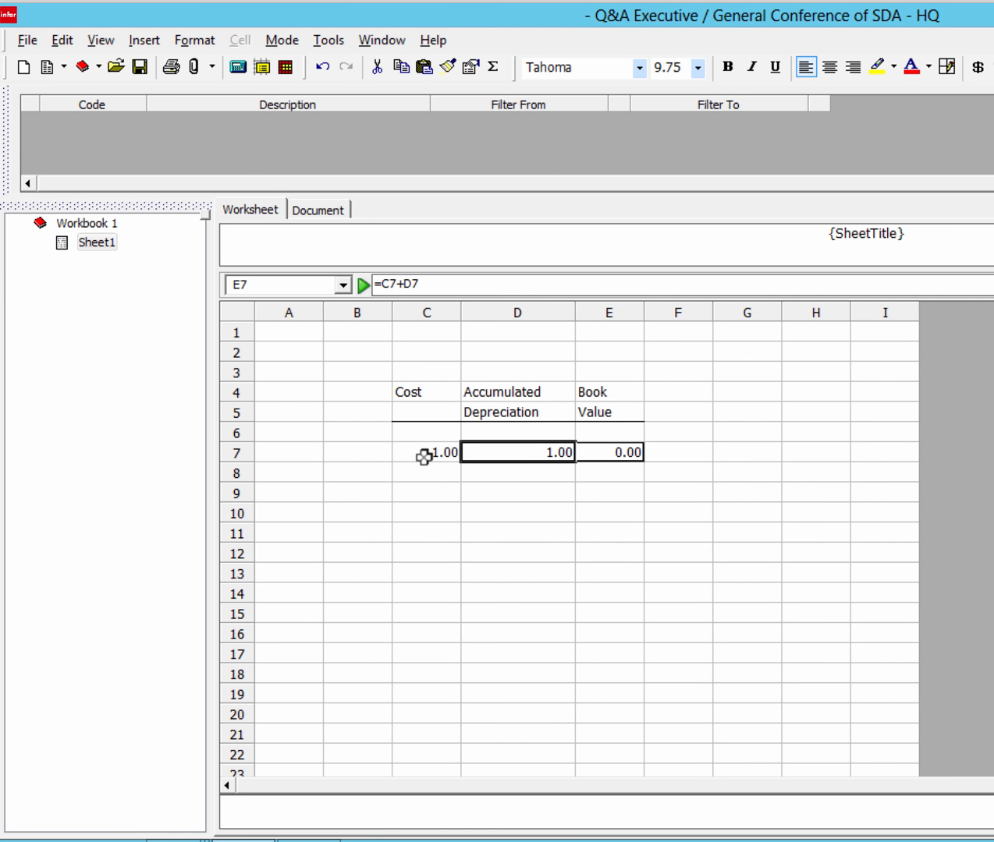
Reverse the sign of the Base Amount sum output in D7's Summary Link.
double_click(516, 453)
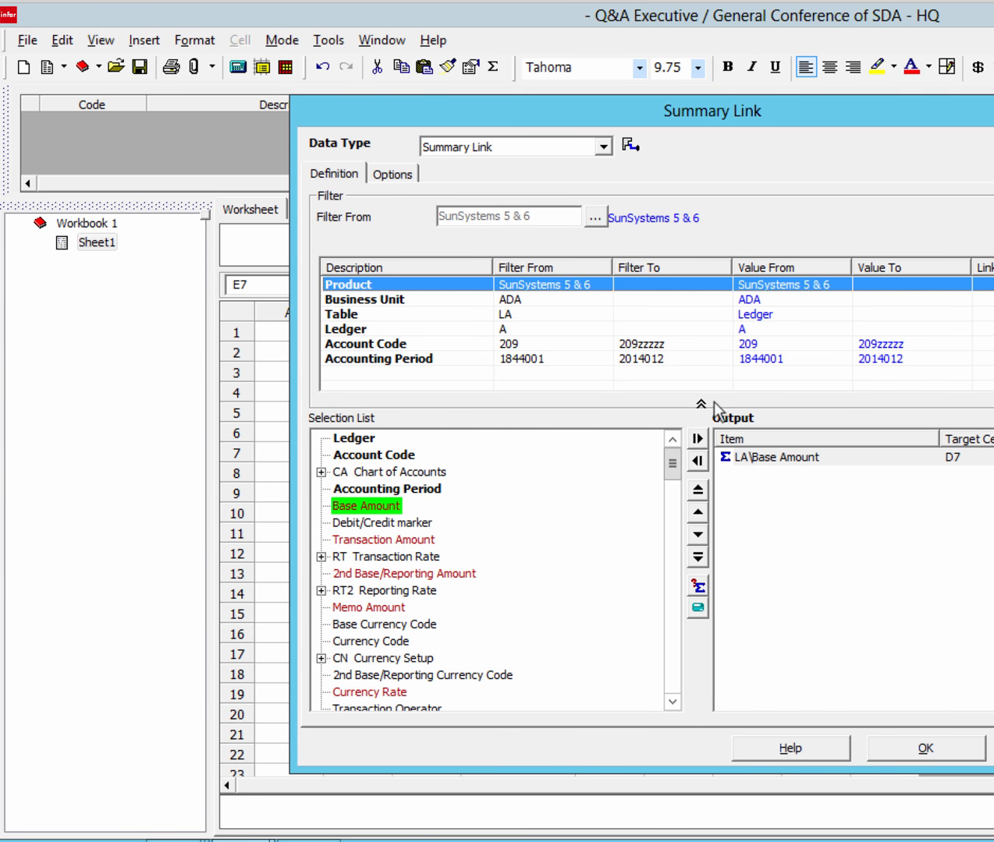
double_click(758, 456)
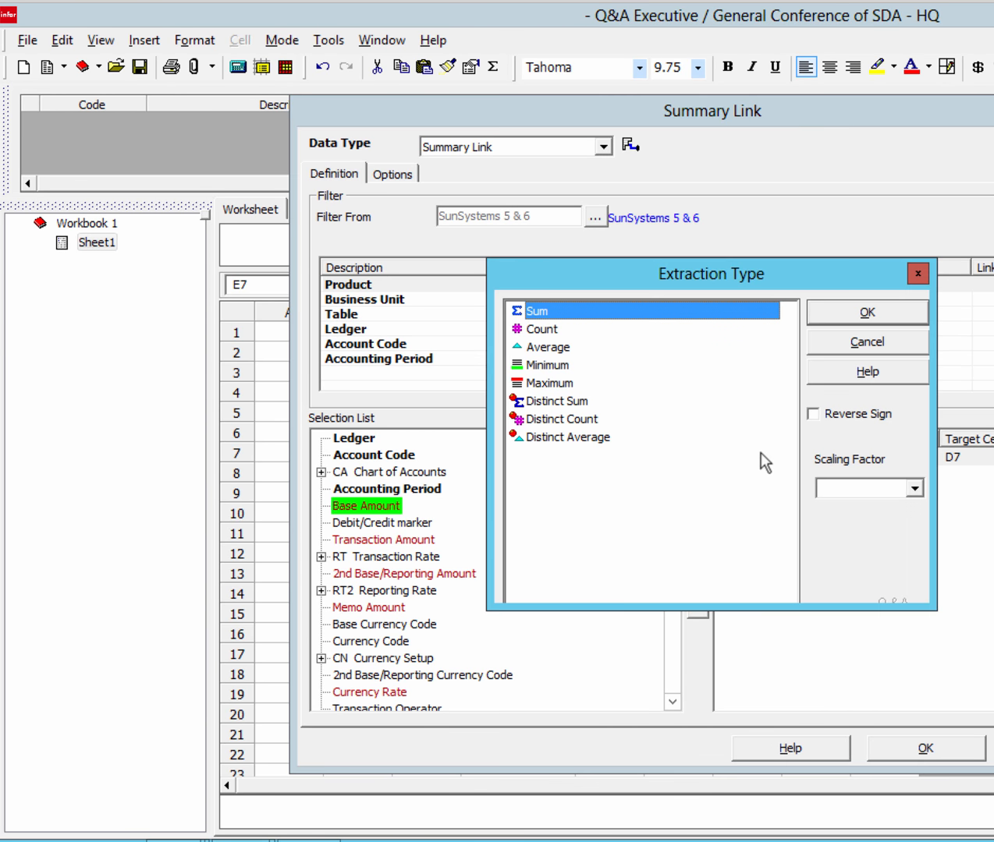
left_click(814, 414)
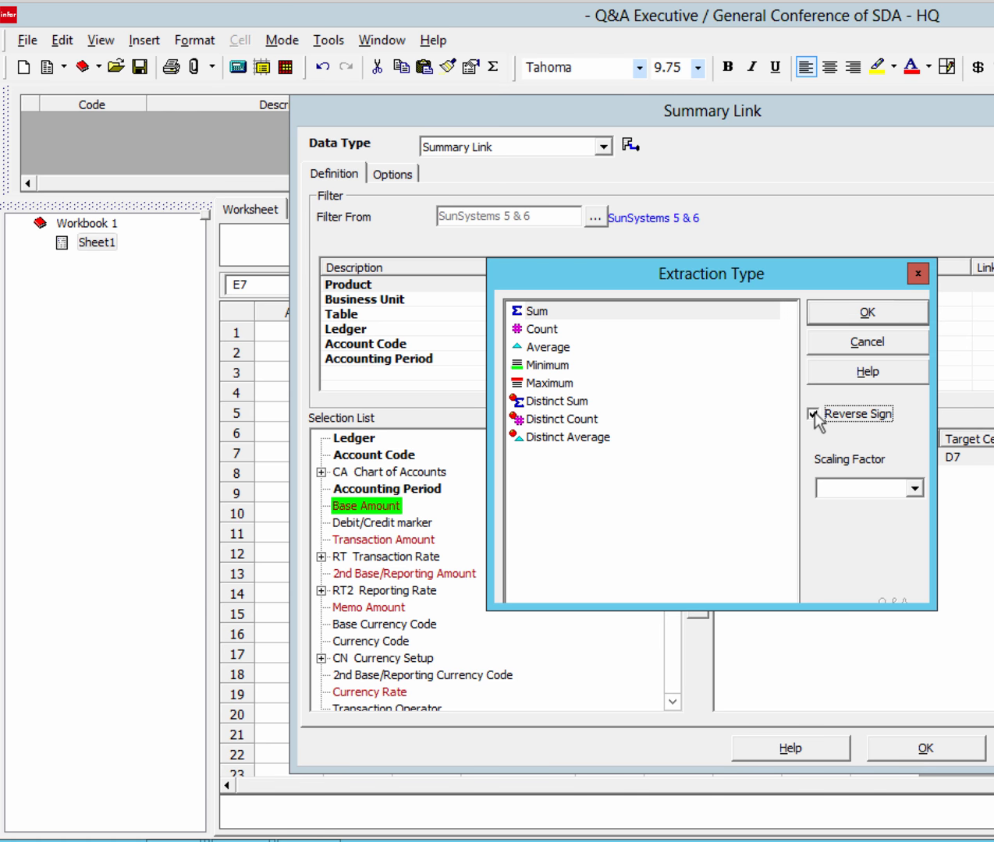
left_click(845, 314)
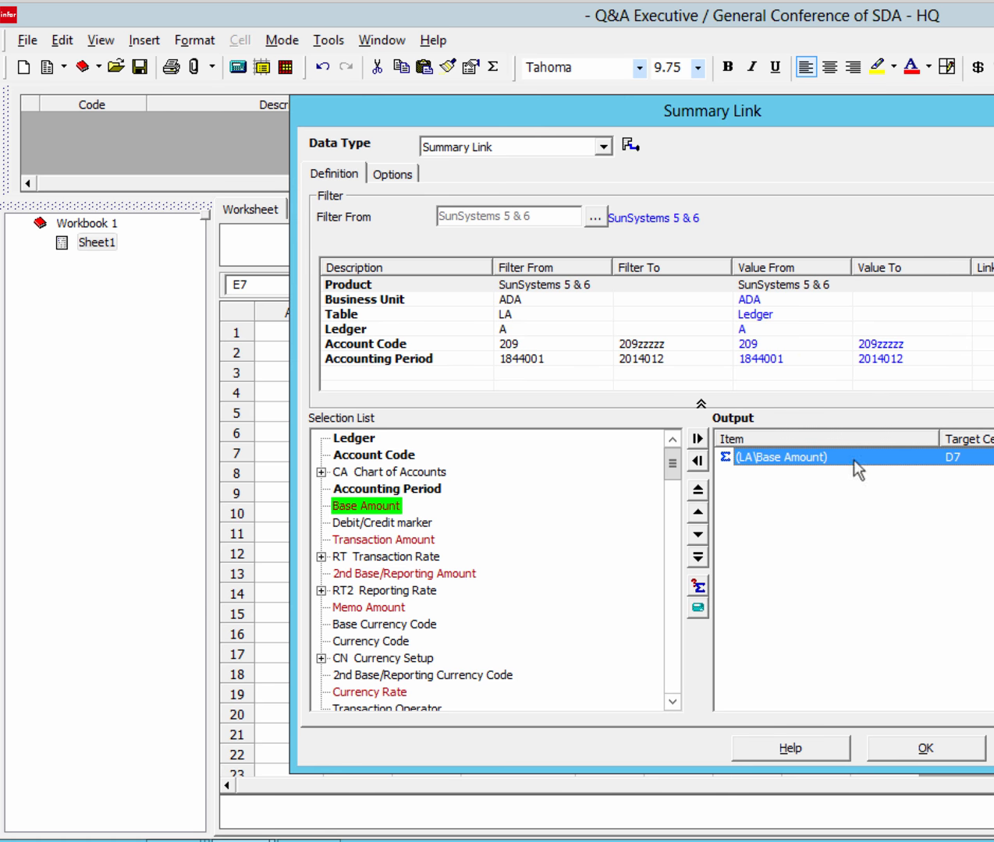
left_click(936, 748)
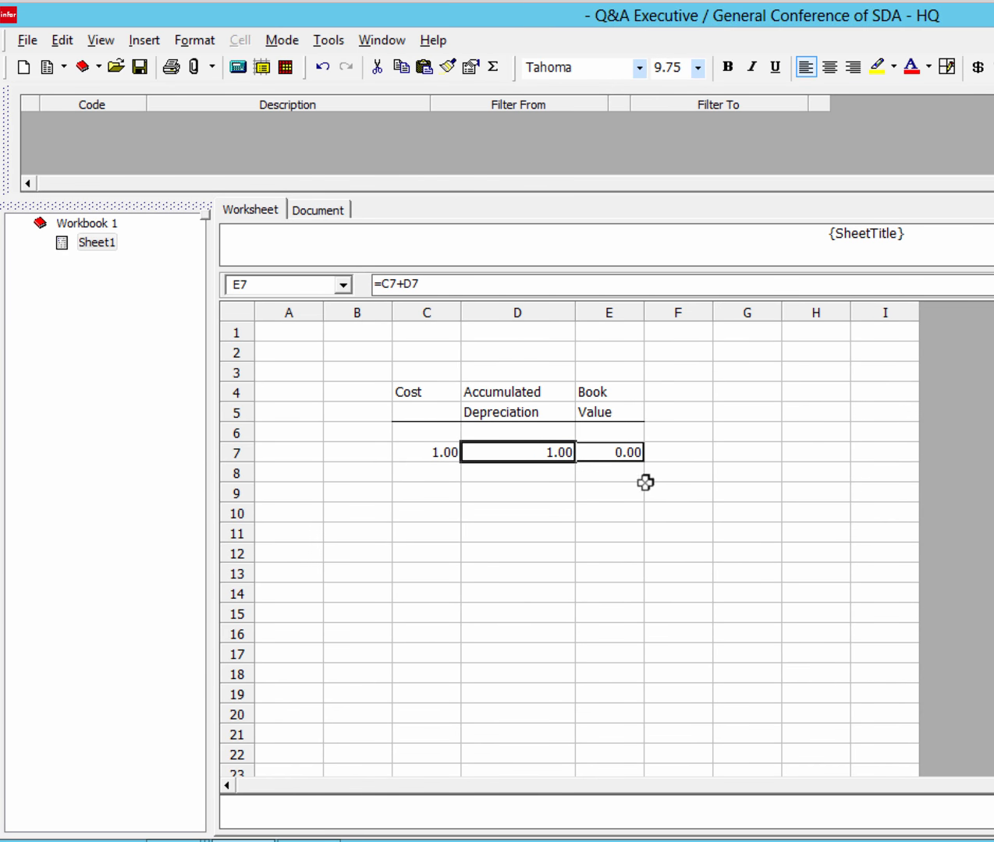
Change the plus sign in E7's book value formula to a minus sign.
left_click(611, 446)
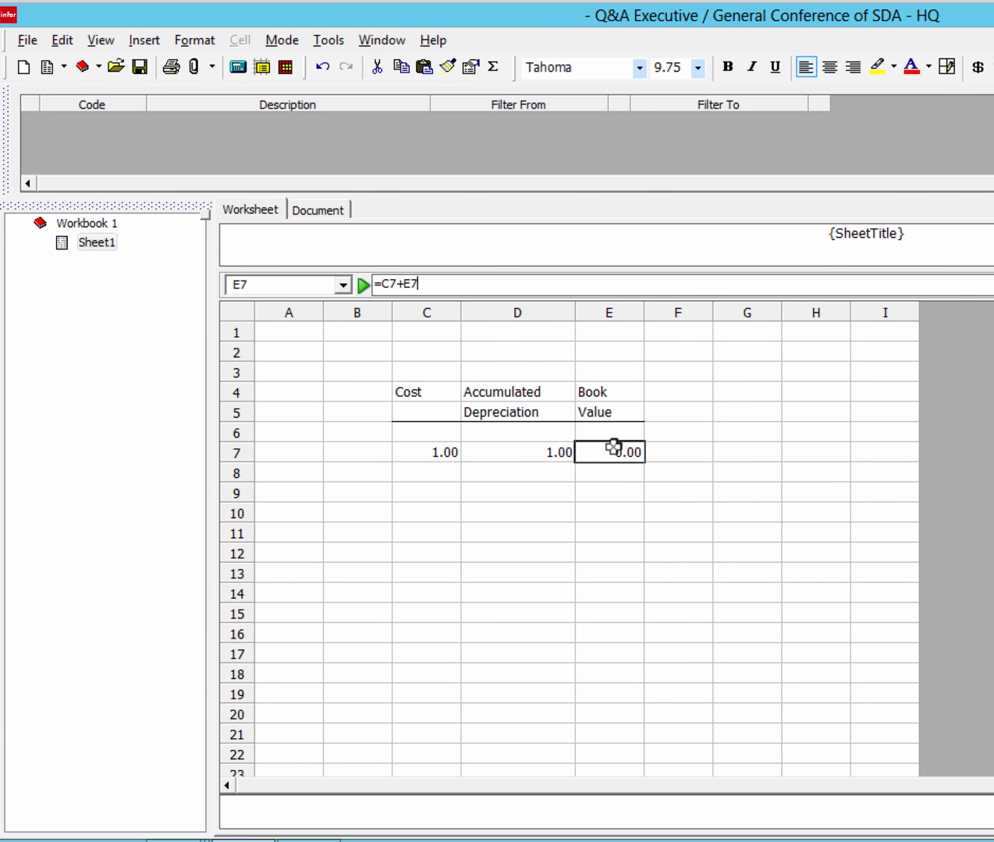
left_click(402, 286)
key("BackSpace")
type("-")
Extract the primary worksheets and widen columns C, D and E to give the figures more room.
left_click_drag(644, 313, 667, 313)
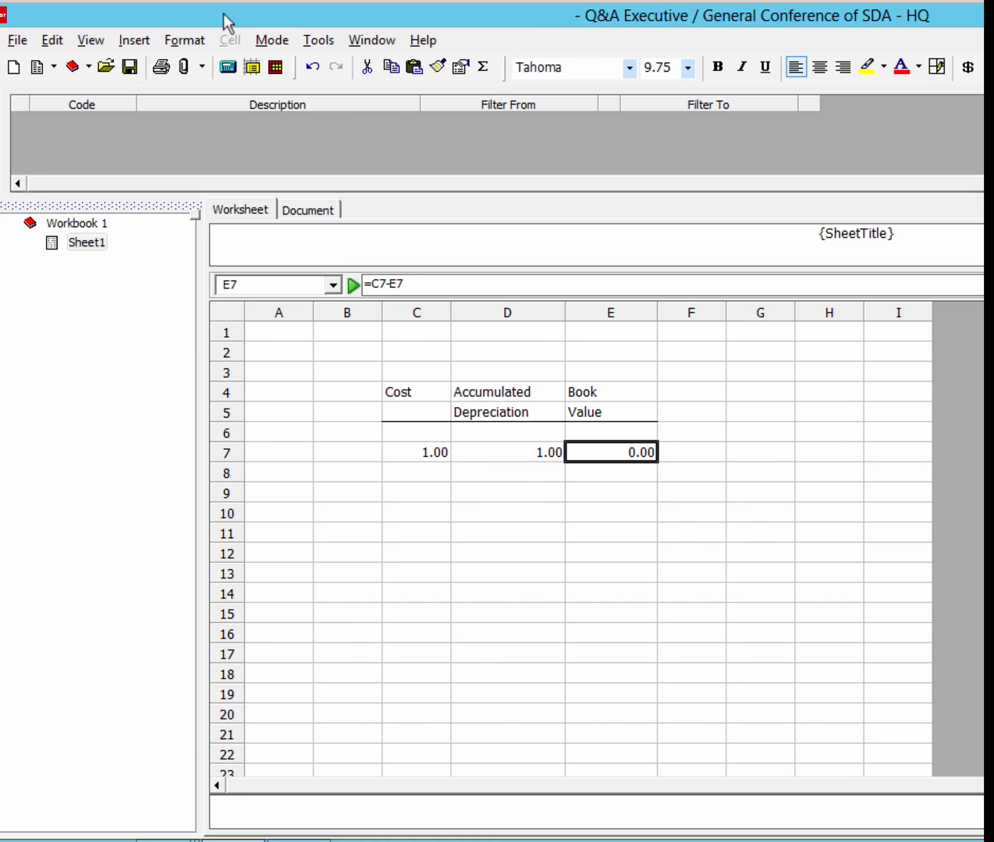
left_click(227, 68)
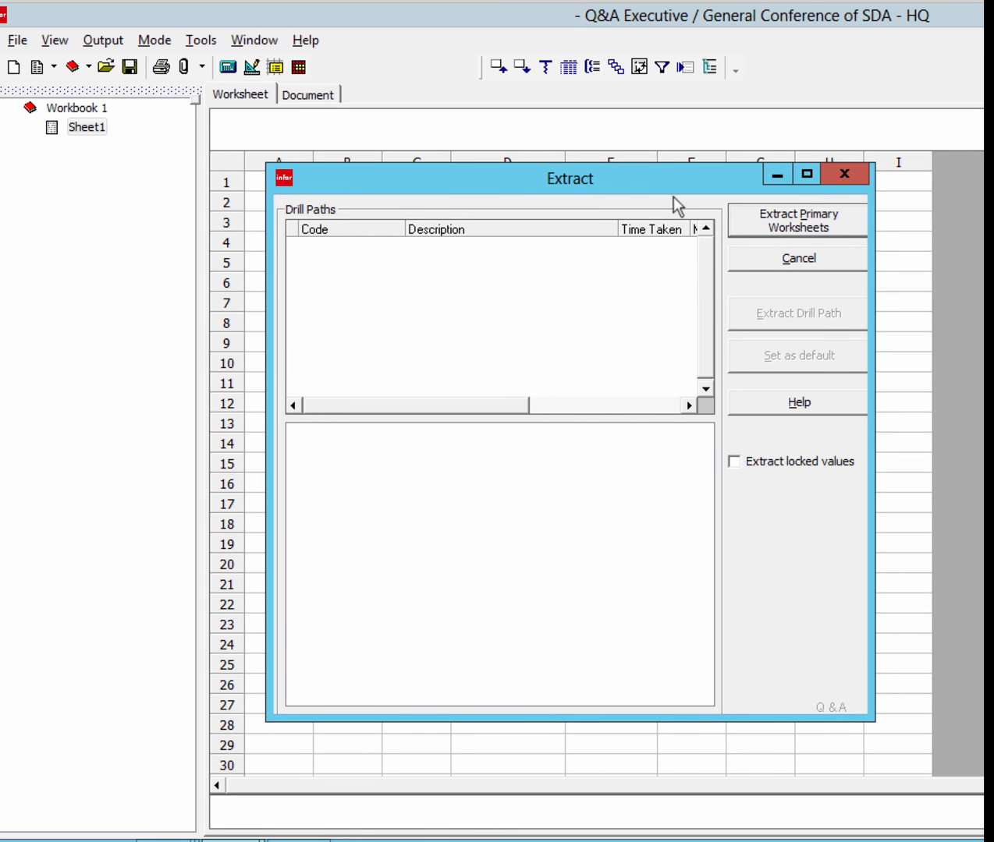
left_click(792, 226)
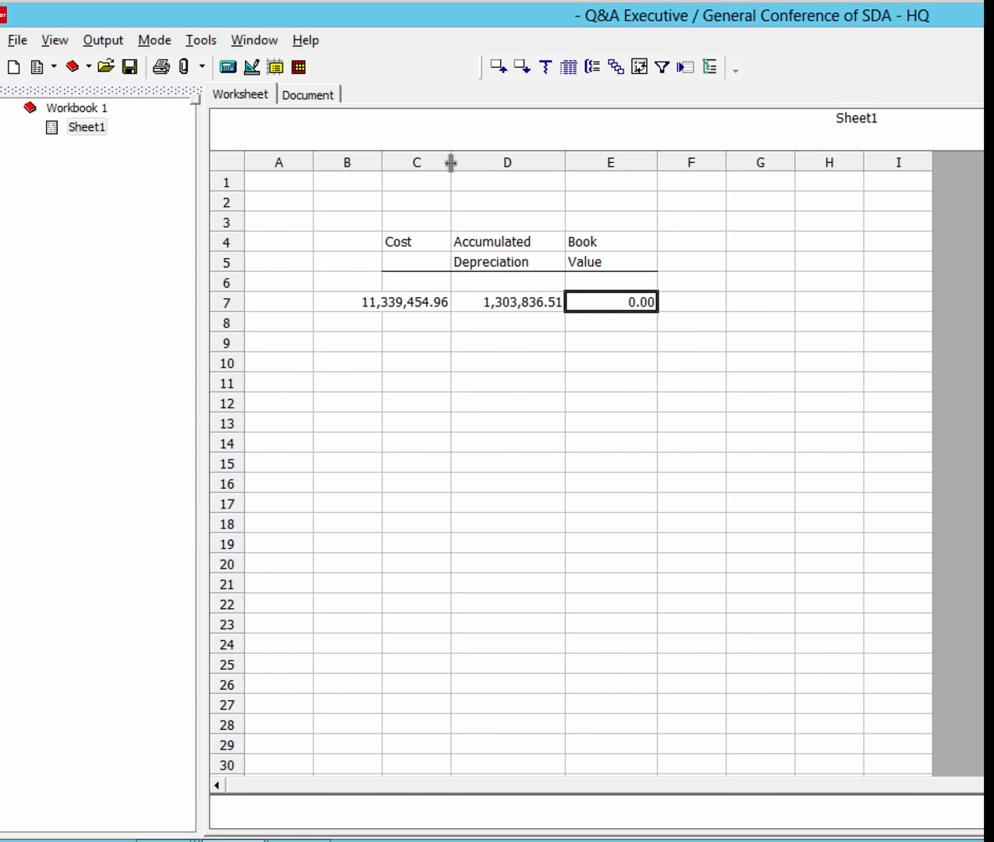
left_click_drag(447, 164, 492, 162)
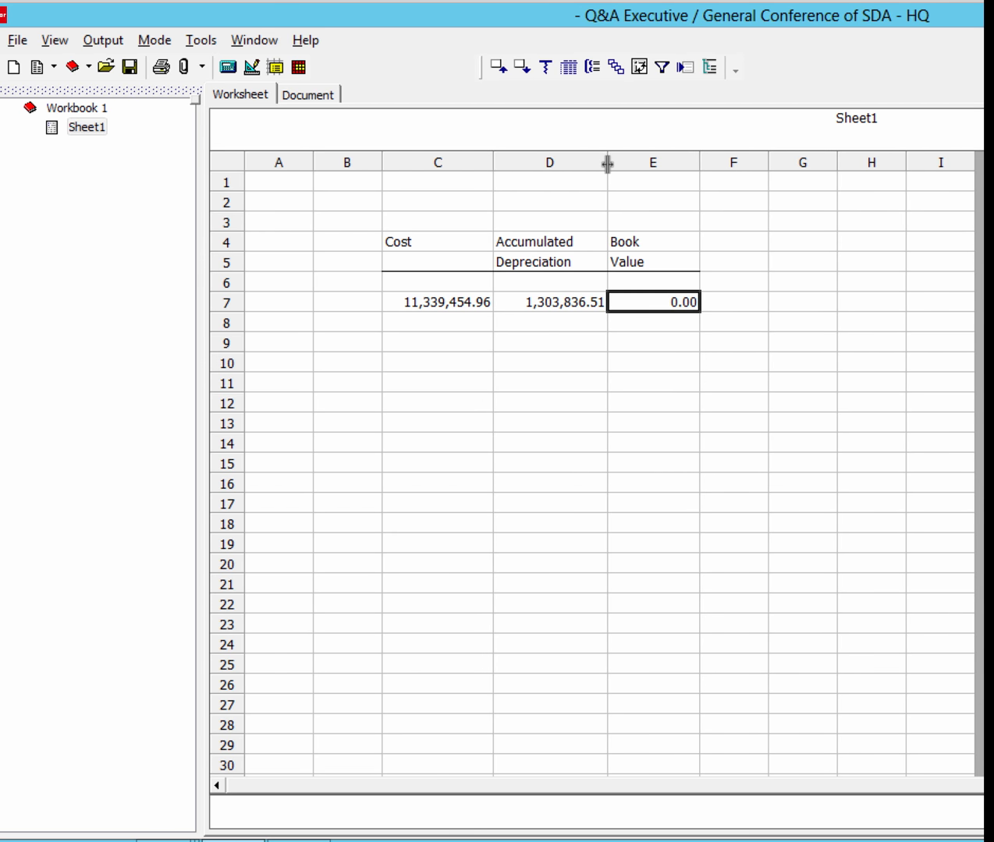
left_click_drag(606, 167, 622, 161)
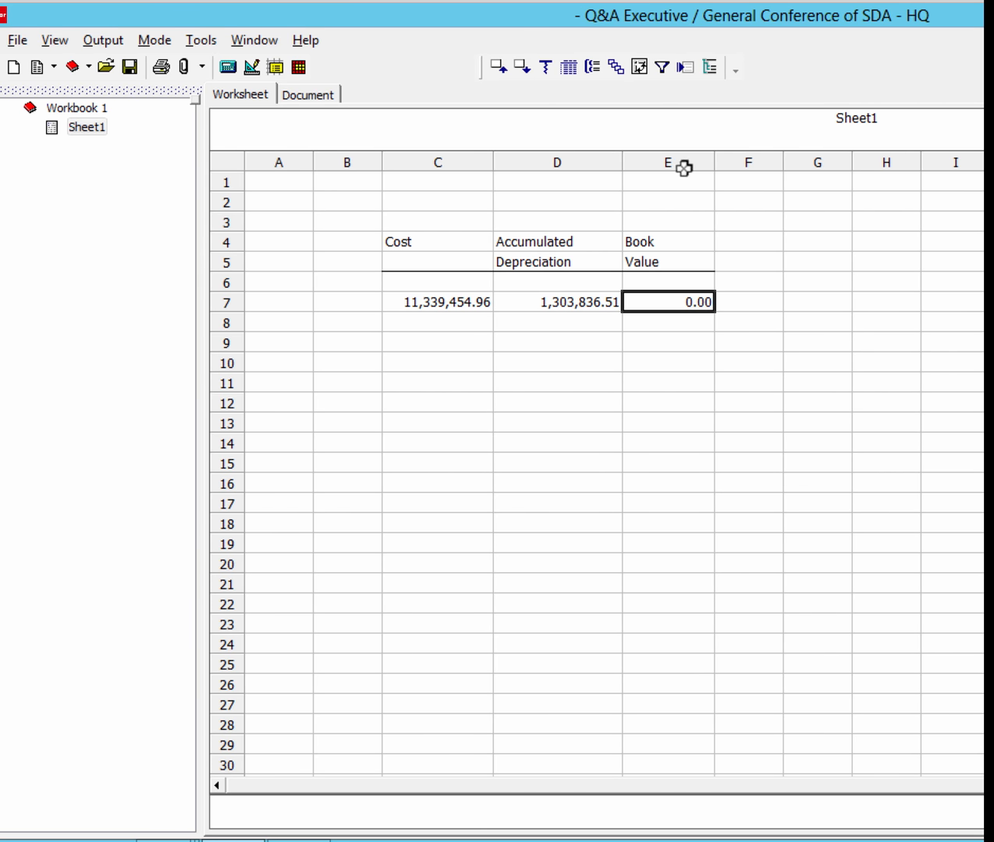
left_click_drag(714, 164, 751, 162)
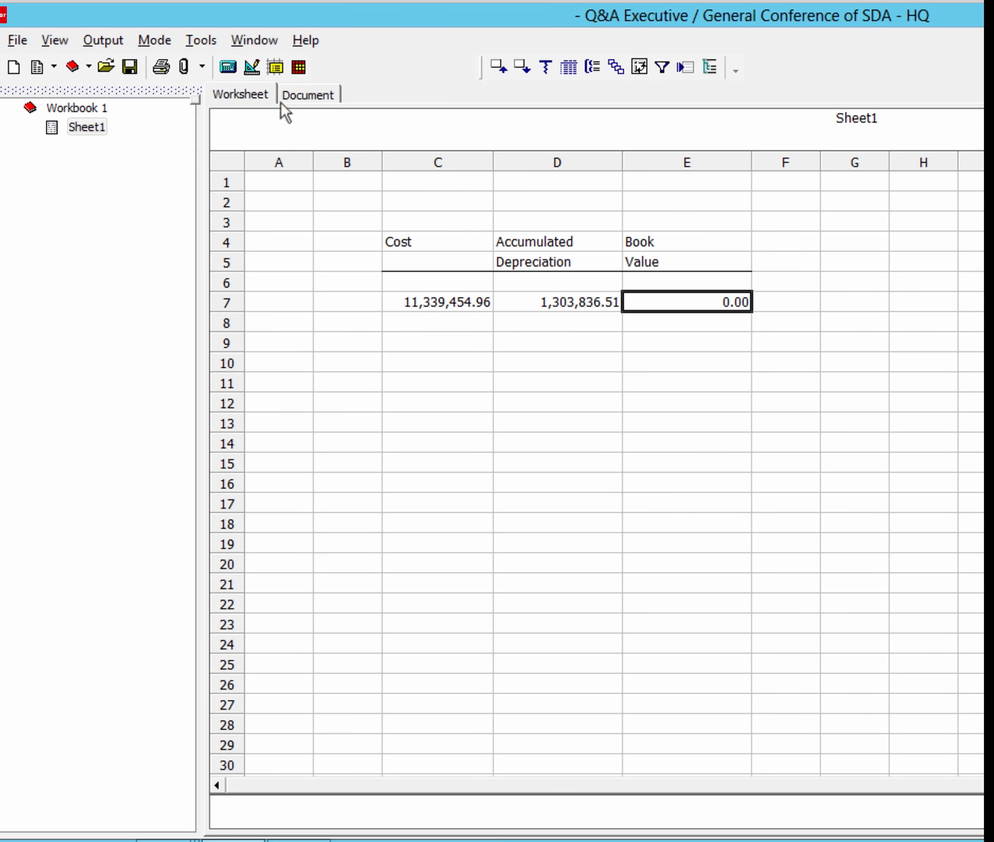
Return to design mode and center the column headings in C4:E5.
left_click(251, 68)
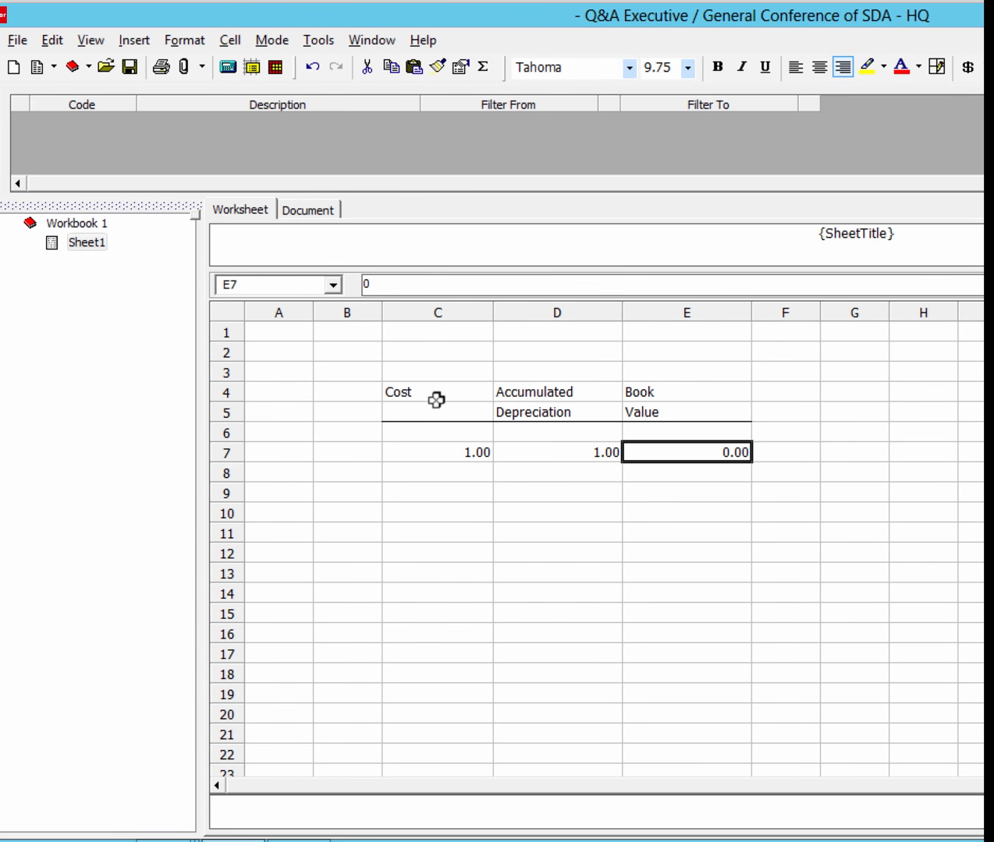
left_click_drag(433, 387, 710, 417)
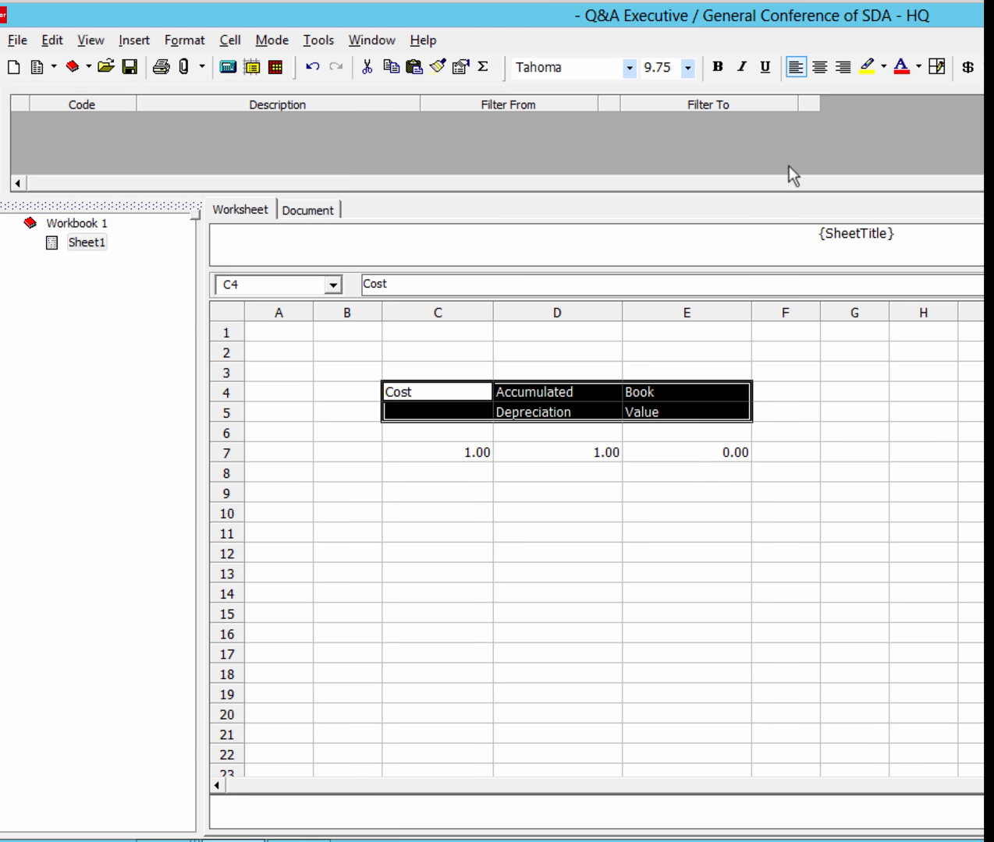
left_click(819, 67)
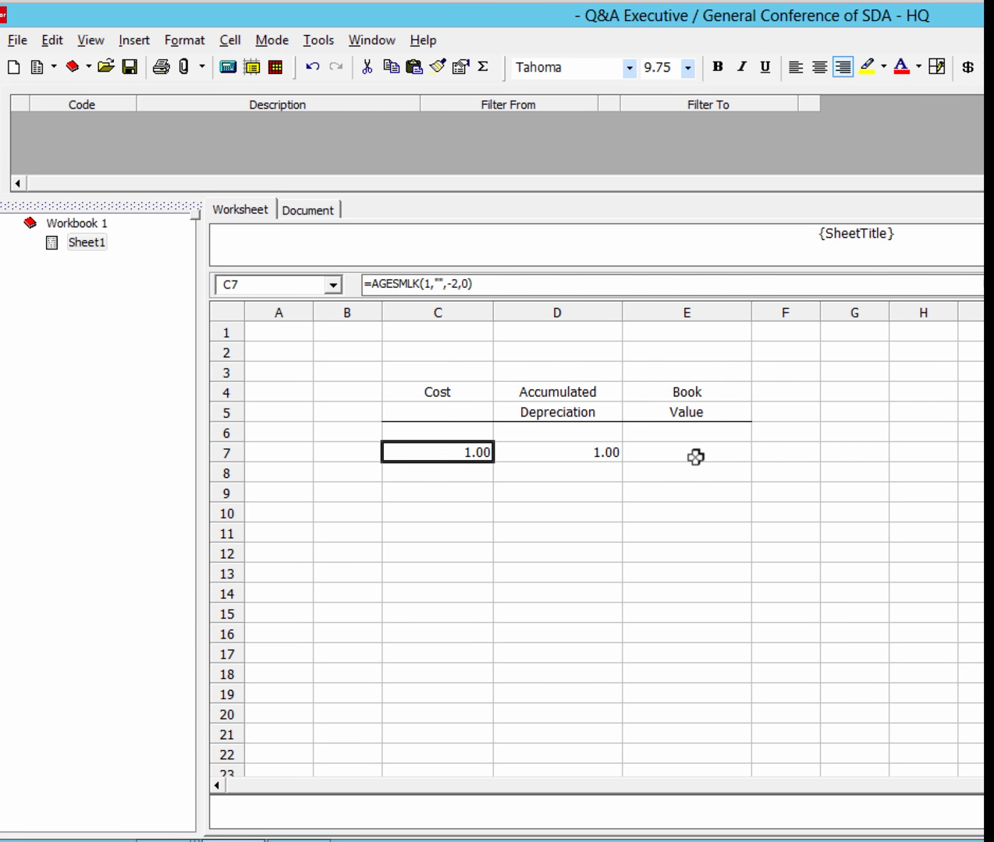
Enter the book value formula =C7-D7 in cell E7.
left_click(693, 456)
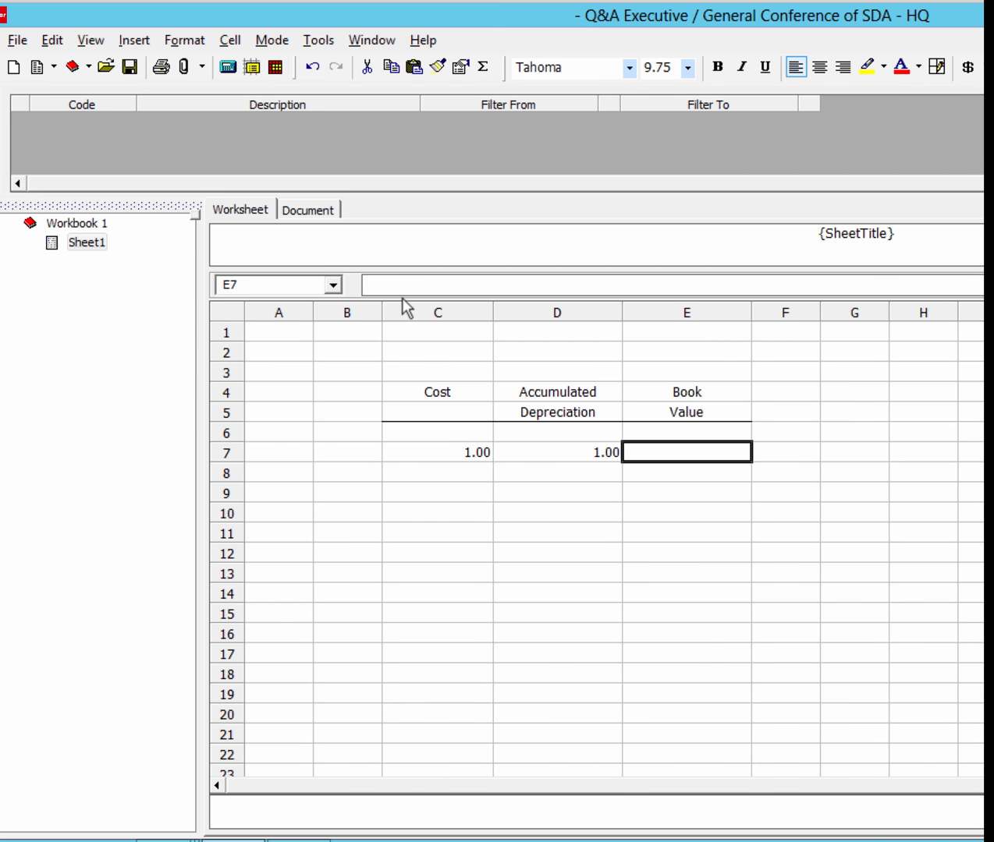
type("=")
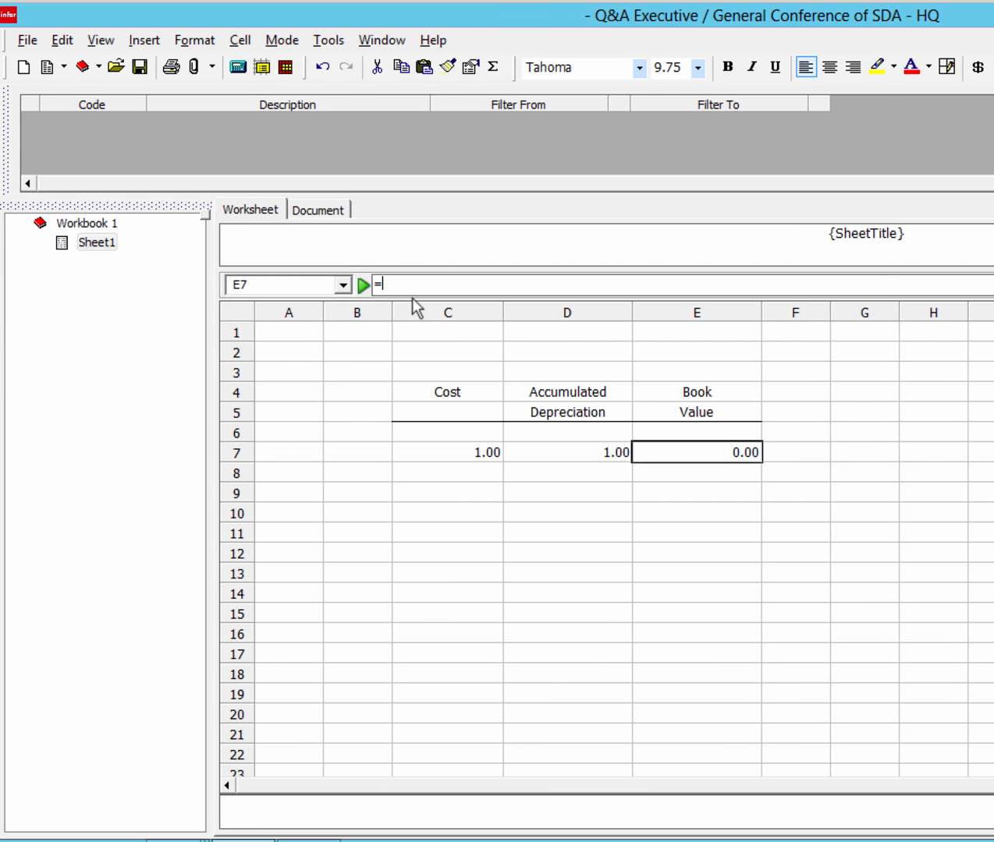
left_click(451, 454)
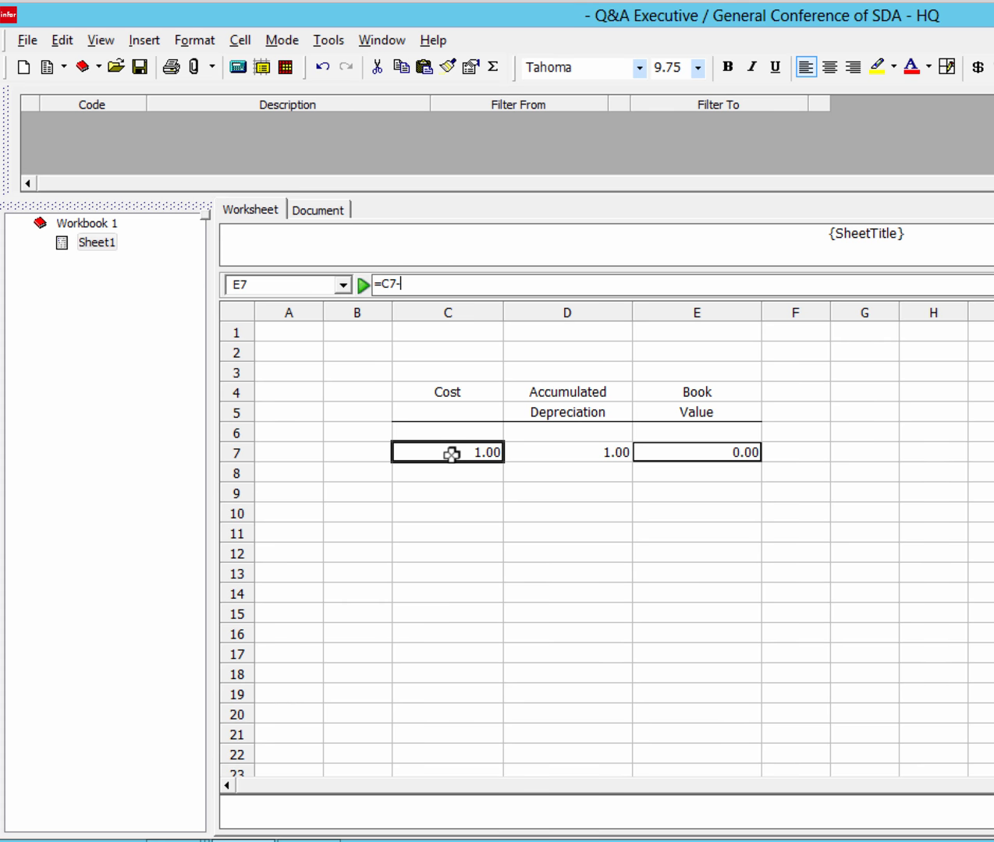
left_click(588, 450)
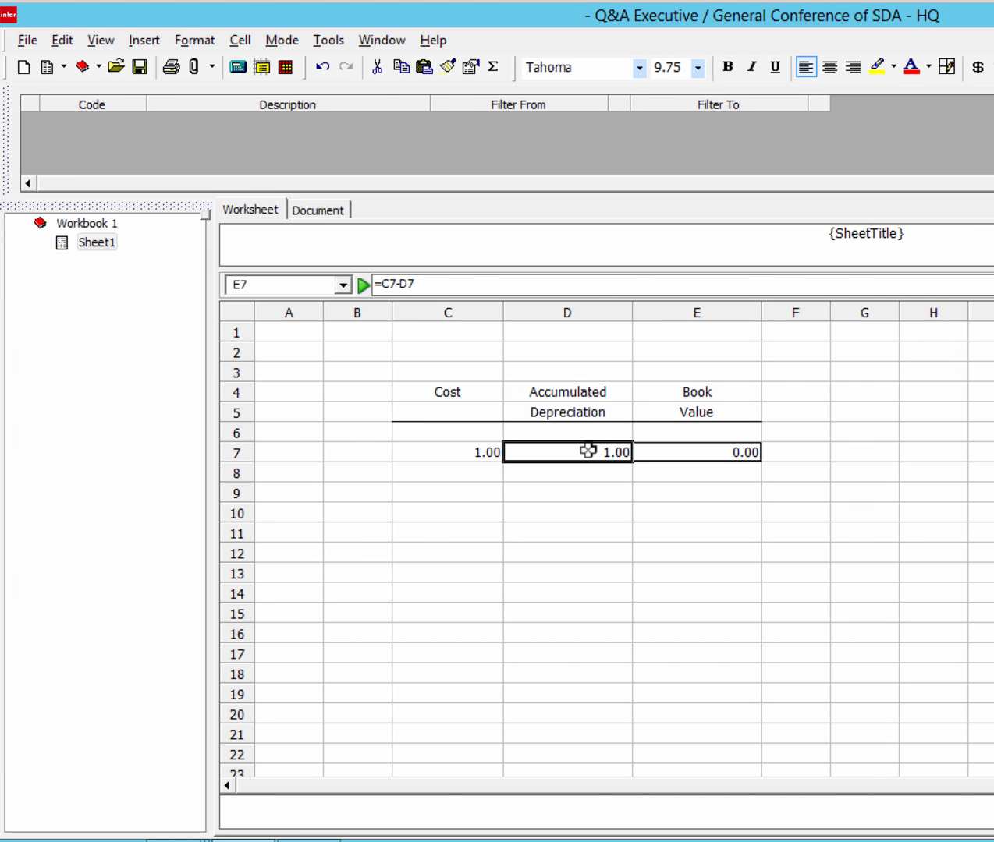
key("Return")
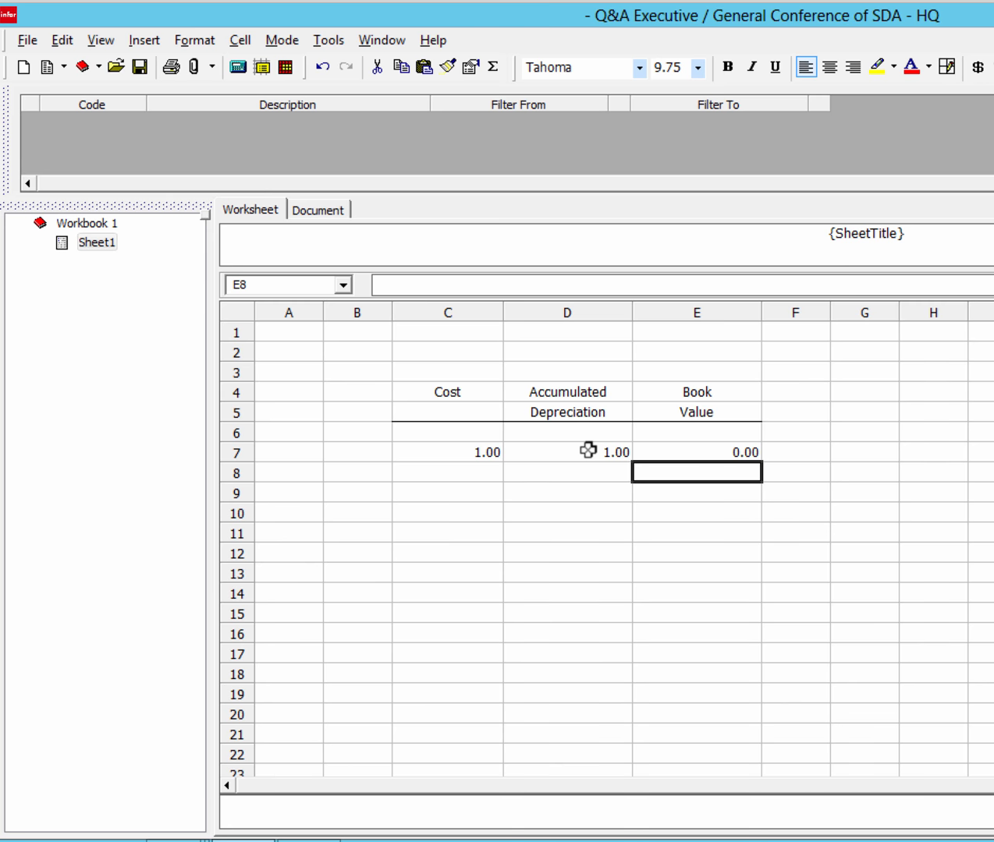
Extract the primary worksheets to check the book value in E7.
left_click(658, 458)
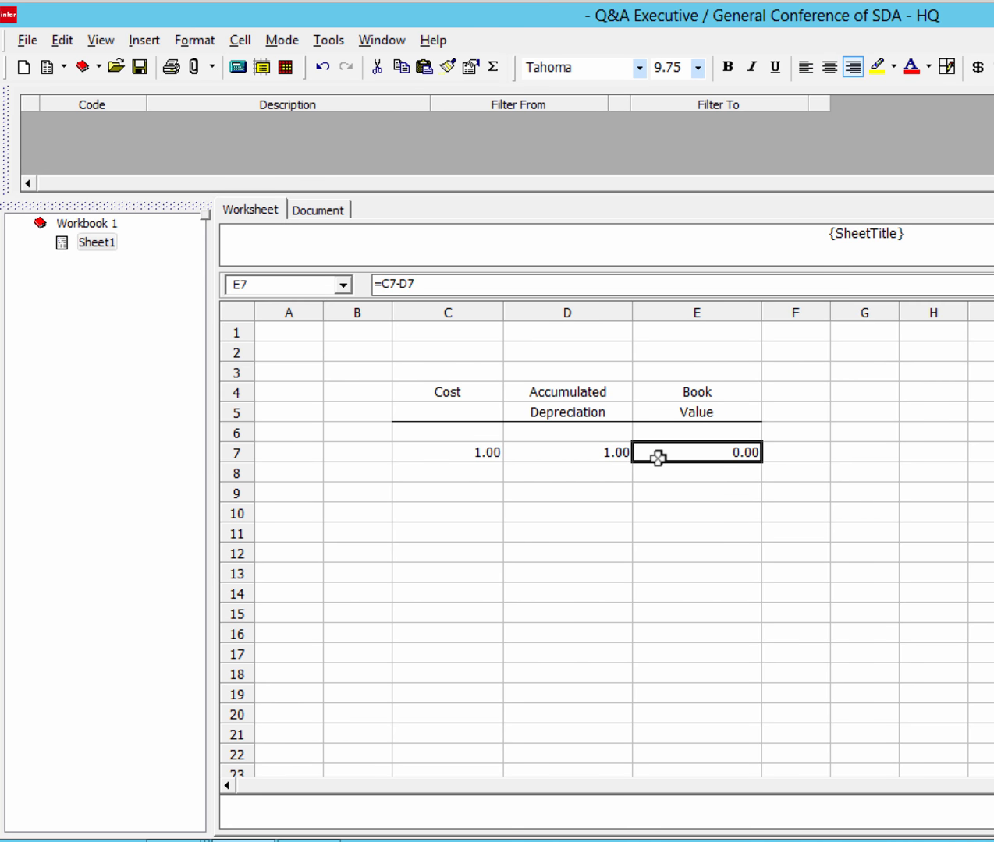
left_click(238, 67)
left_click(793, 220)
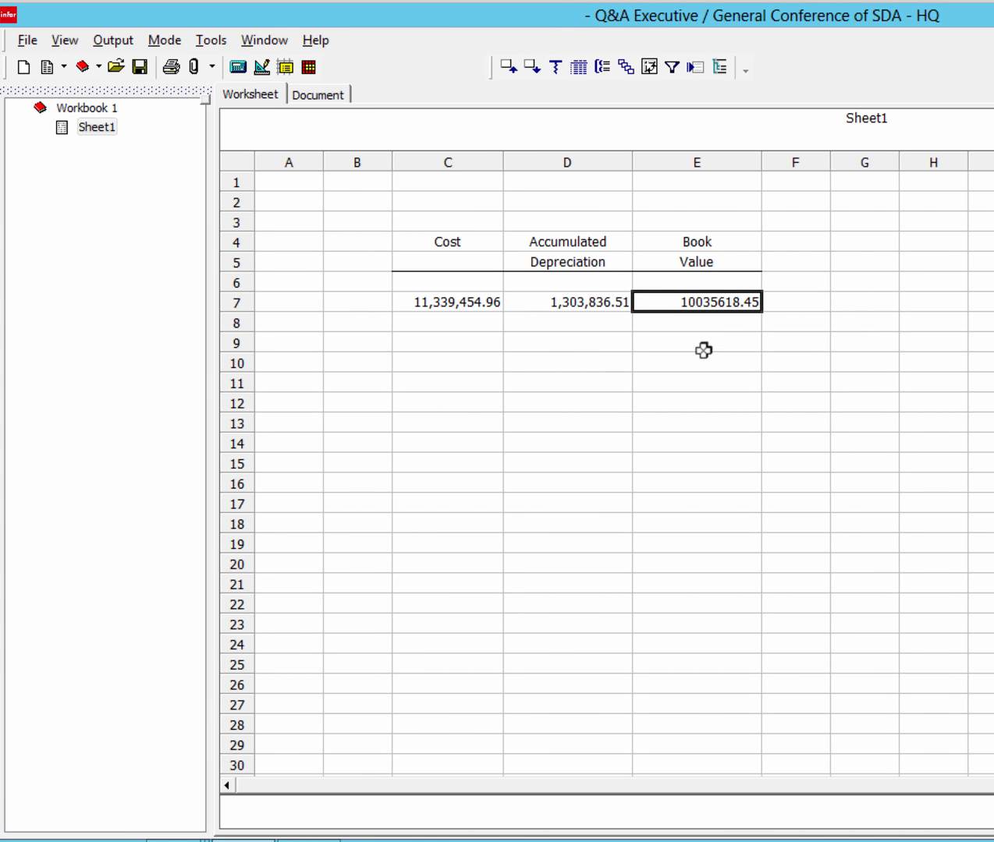
Format E7 in design mode with thousands separators and two decimals, and extract the primary worksheets again.
left_click(257, 67)
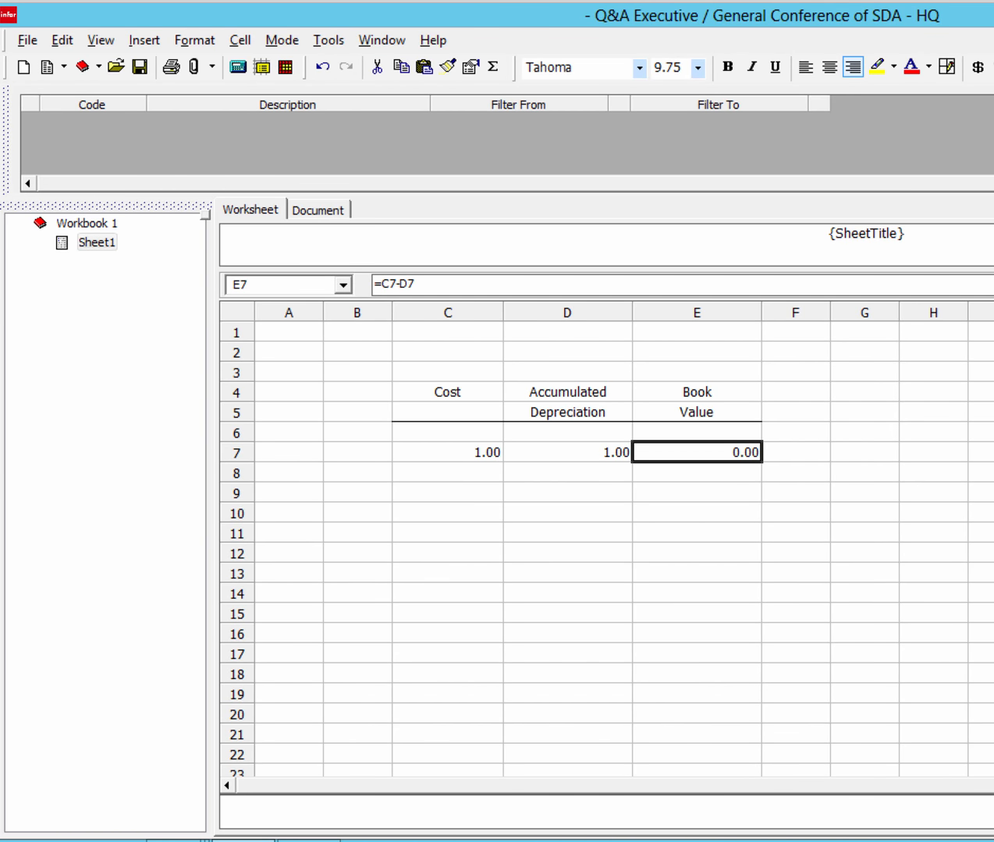
left_click(238, 67)
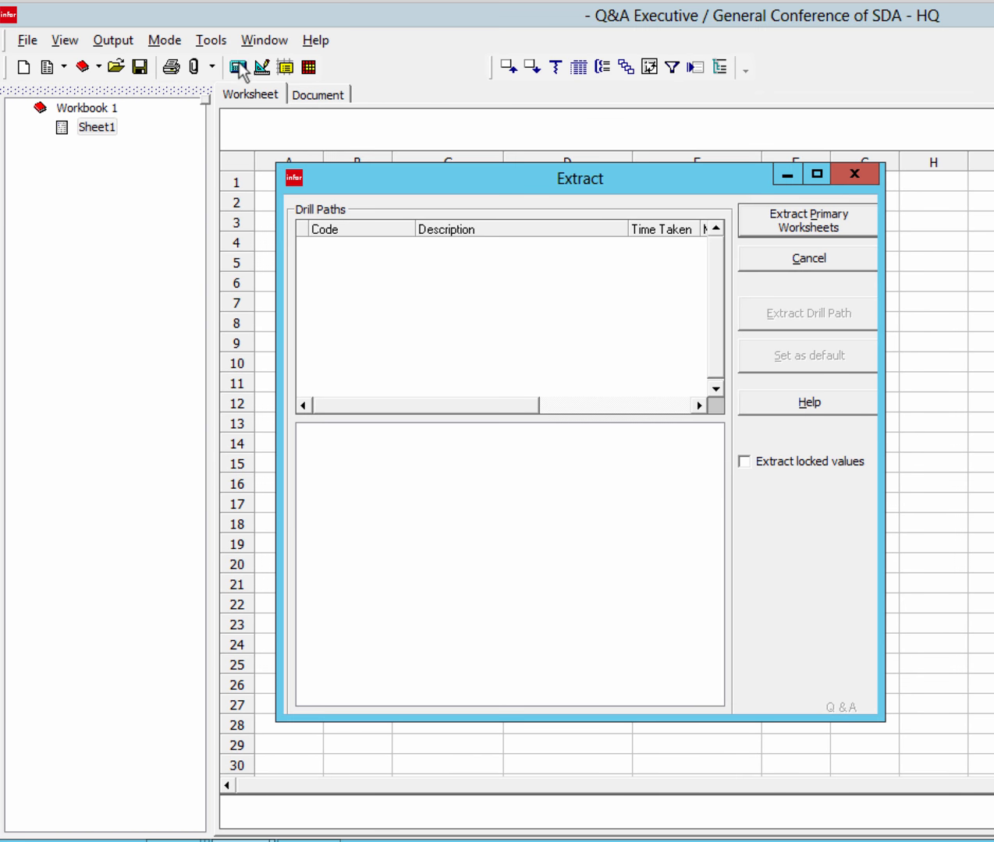
left_click(773, 228)
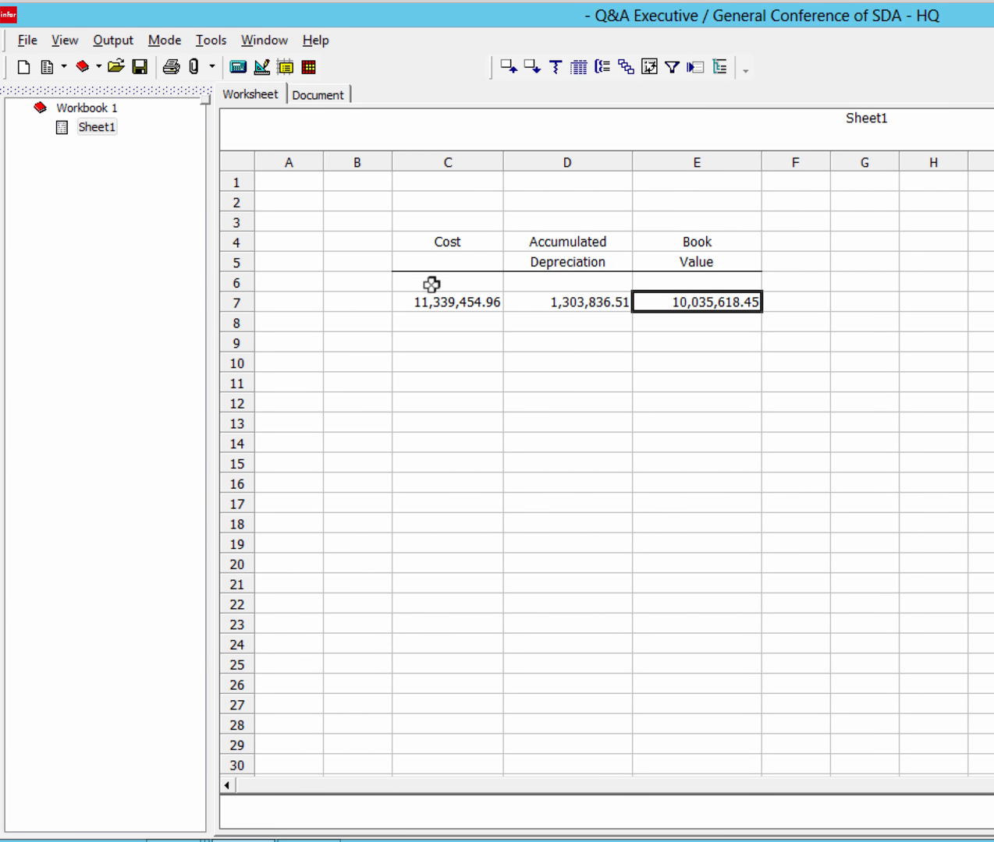
Specify an Expand for C7:E7 and add Asset Code and Description from AR Fixed Assets as outputs.
left_click_drag(435, 299, 695, 290)
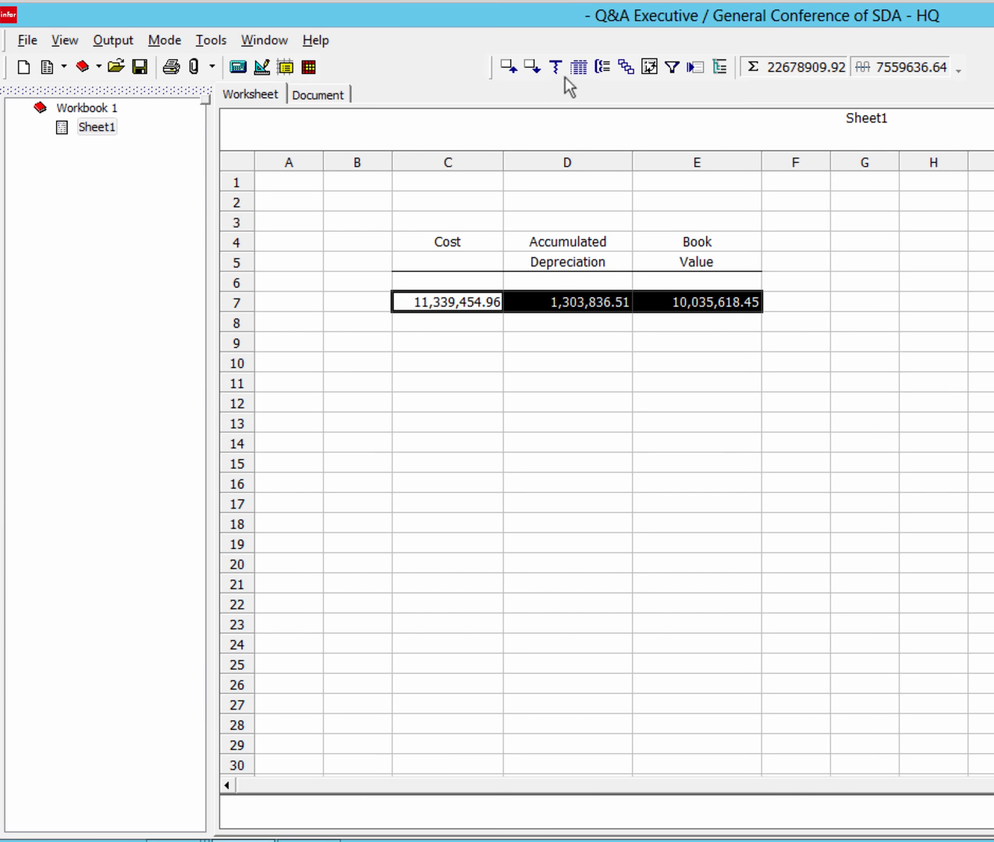
left_click(603, 69)
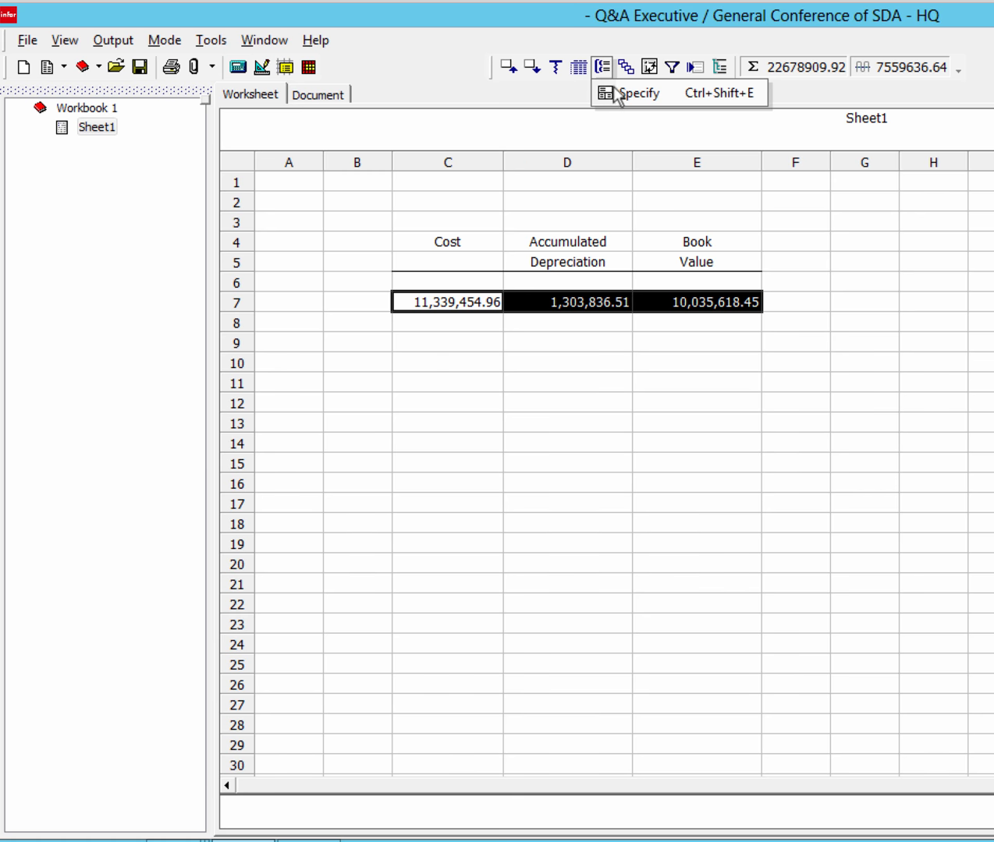
left_click(616, 92)
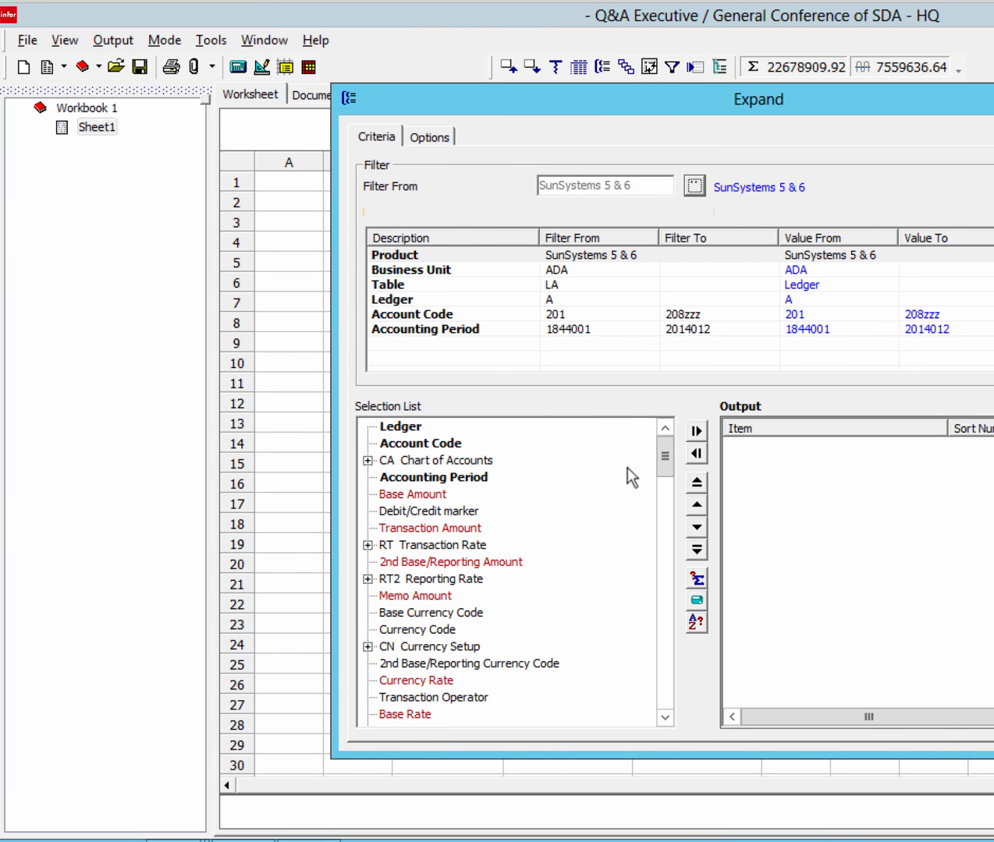
left_click_drag(663, 452, 665, 515)
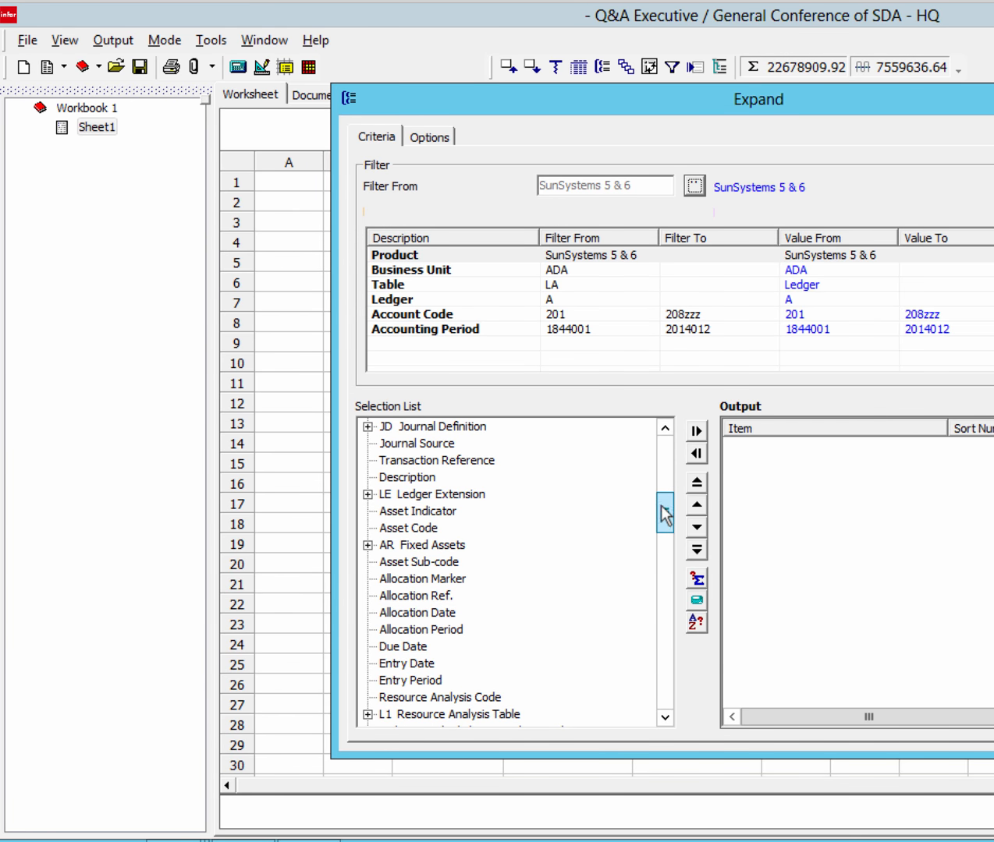
left_click(367, 545)
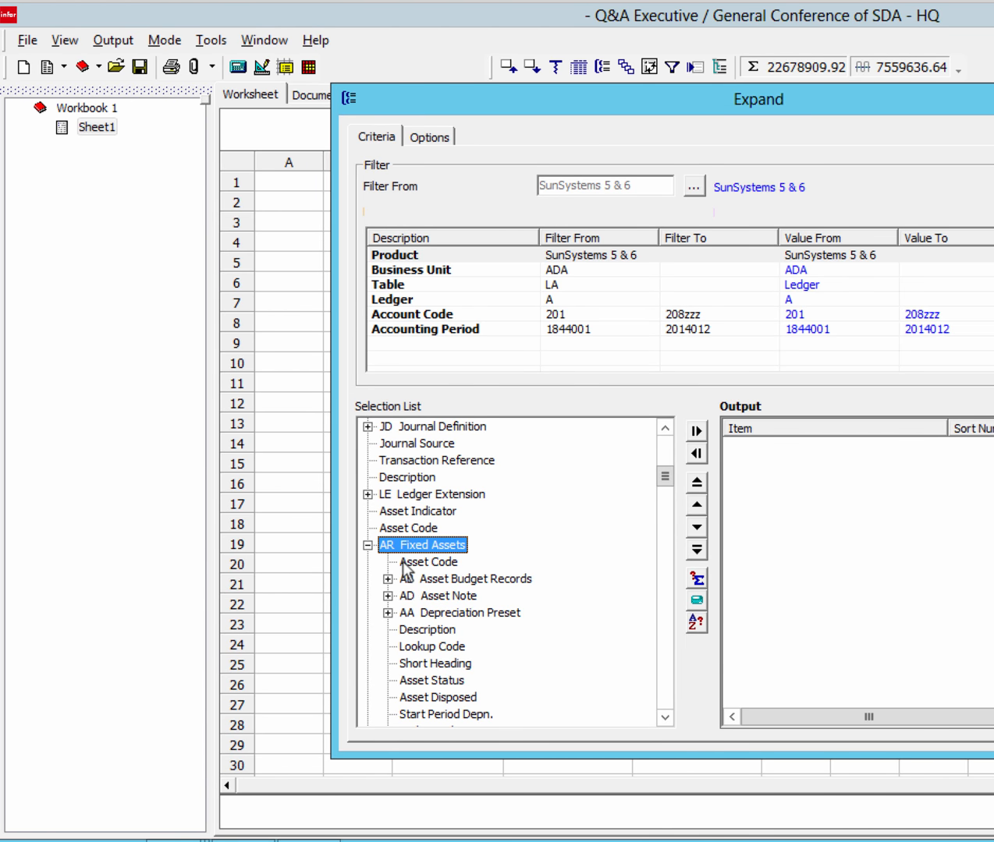
double_click(404, 563)
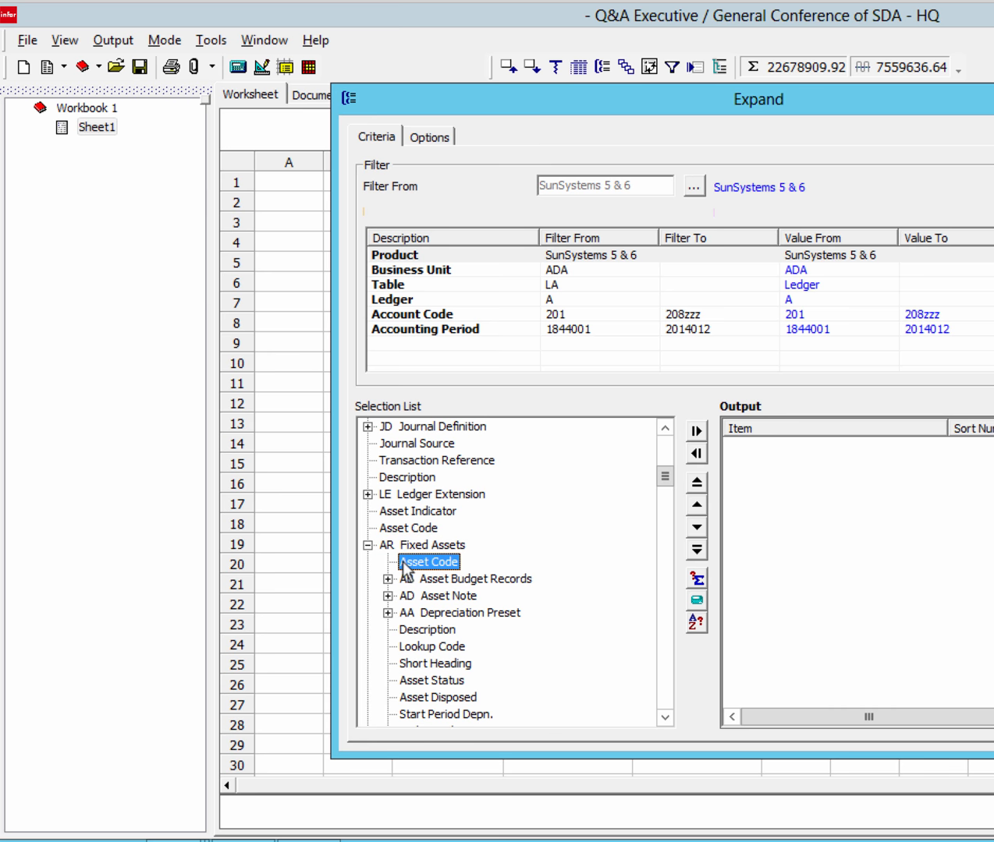
double_click(421, 630)
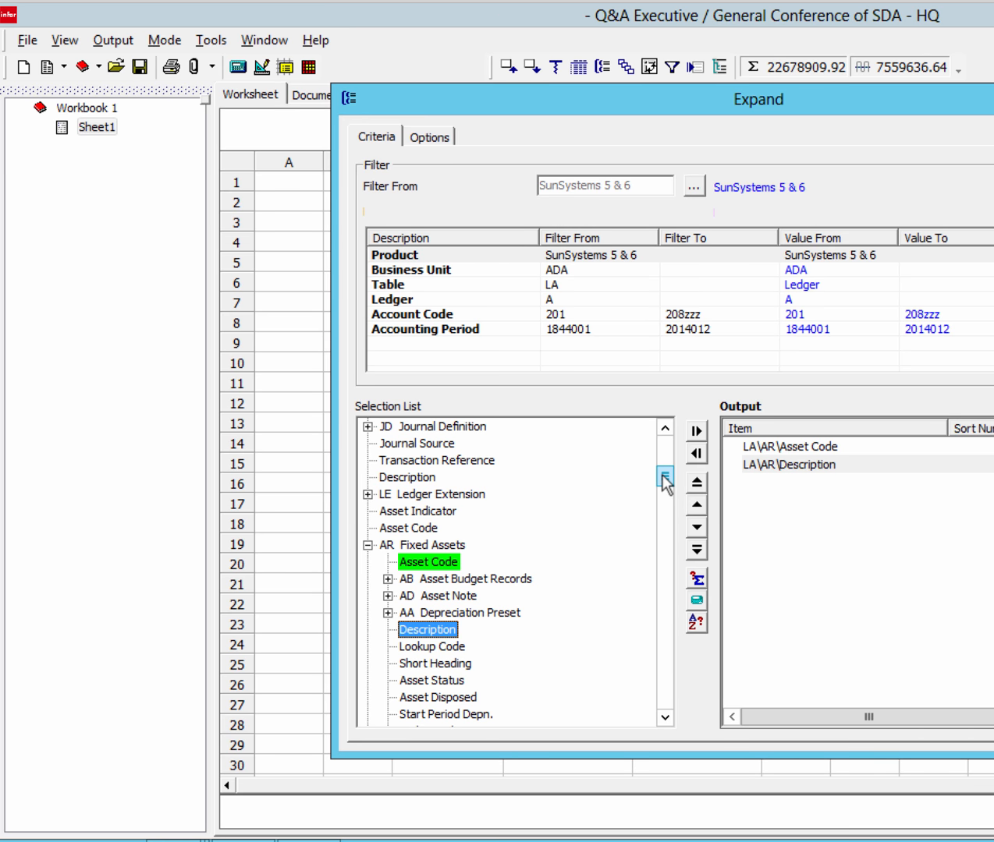
Look through the Asset Note and Depreciation Preset fields under AR Fixed Assets in the Expand selection list.
mouse_move(663, 482)
left_mouse_down()
mouse_move(664, 501)
mouse_move(663, 482)
left_mouse_up()
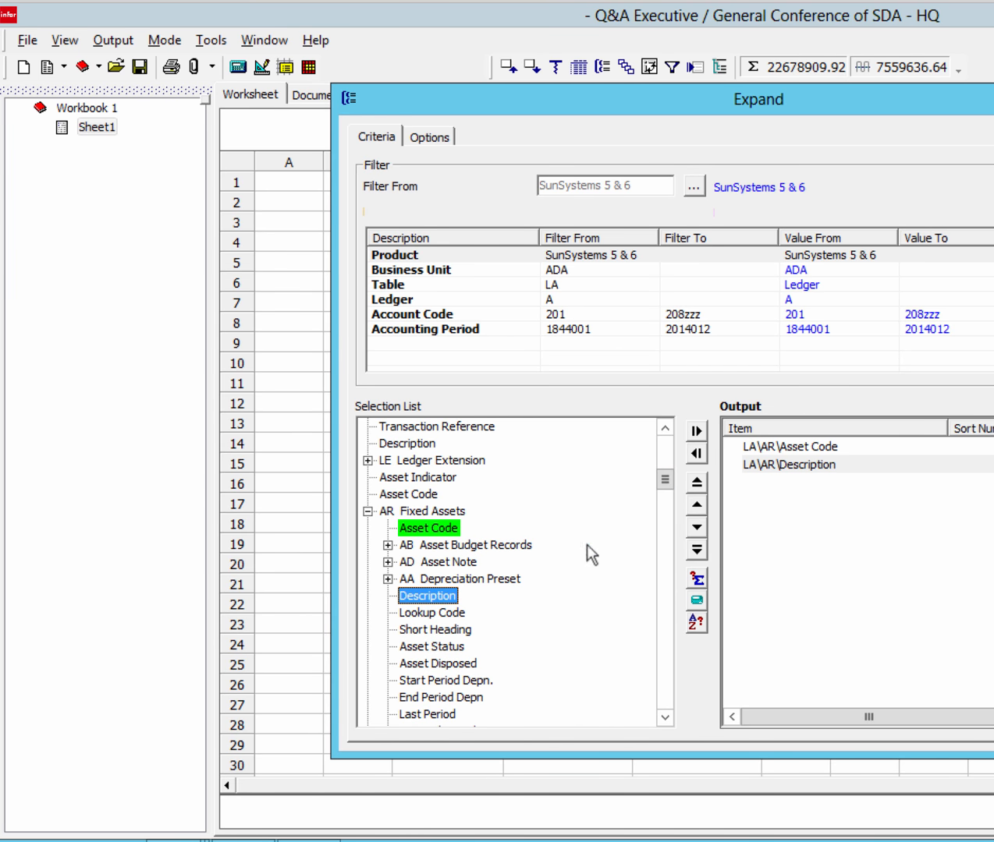
left_click(388, 563)
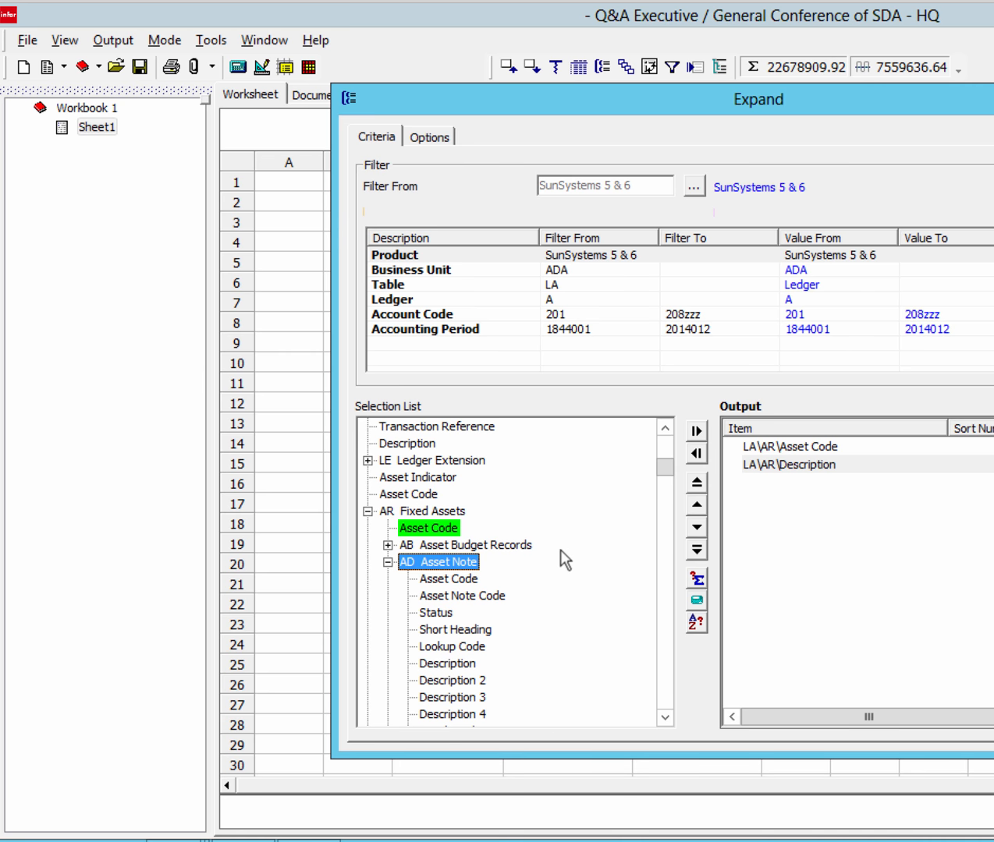
left_click(388, 562)
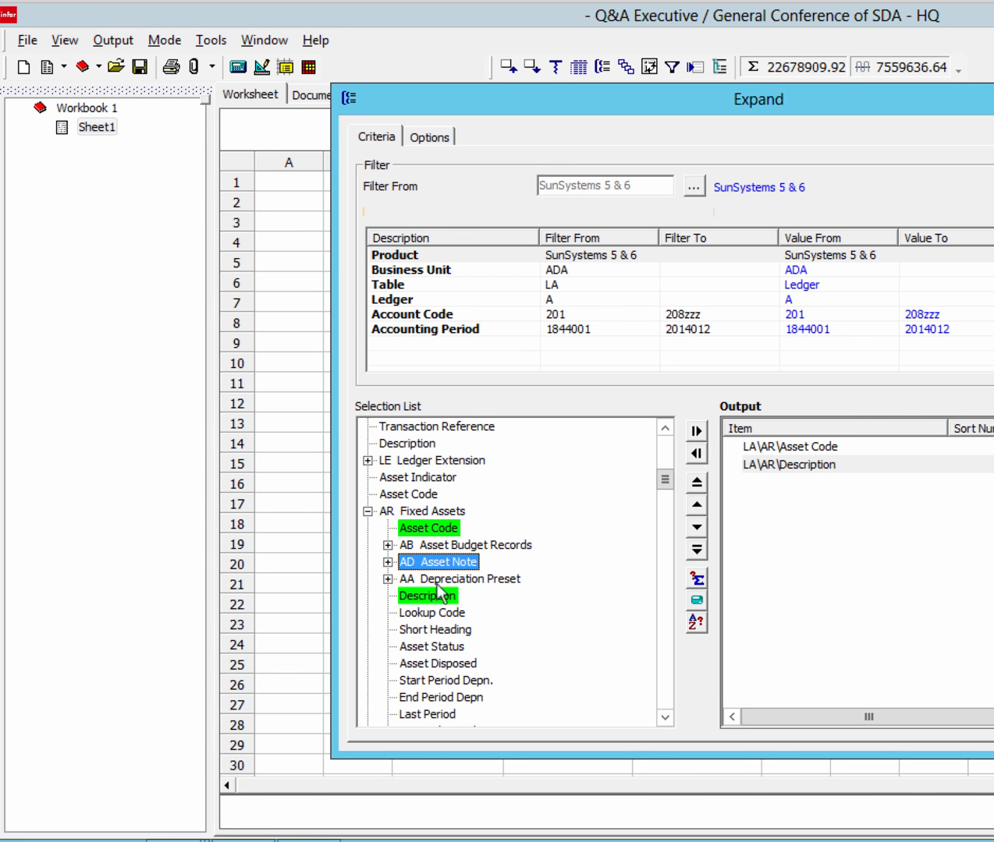
left_click(387, 578)
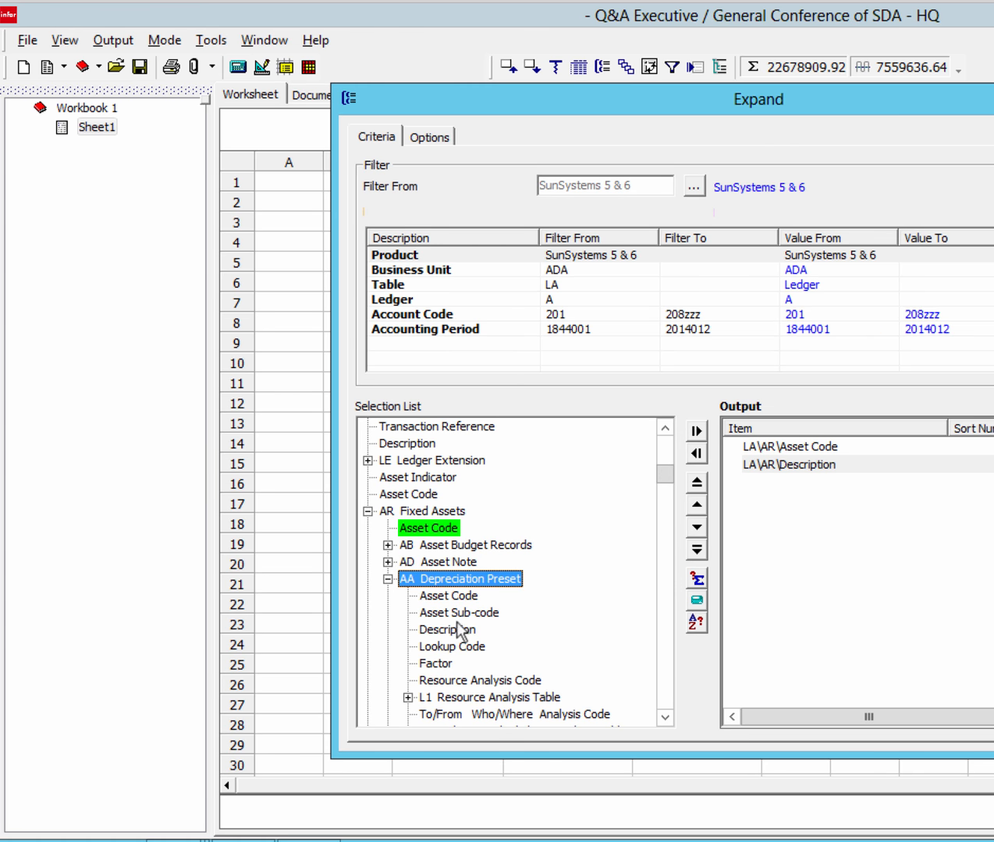
left_click(387, 578)
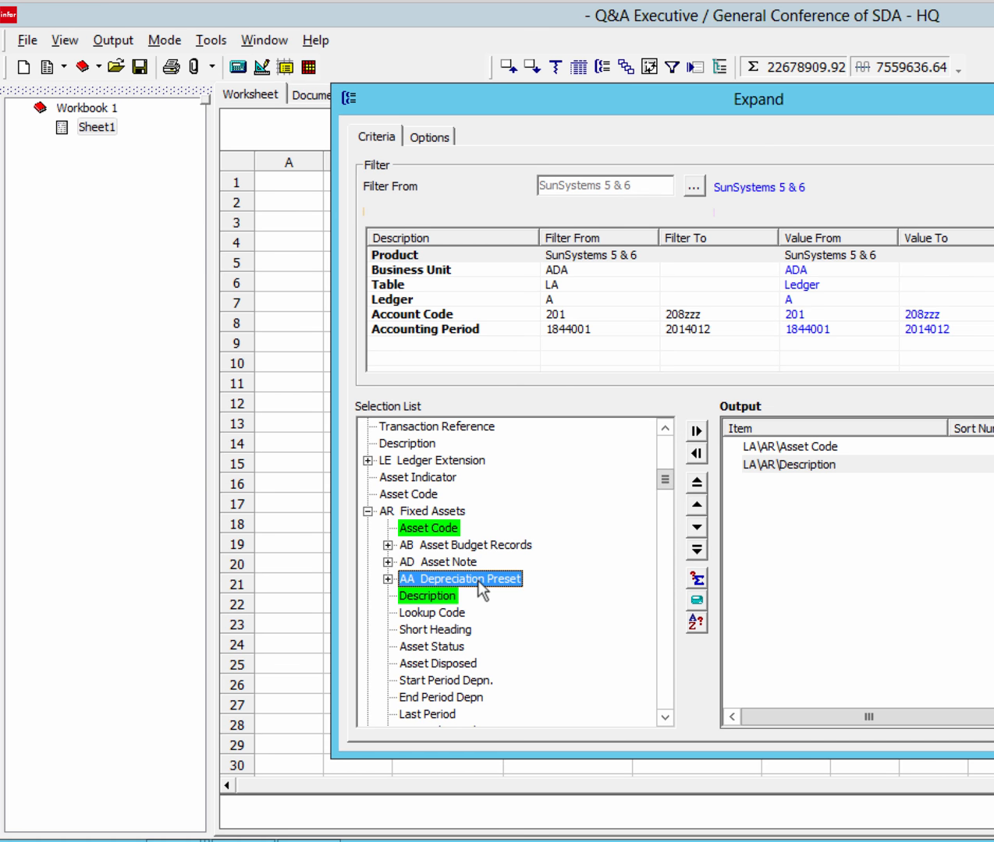
right_click(478, 584)
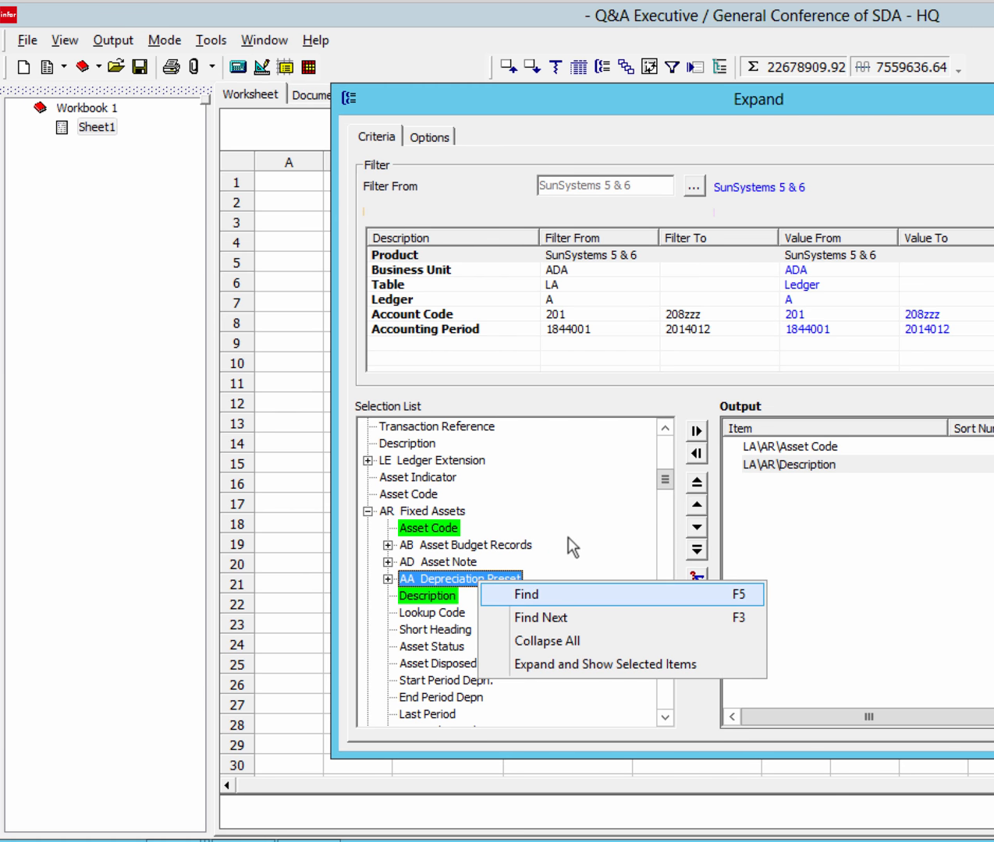
left_click(577, 703)
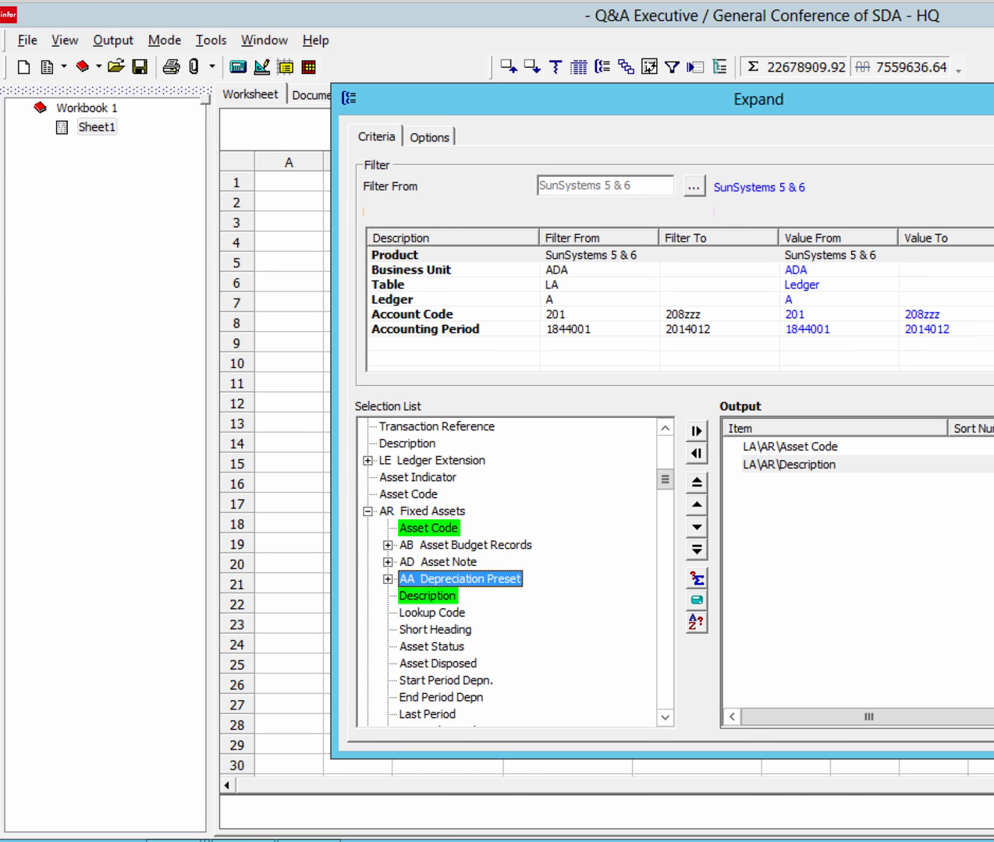
Run the expand by Asset Code and Description and check the first expanded row in D7.
left_click(993, 137)
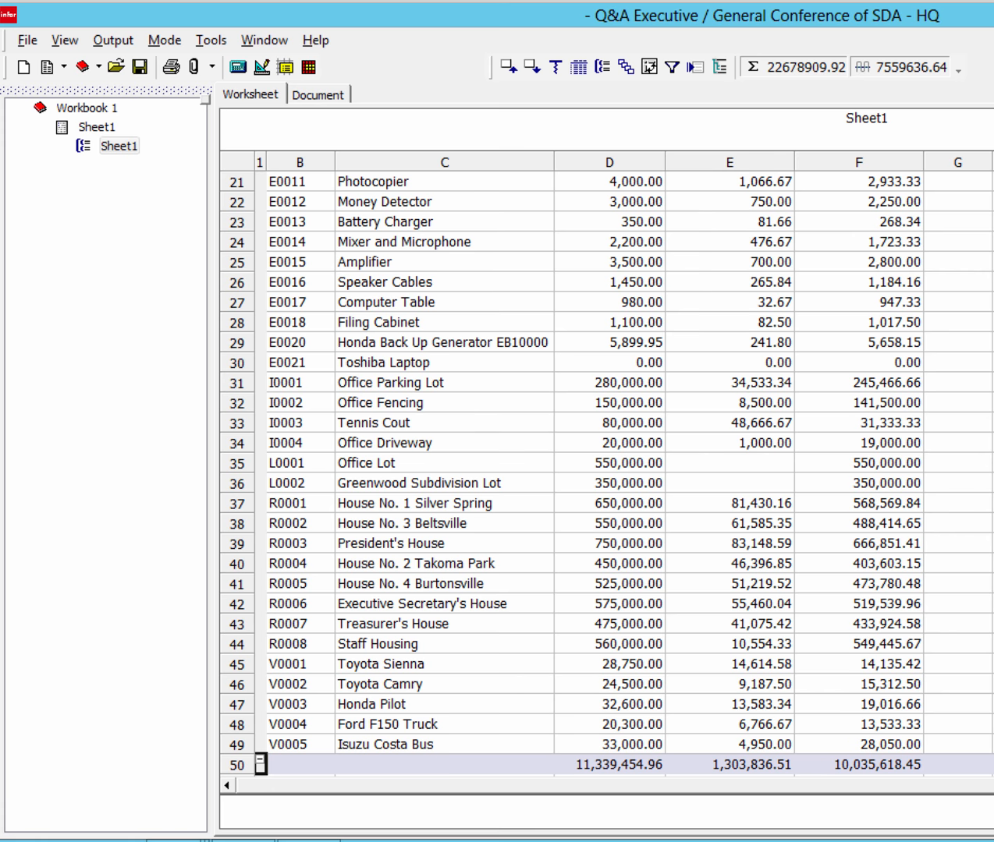
scroll(606, 474, "up", 7)
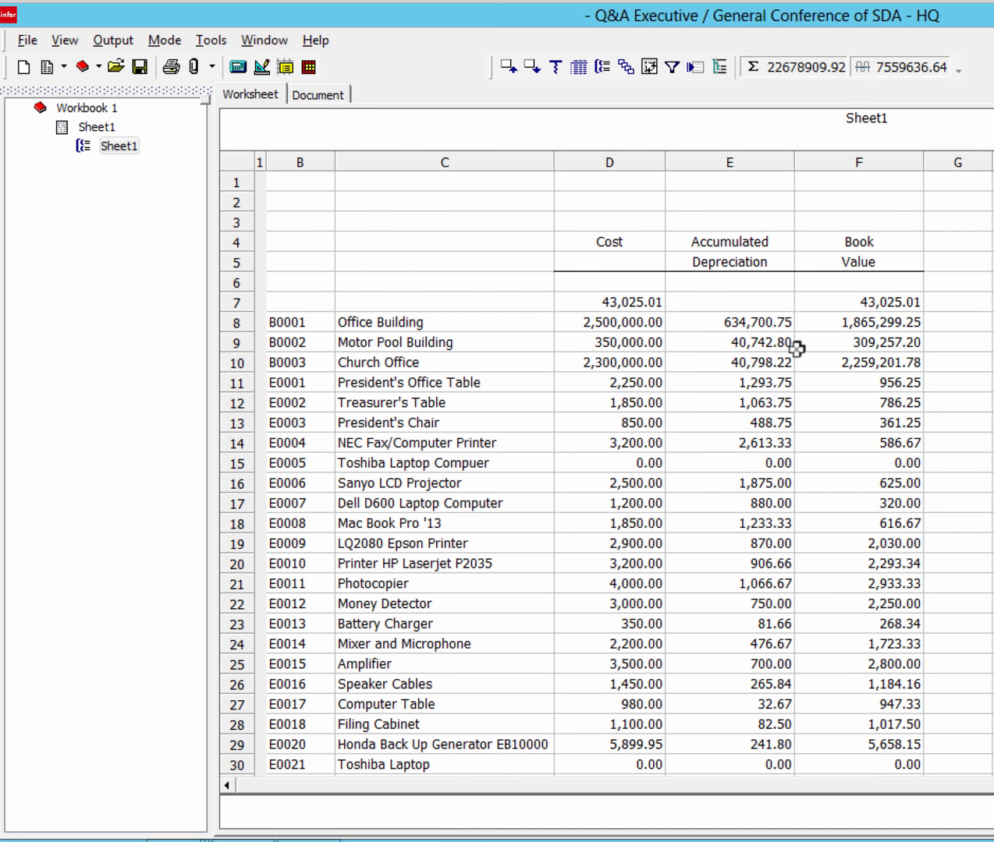
left_click(613, 301)
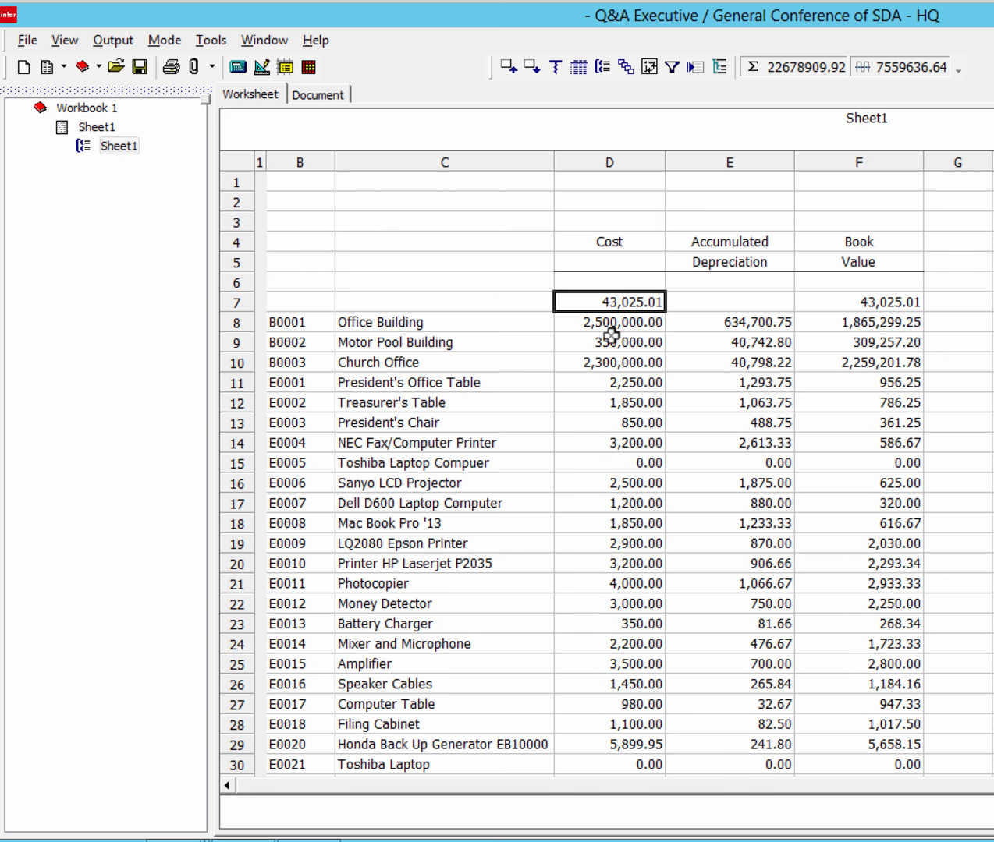
Expand the asset amounts in D8:F49 by Accounting Period and review the period breakdown of each asset.
left_click(611, 323)
left_click_drag(611, 333, 843, 233)
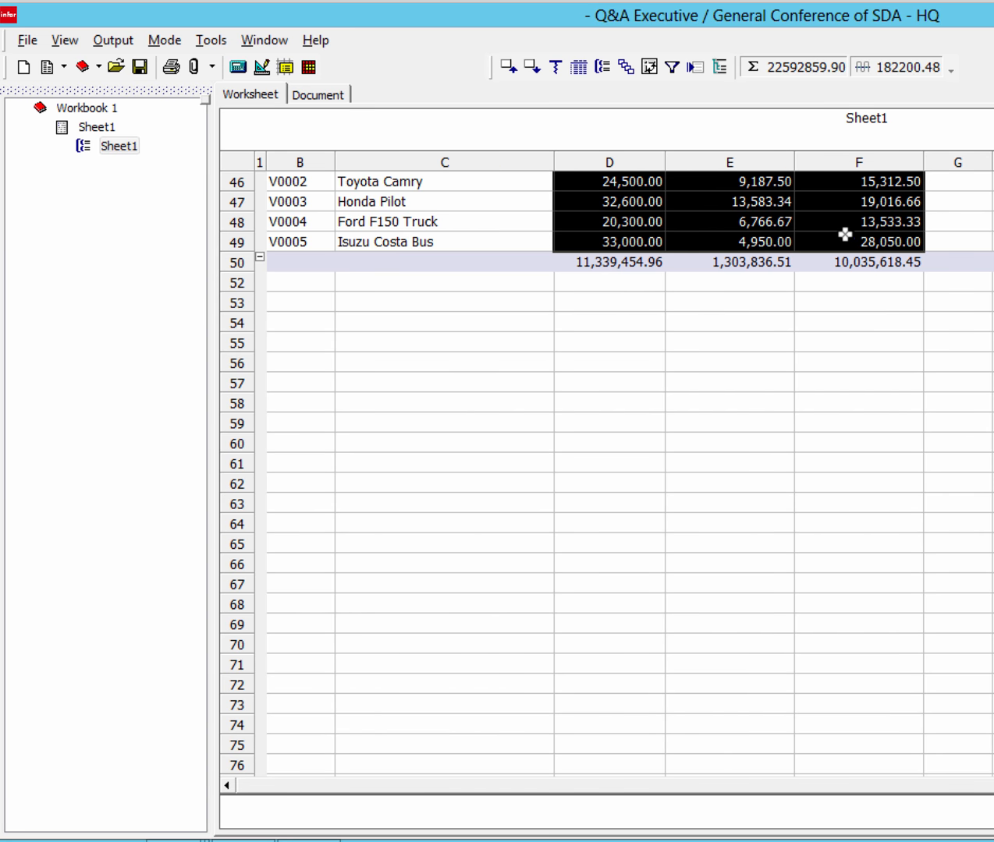
left_click(599, 66)
left_click(615, 87)
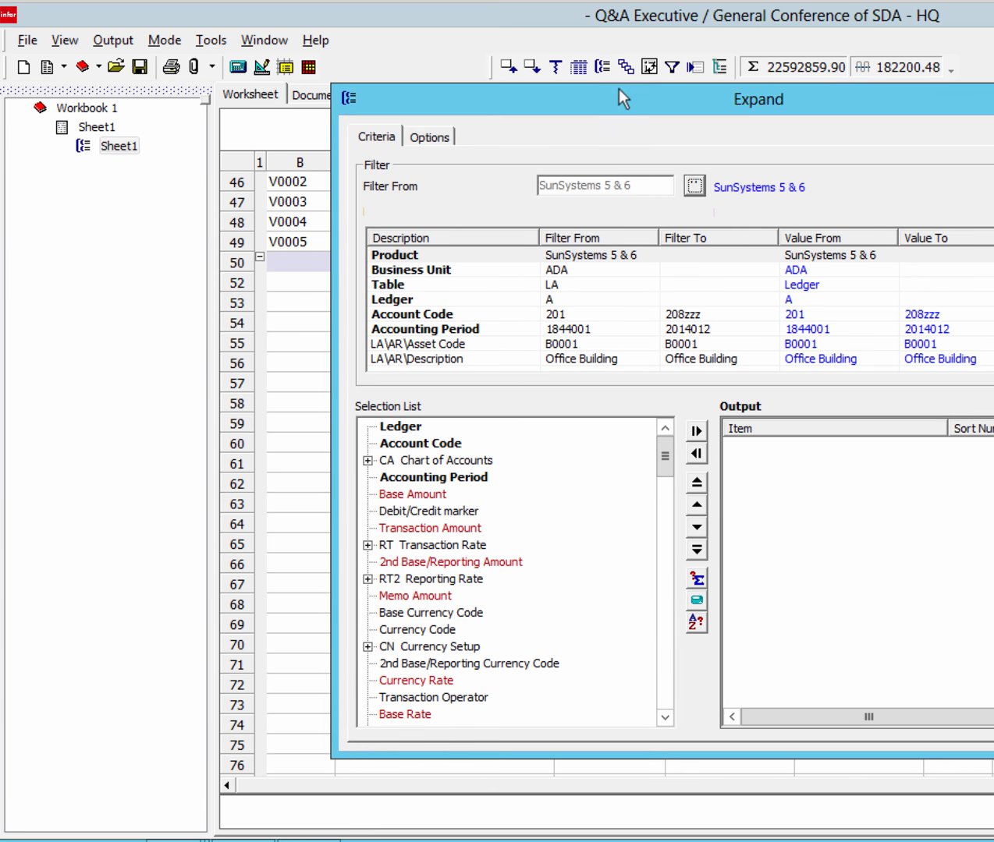
double_click(388, 477)
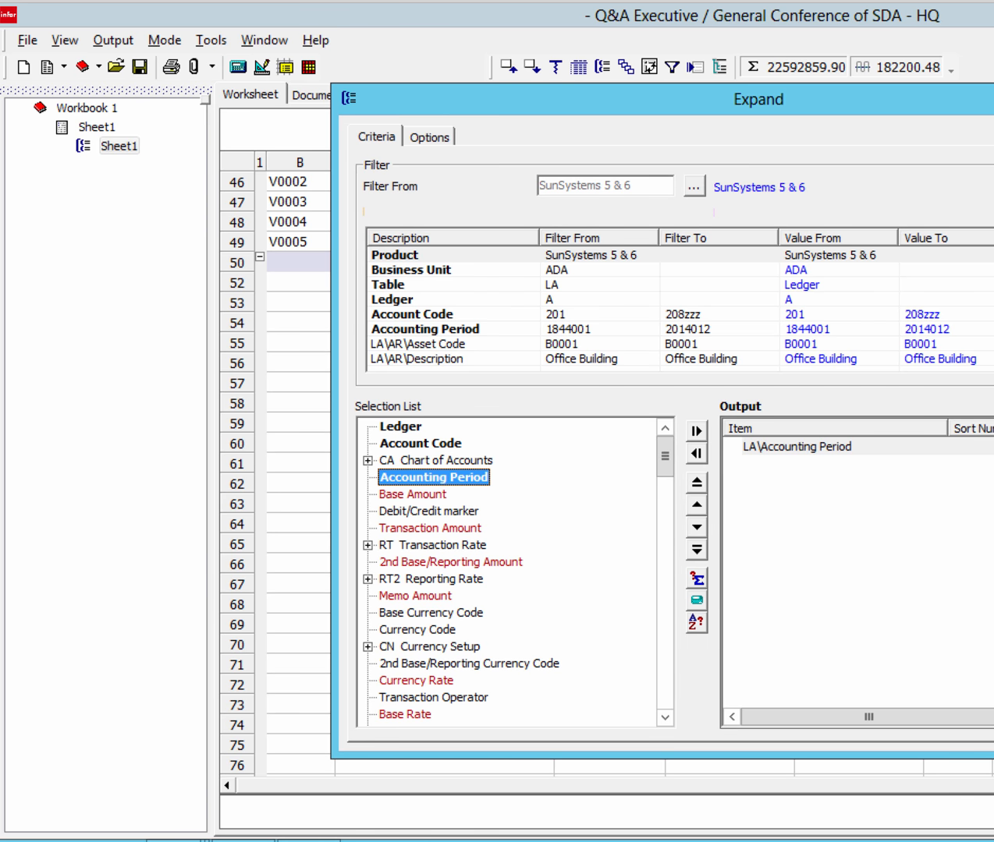
left_click(992, 167)
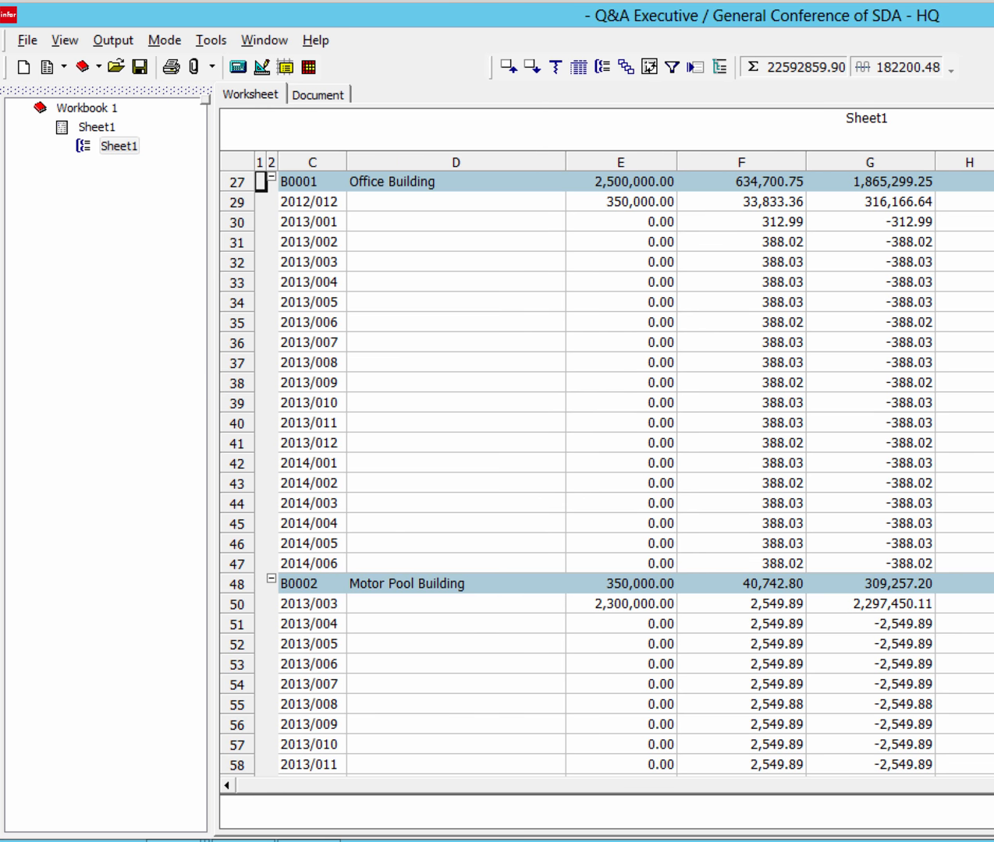
scroll(607, 468, "up", 9)
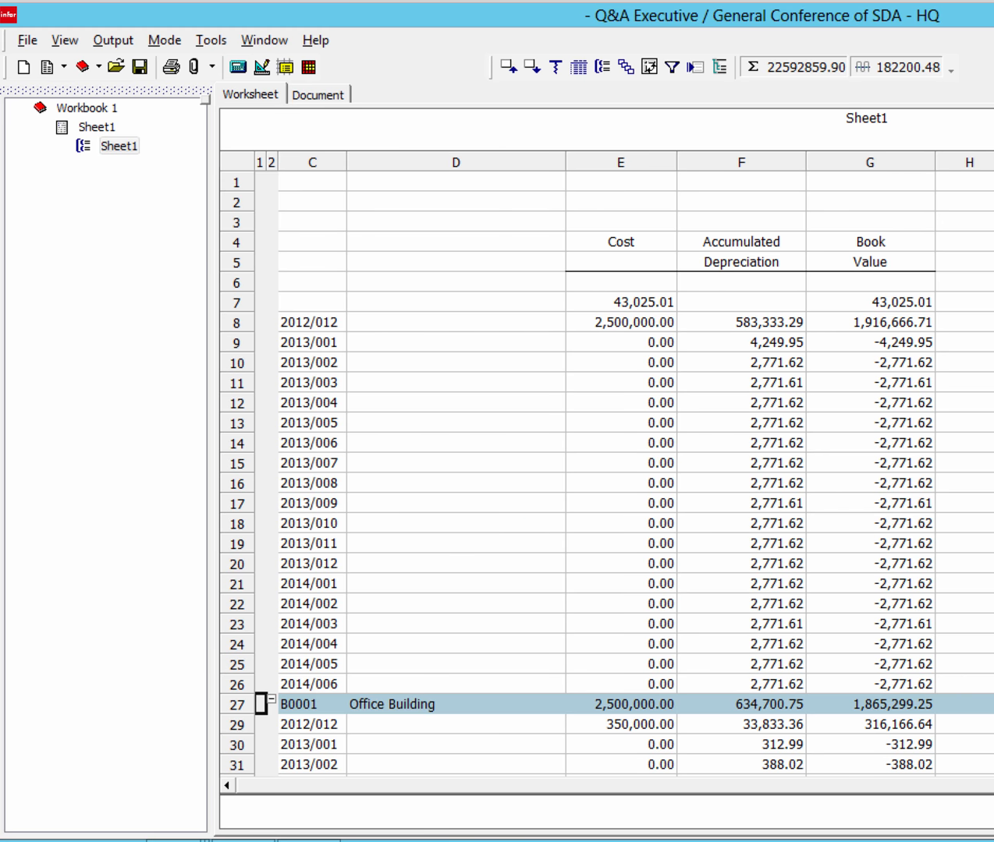
scroll(608, 472, "down", 5)
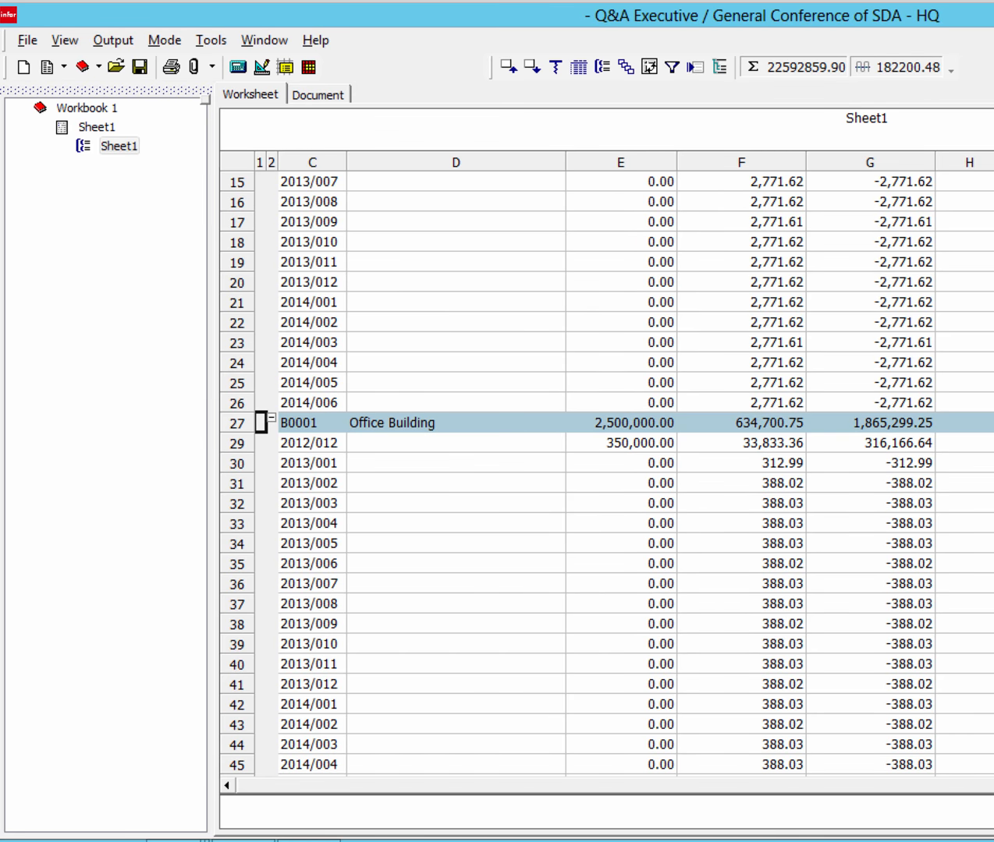
scroll(608, 472, "down", 4)
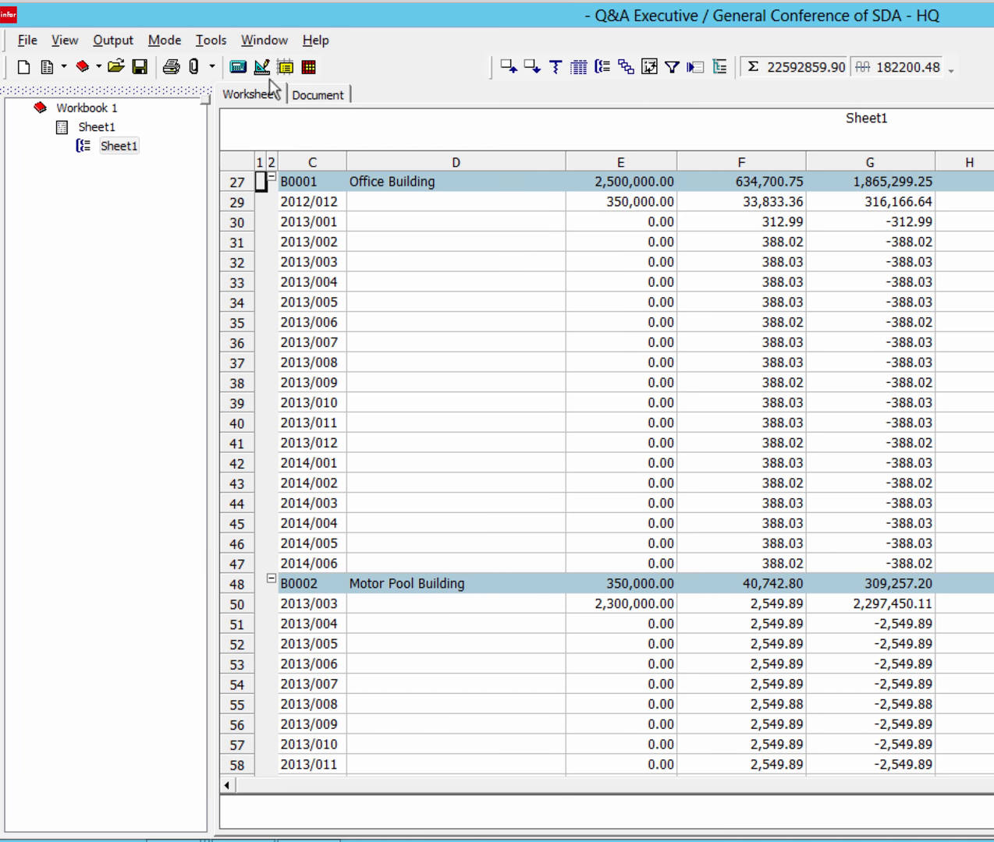
Create a new workbook and set the data type of cell A2 to Summary Report.
left_click(23, 67)
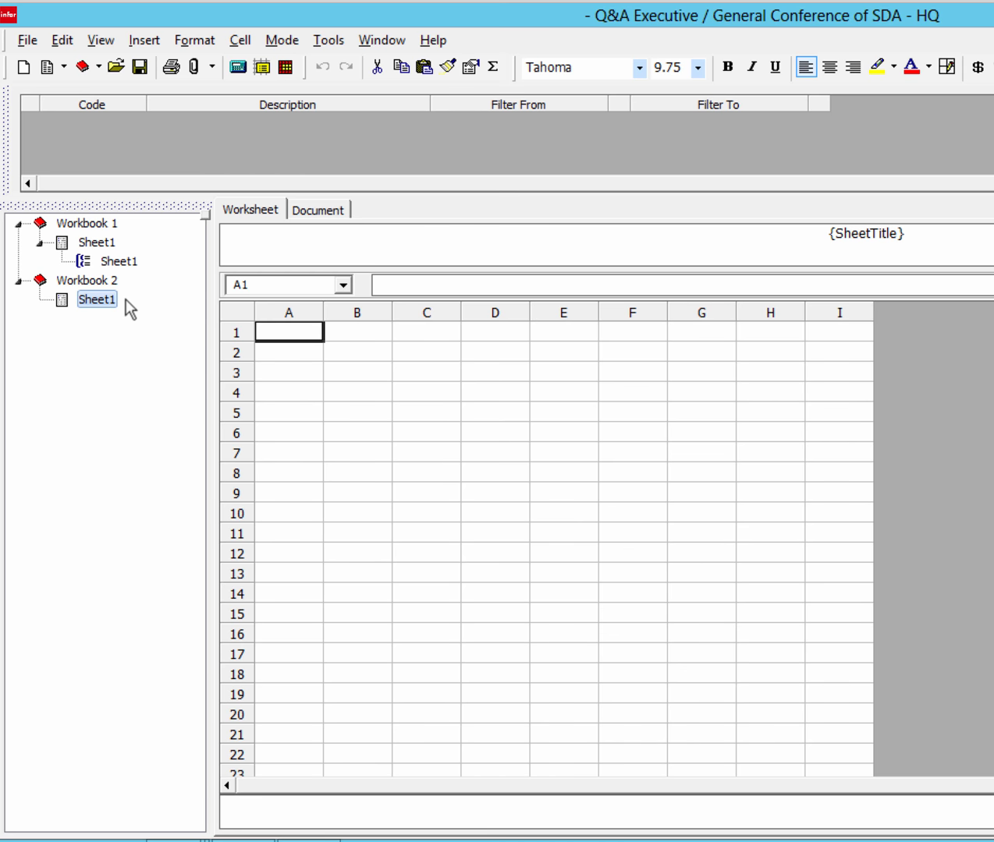
left_click(299, 357)
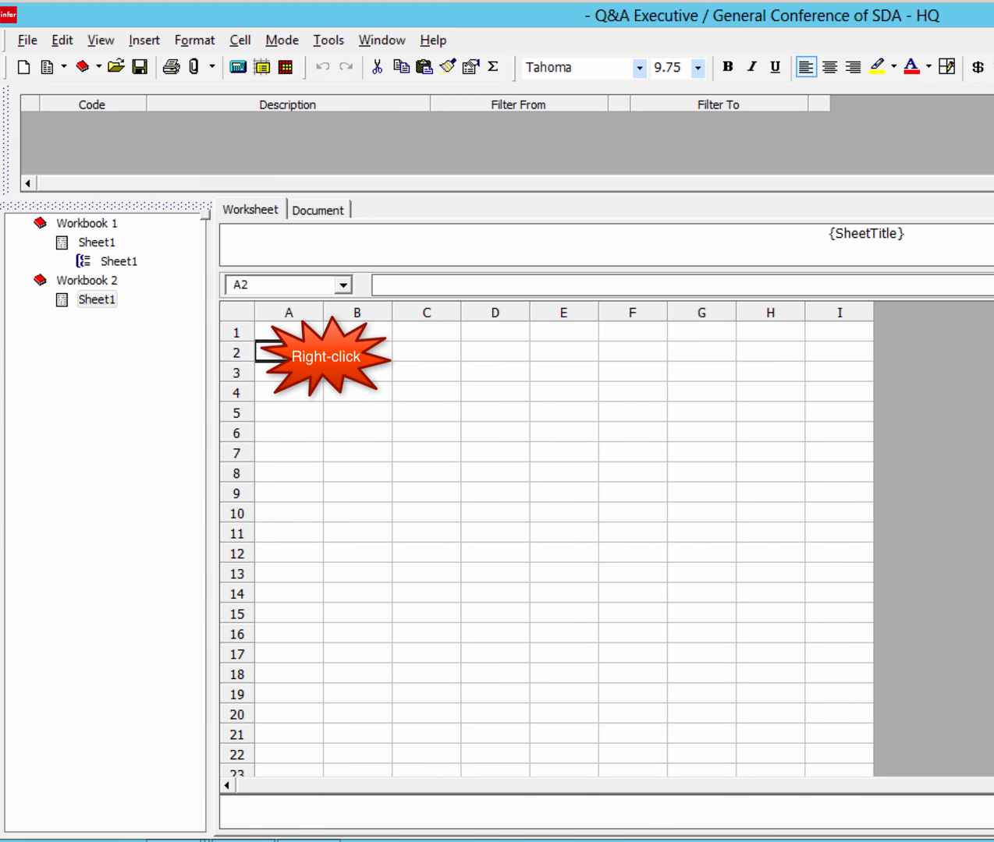
right_click(286, 350)
left_click(337, 367)
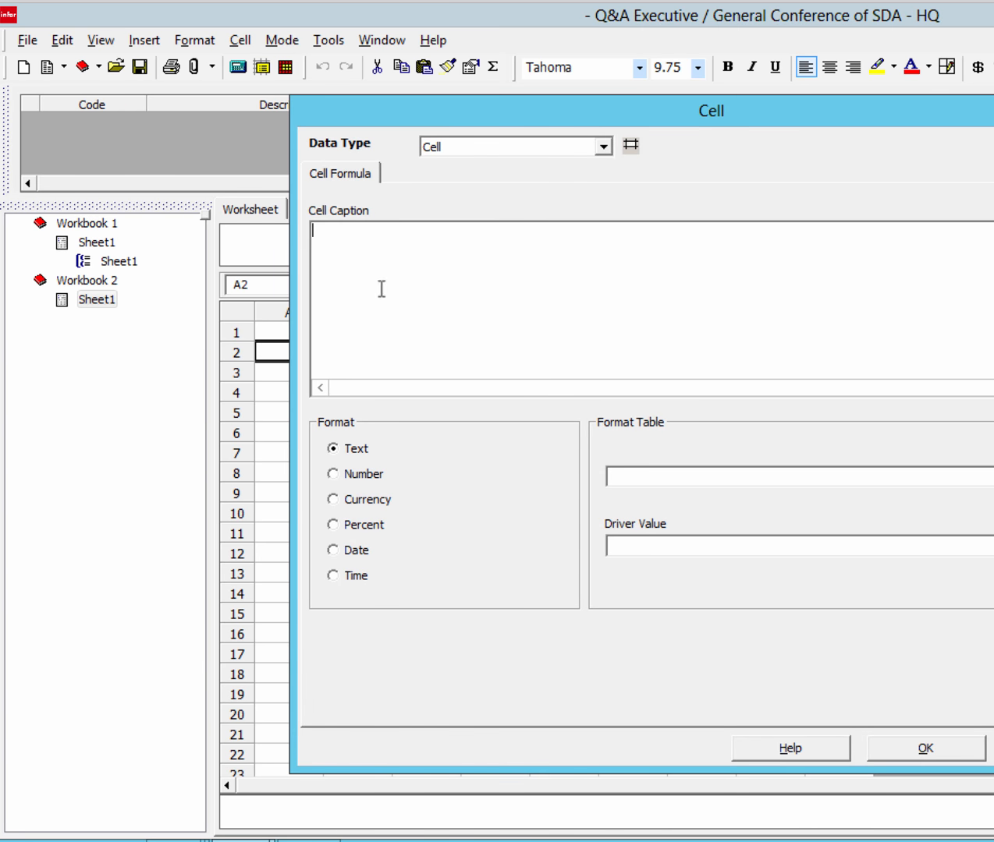
left_click(599, 148)
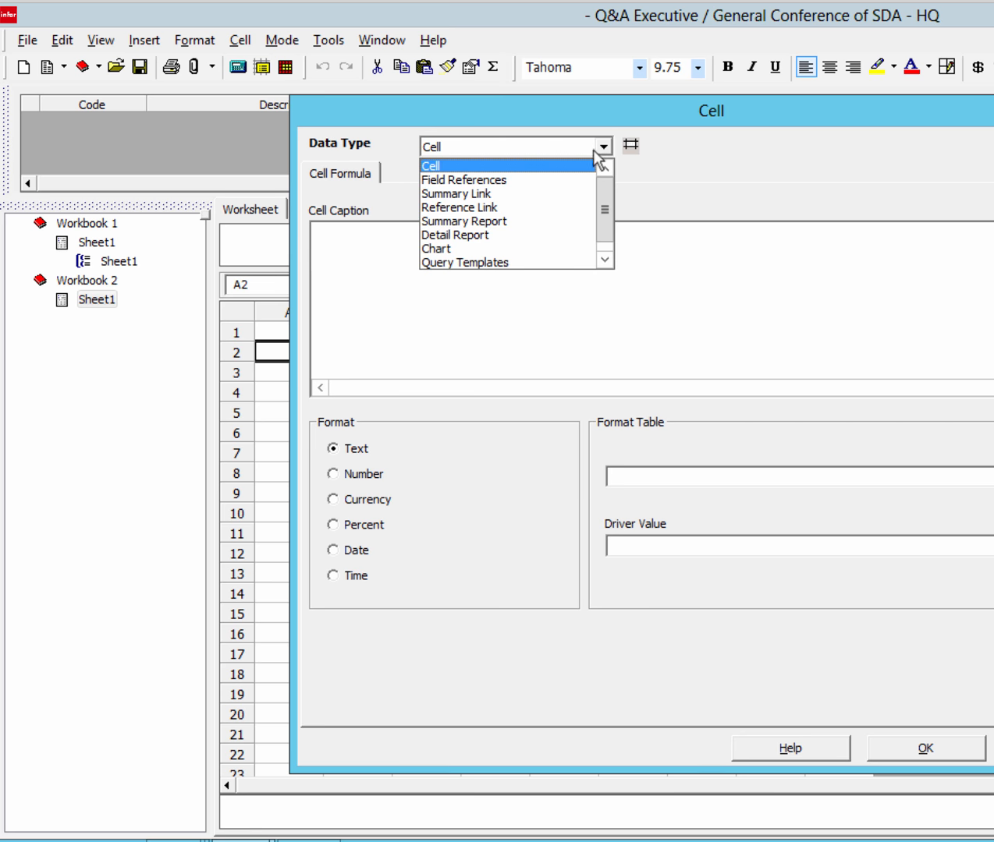
left_click(524, 221)
Choose LA / Ledger as the table for the summary report.
left_click(534, 313)
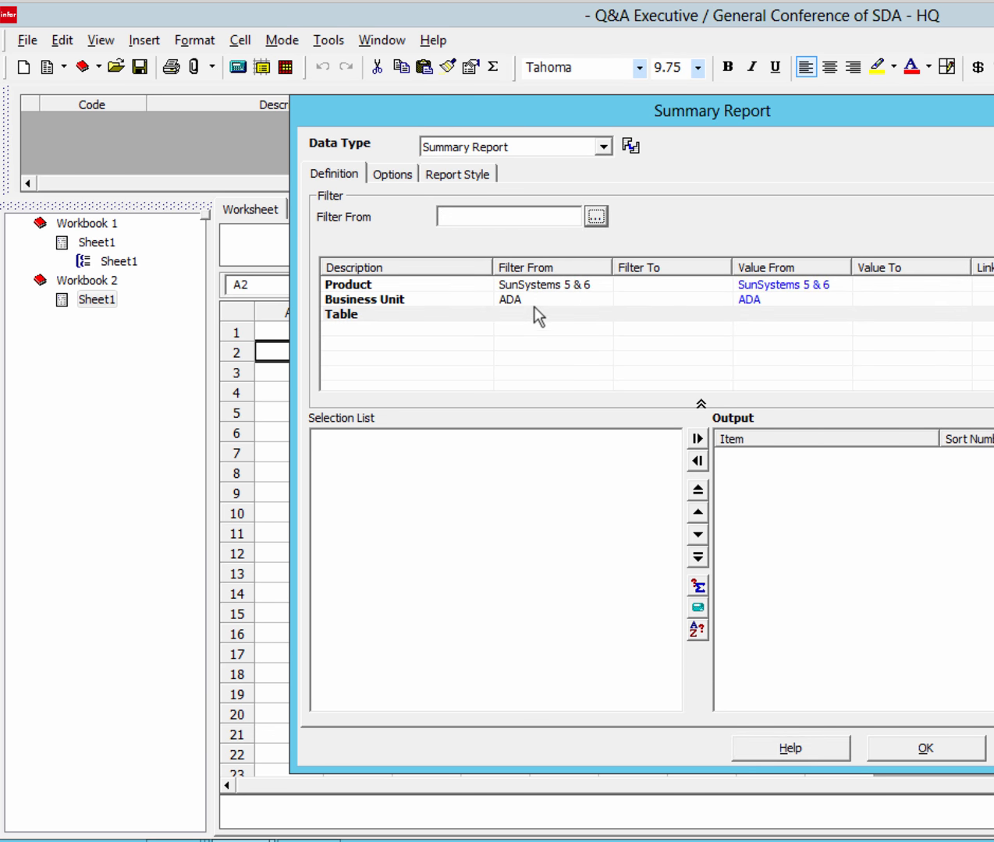
left_click(594, 217)
double_click(471, 248)
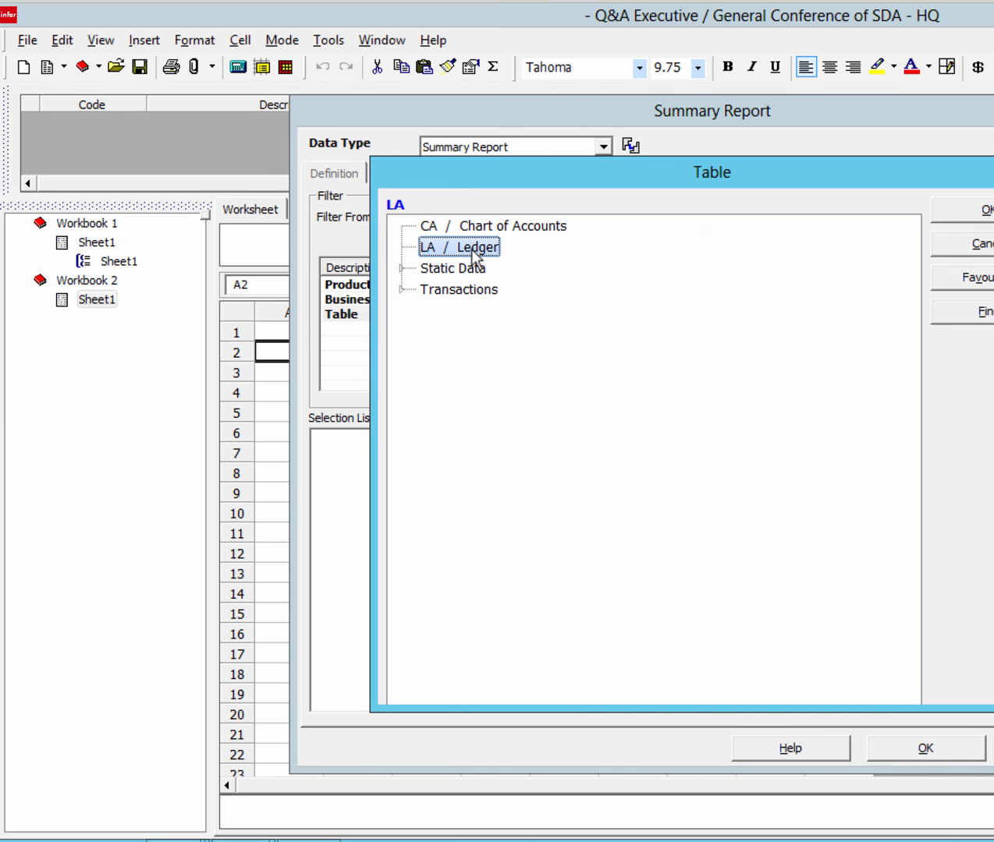
Filter the Account Code from 201 to 208zzz and check the range in the account code list.
left_click(558, 346)
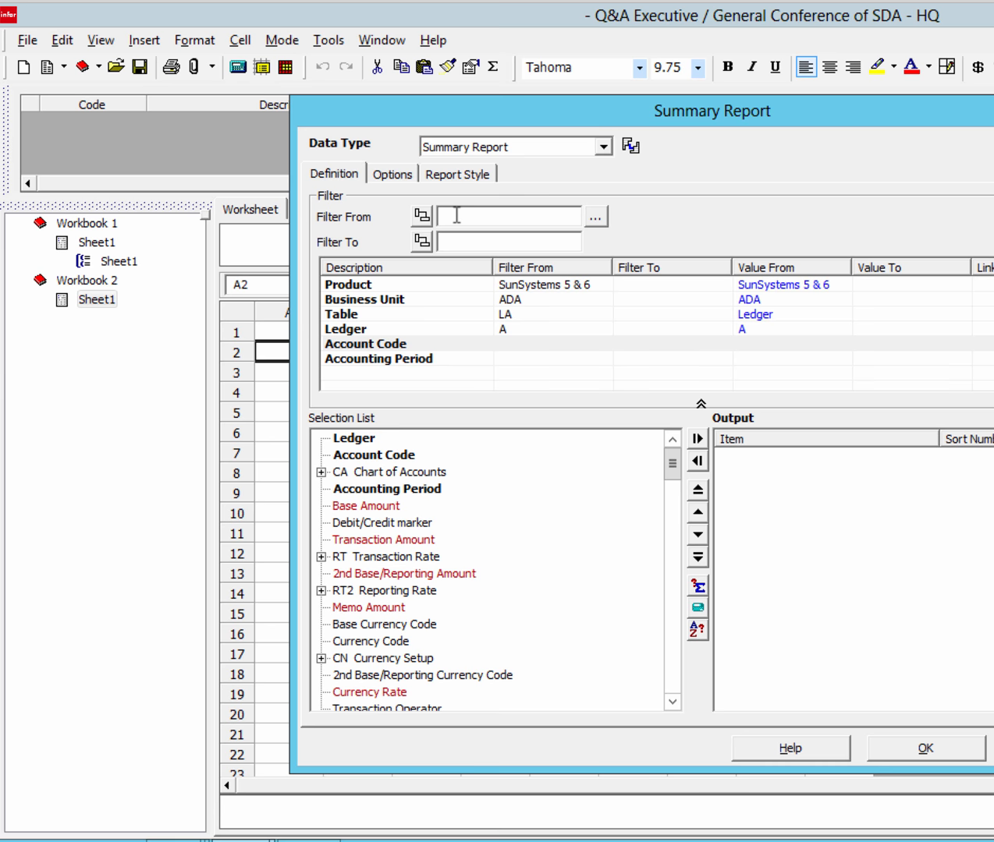
type("200")
key("BackSpace")
type("1")
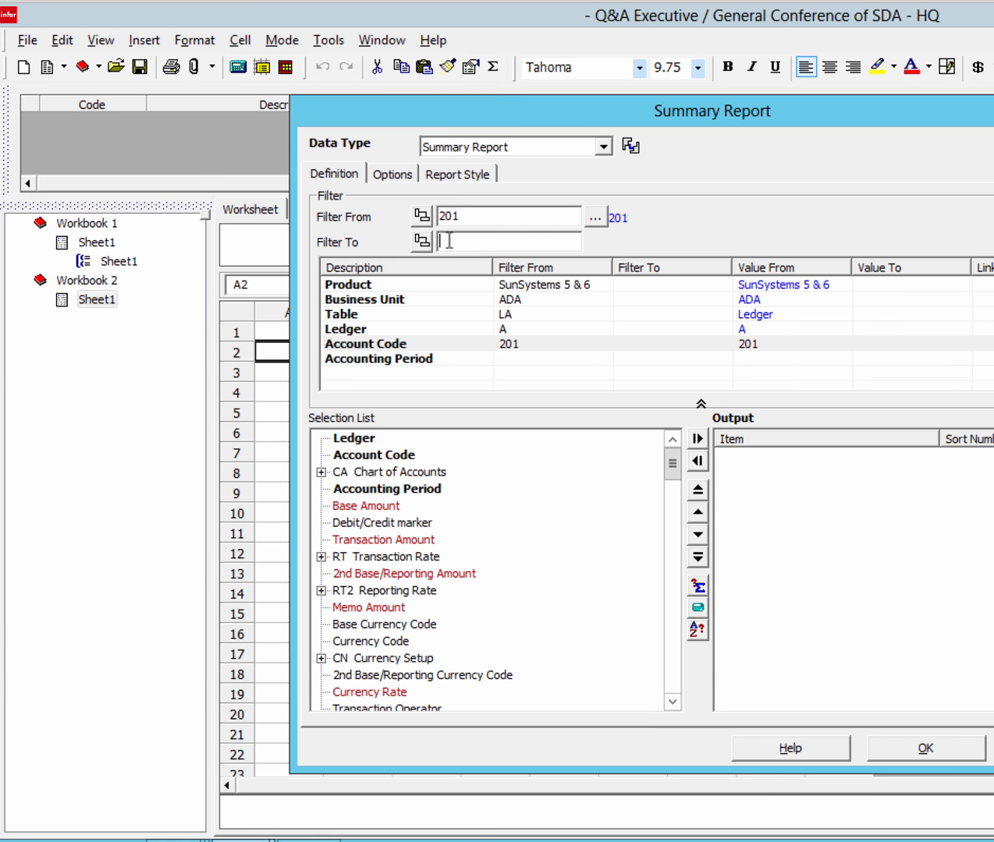
type("208zzz")
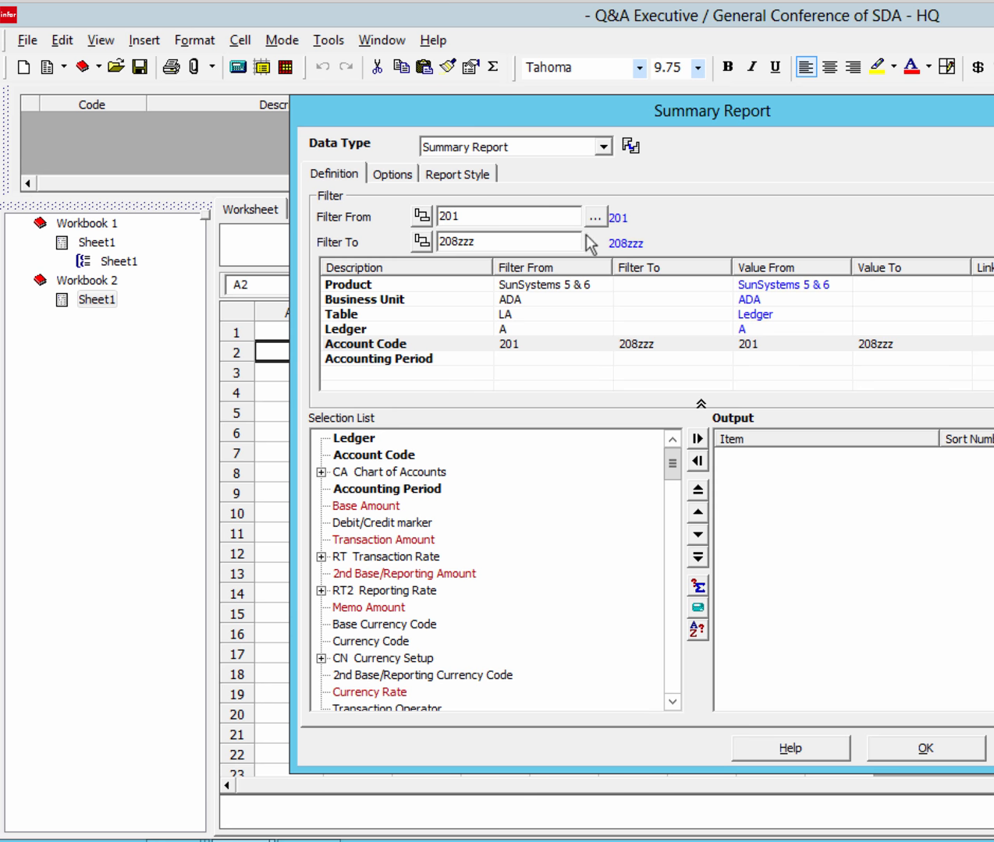
left_click(595, 218)
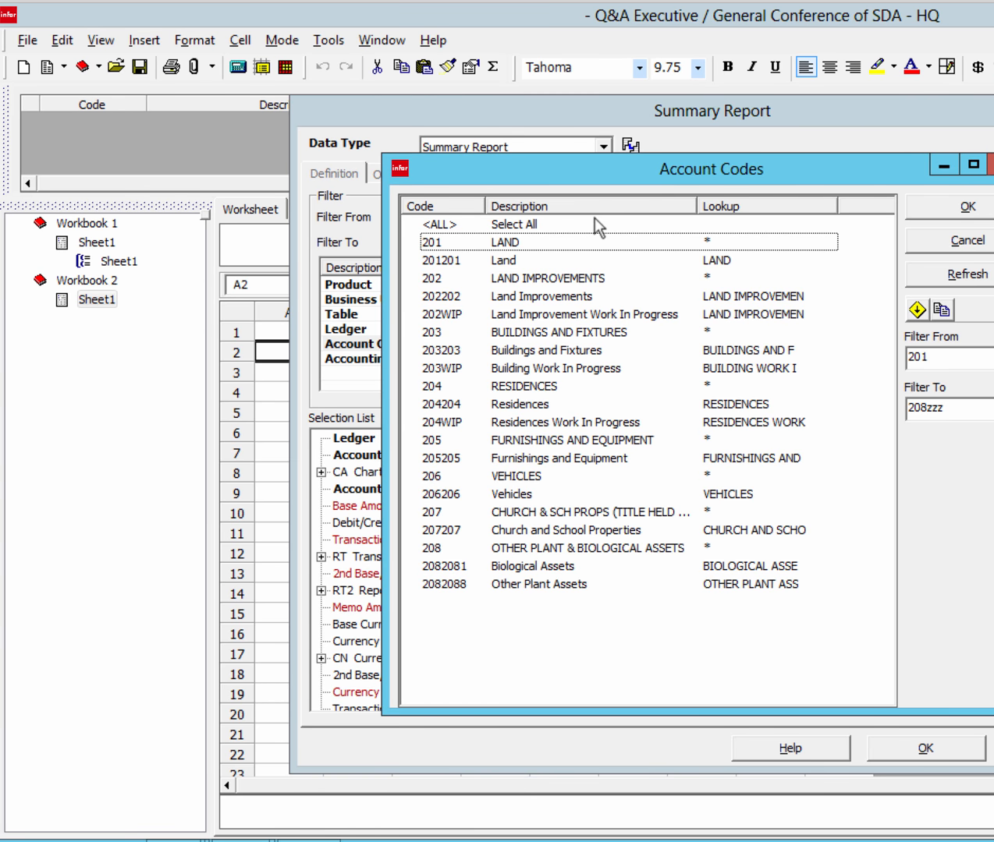
left_click(955, 207)
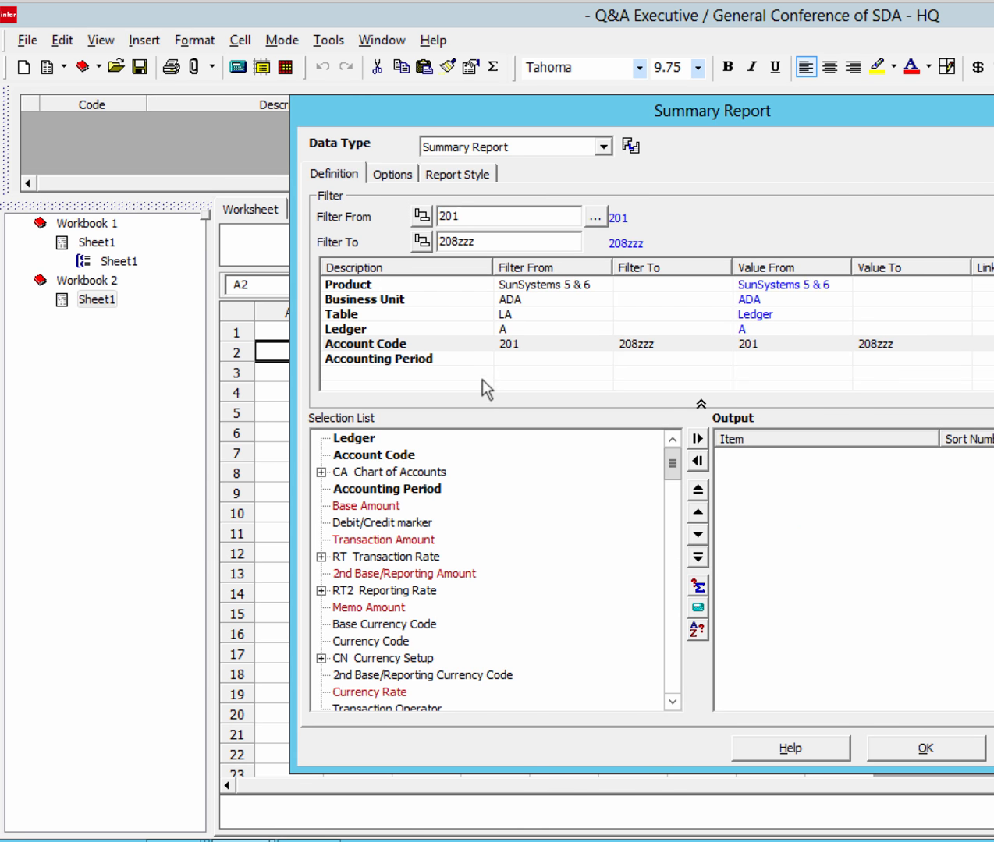
Filter the Accounting Period from 1844001 to 2014012.
left_click(472, 358)
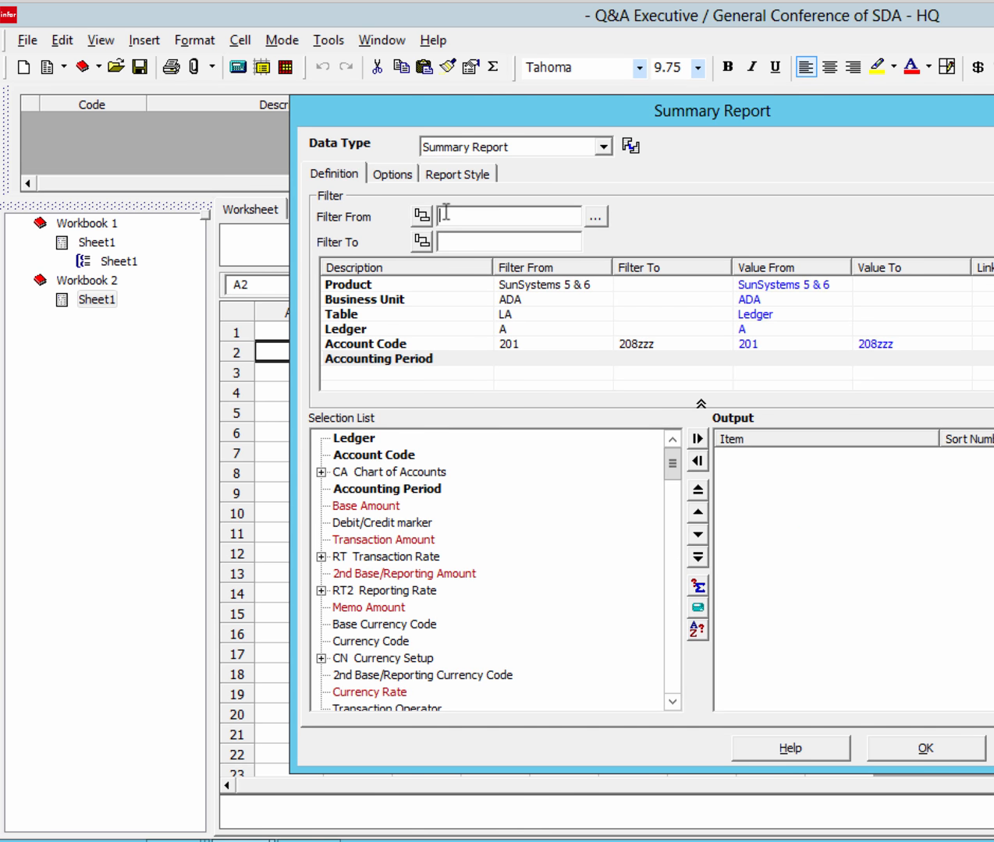
type("1844001")
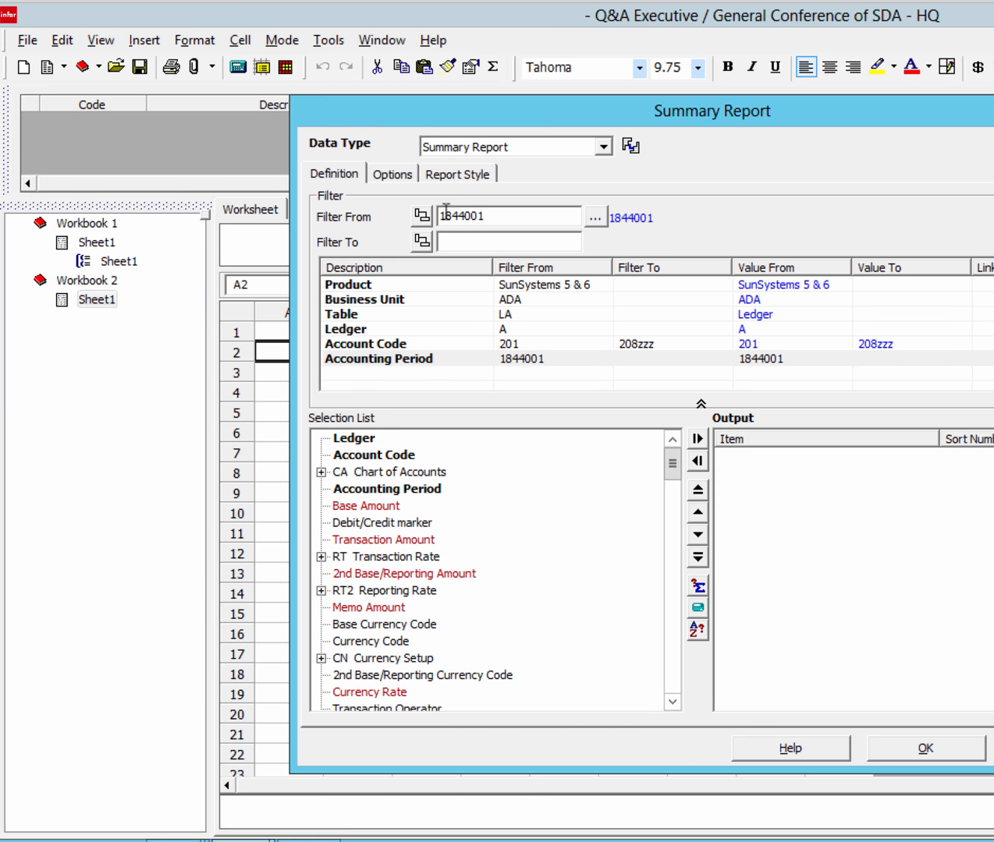
type("201")
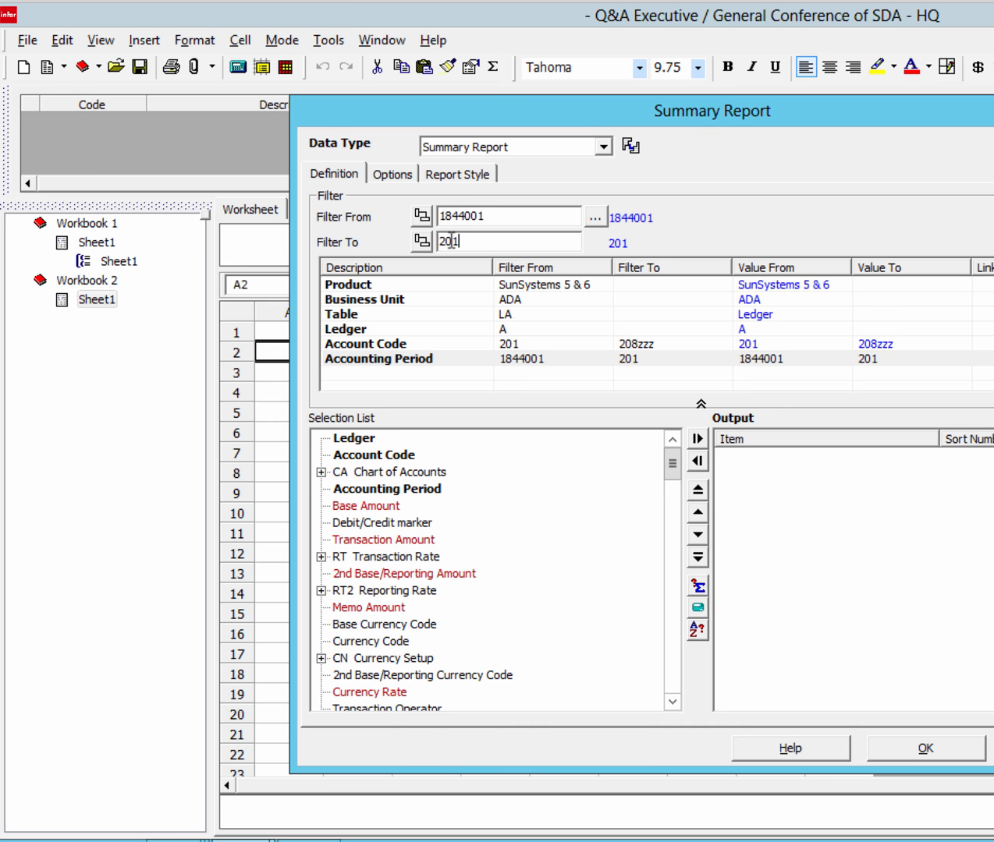
type("4012")
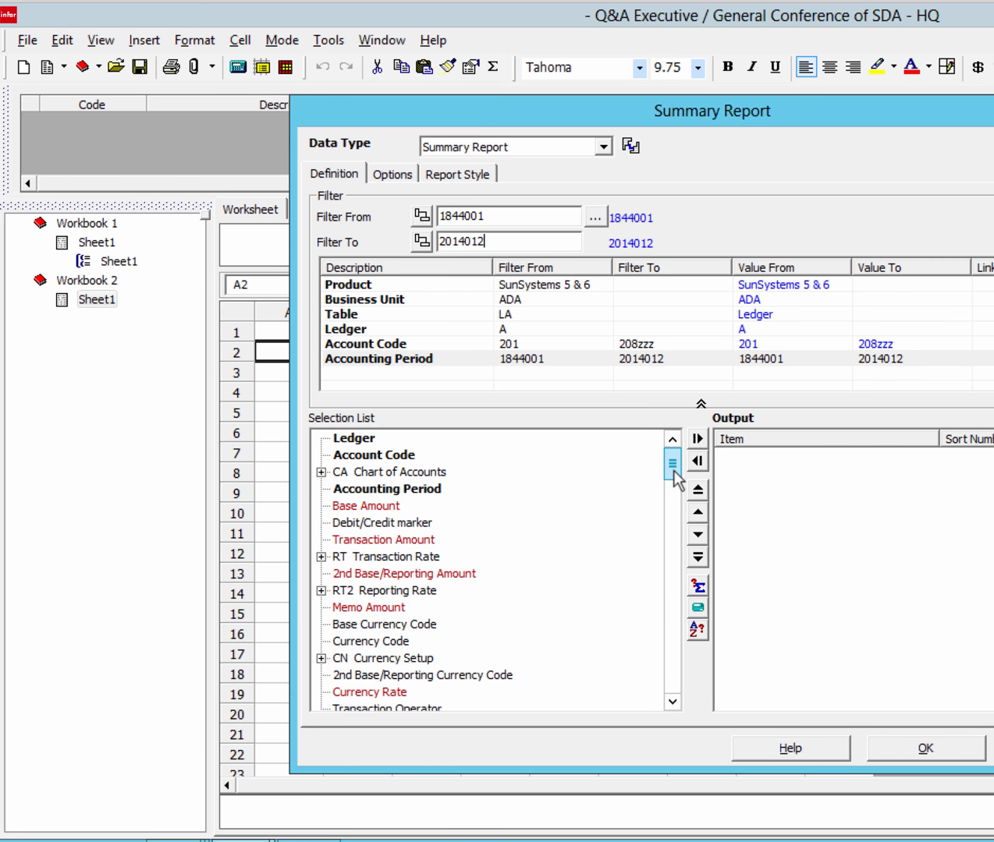
Add the Asset Code and Description of the AR Fixed Assets group to the summary report output.
left_click_drag(675, 477, 675, 524)
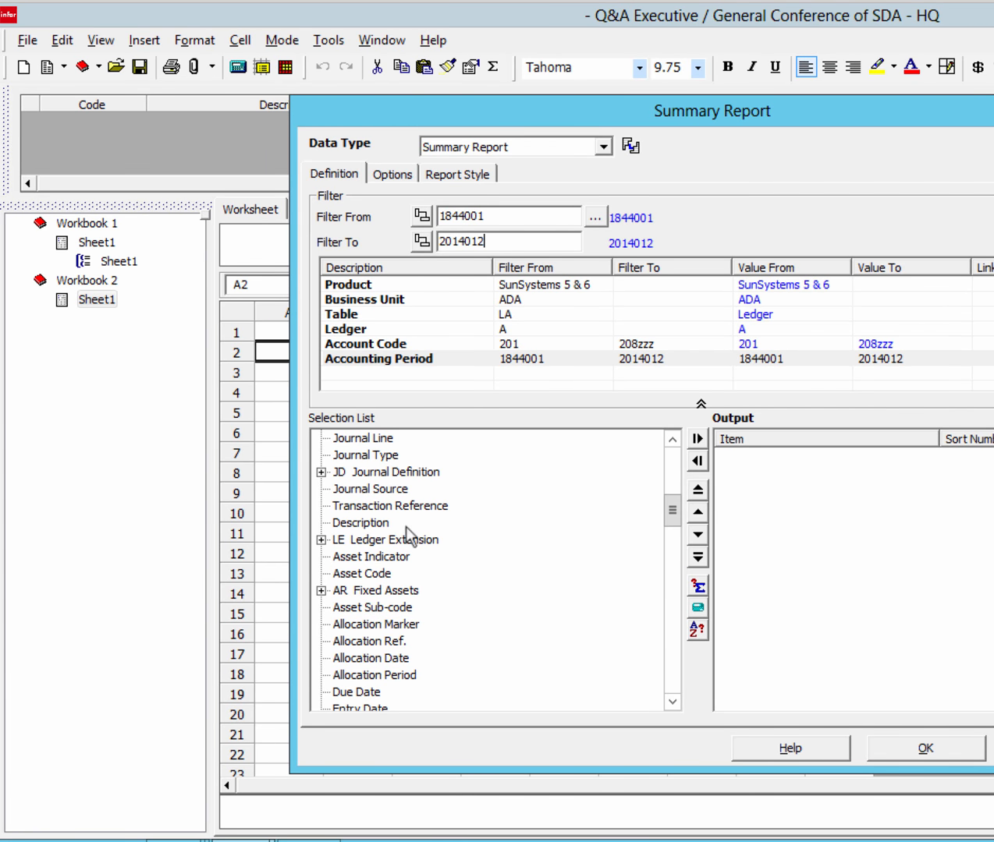
left_click(321, 590)
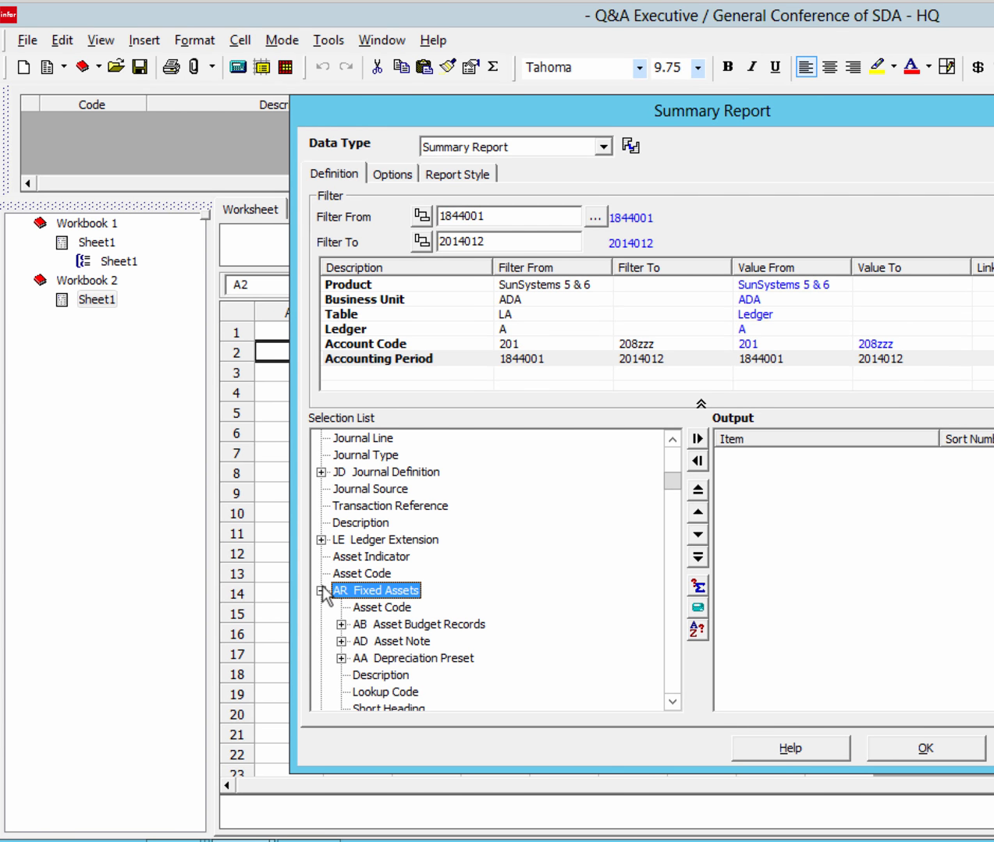
double_click(362, 599)
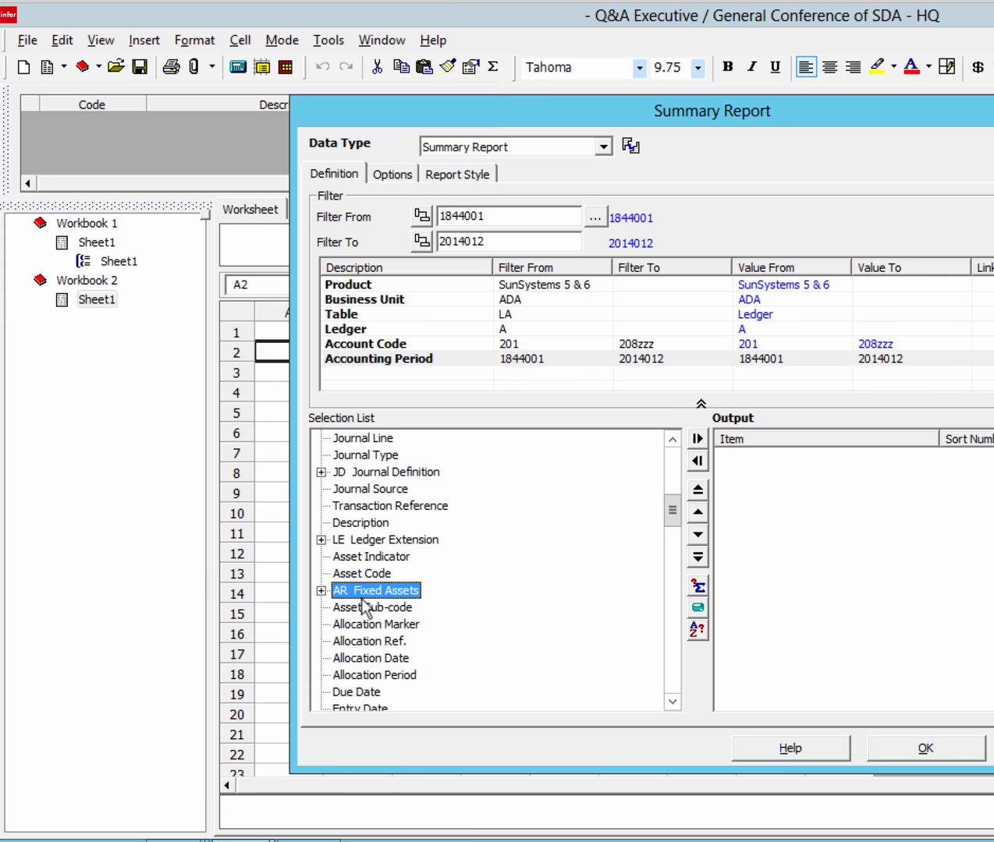
left_click(320, 591)
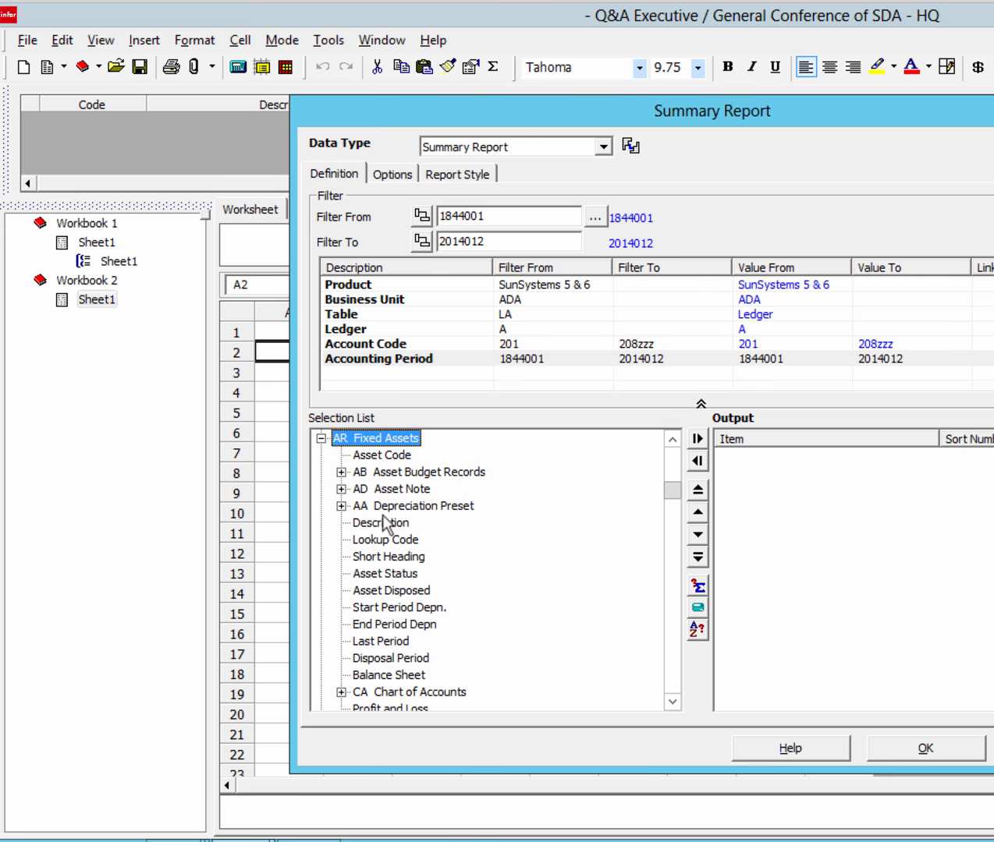
double_click(372, 458)
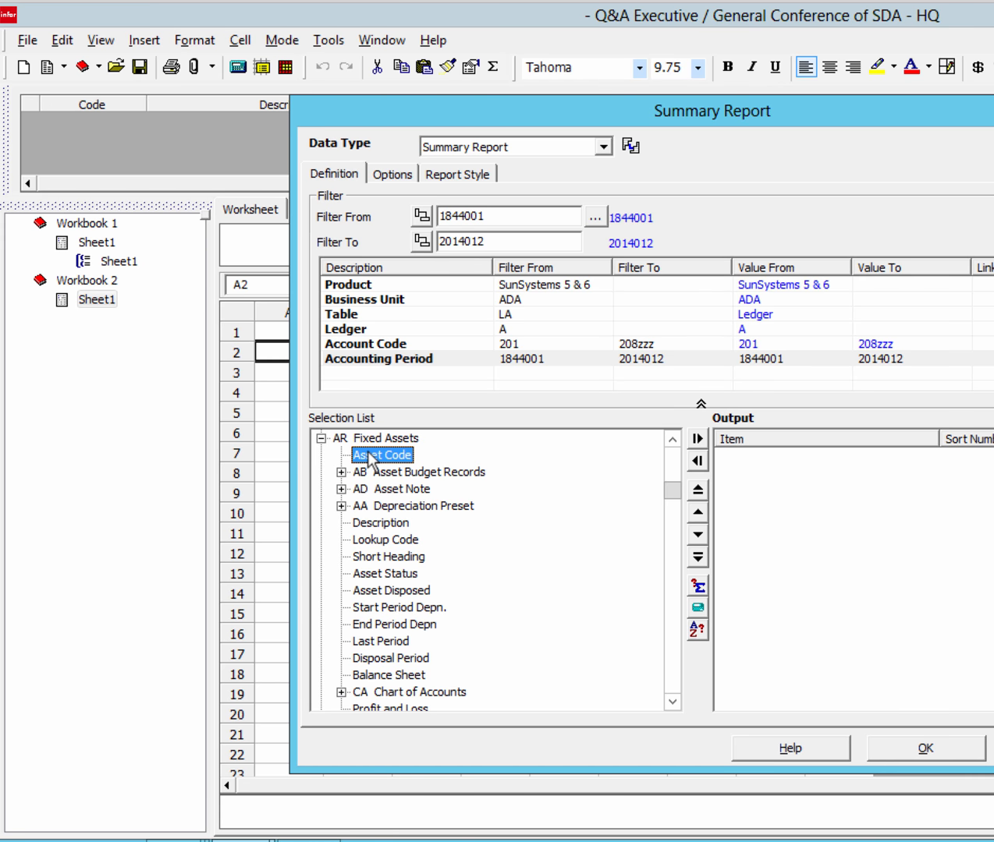
double_click(377, 525)
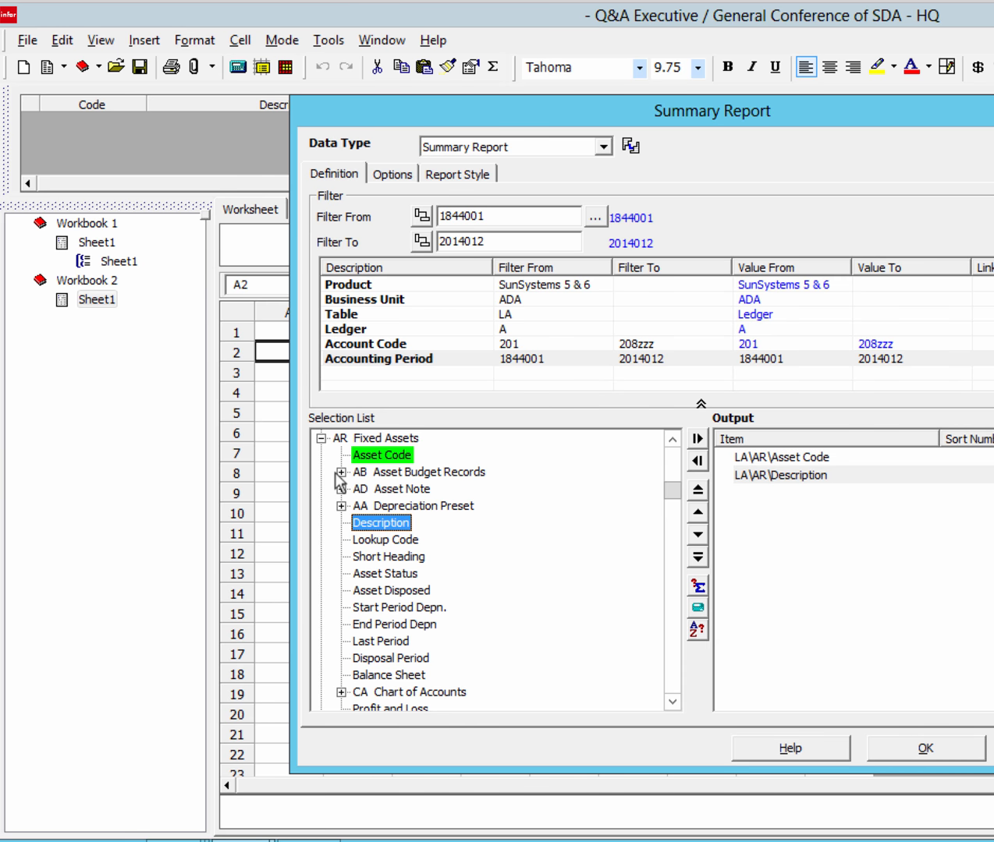
Add the Resource, Fund, Function and Restriction Analysis Codes of the AA Depreciation Preset group to the report output.
double_click(357, 505)
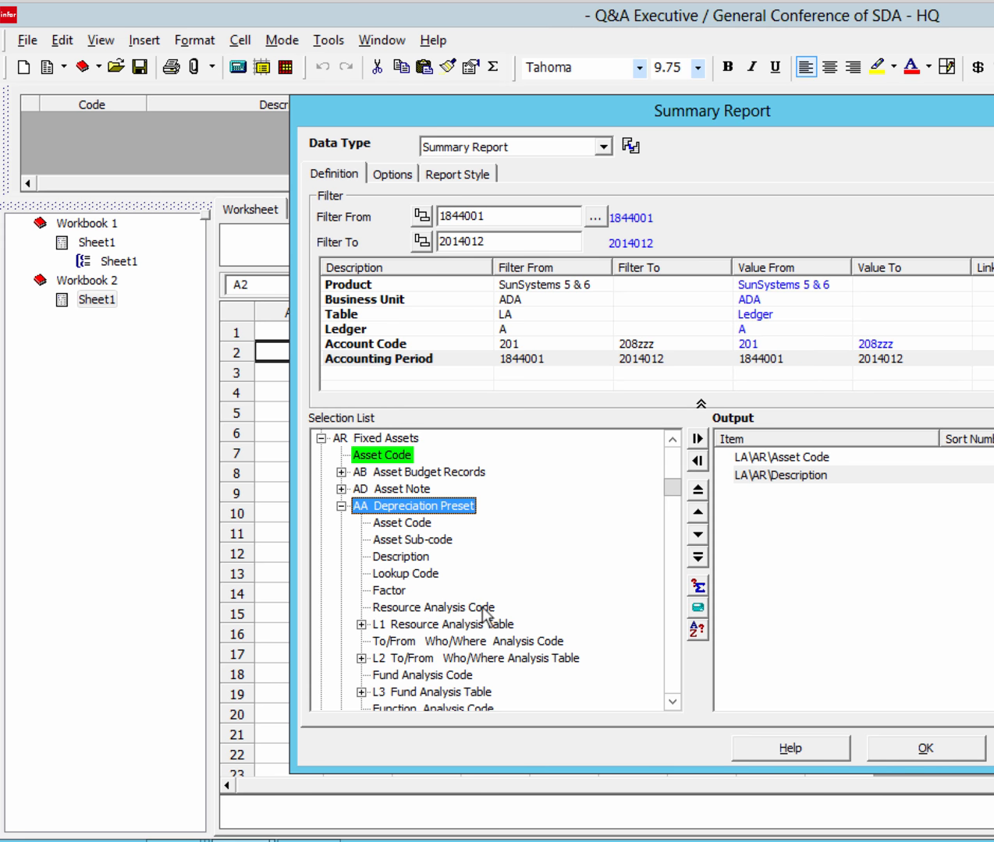
left_click(400, 628)
double_click(381, 615)
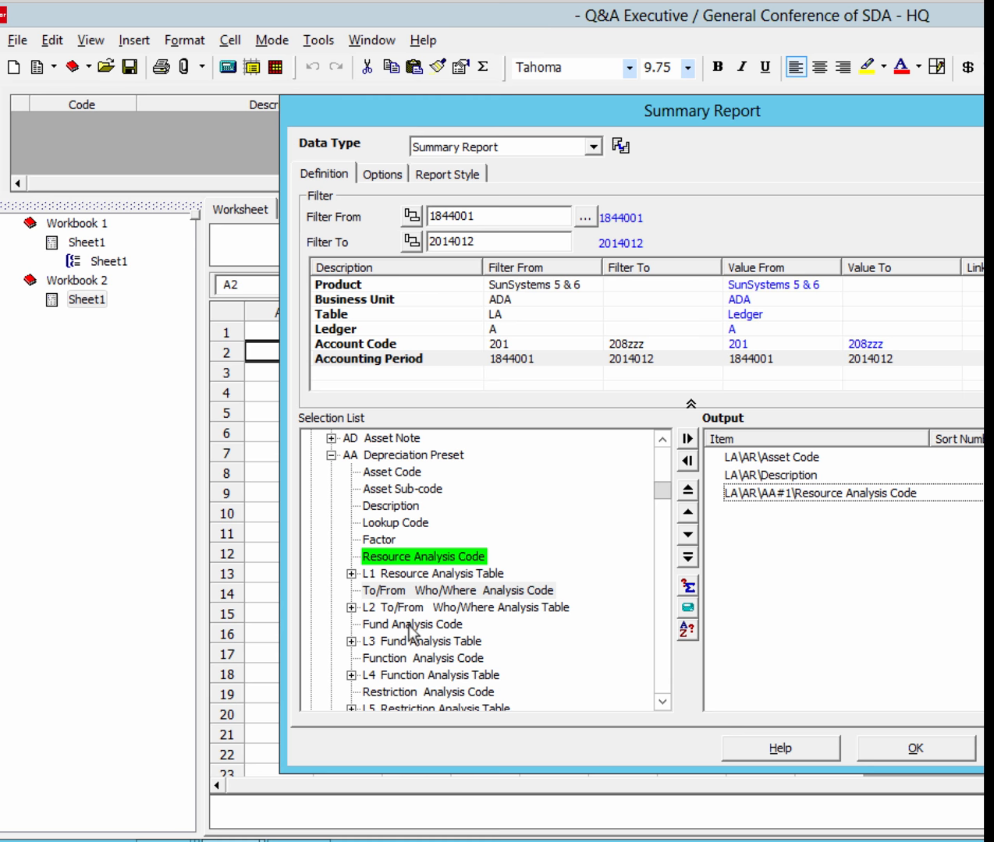
left_click(409, 624)
double_click(409, 624)
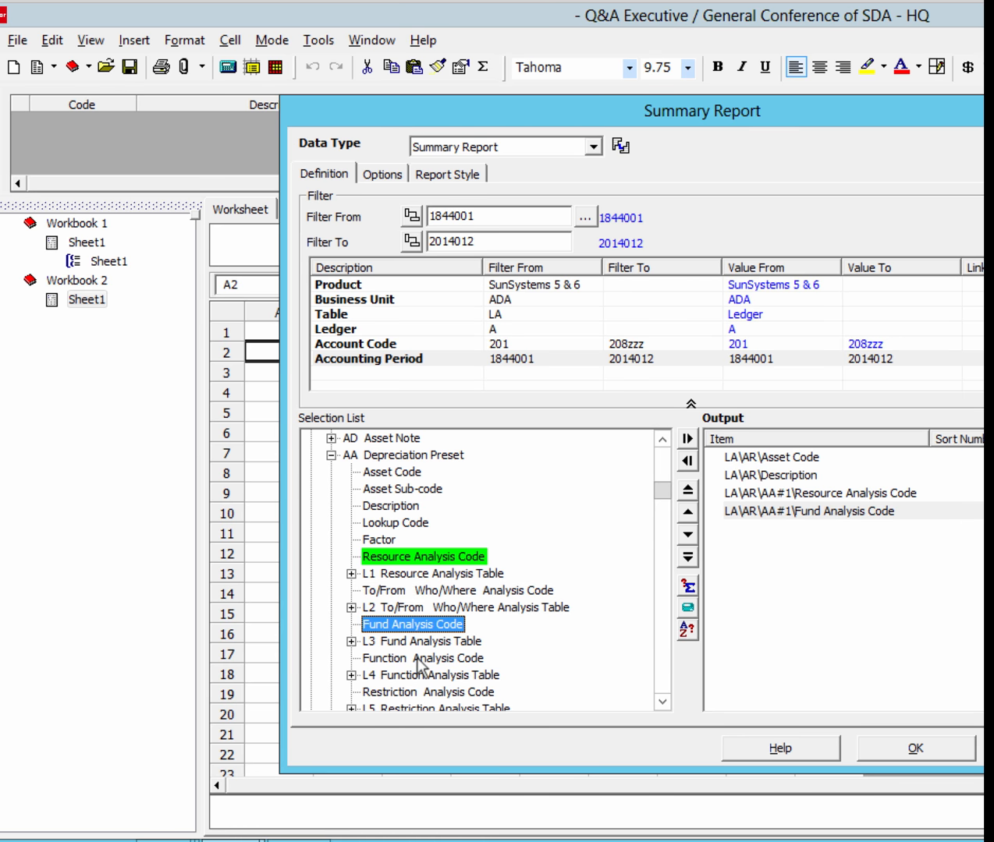
double_click(415, 658)
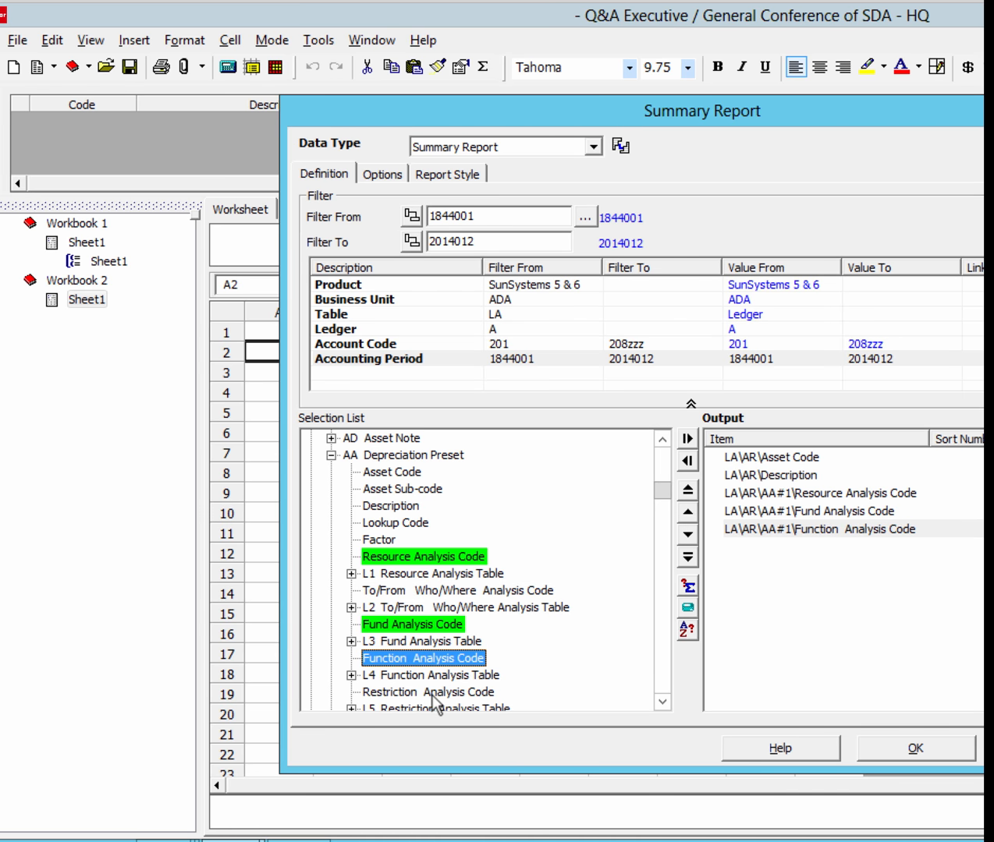
double_click(429, 692)
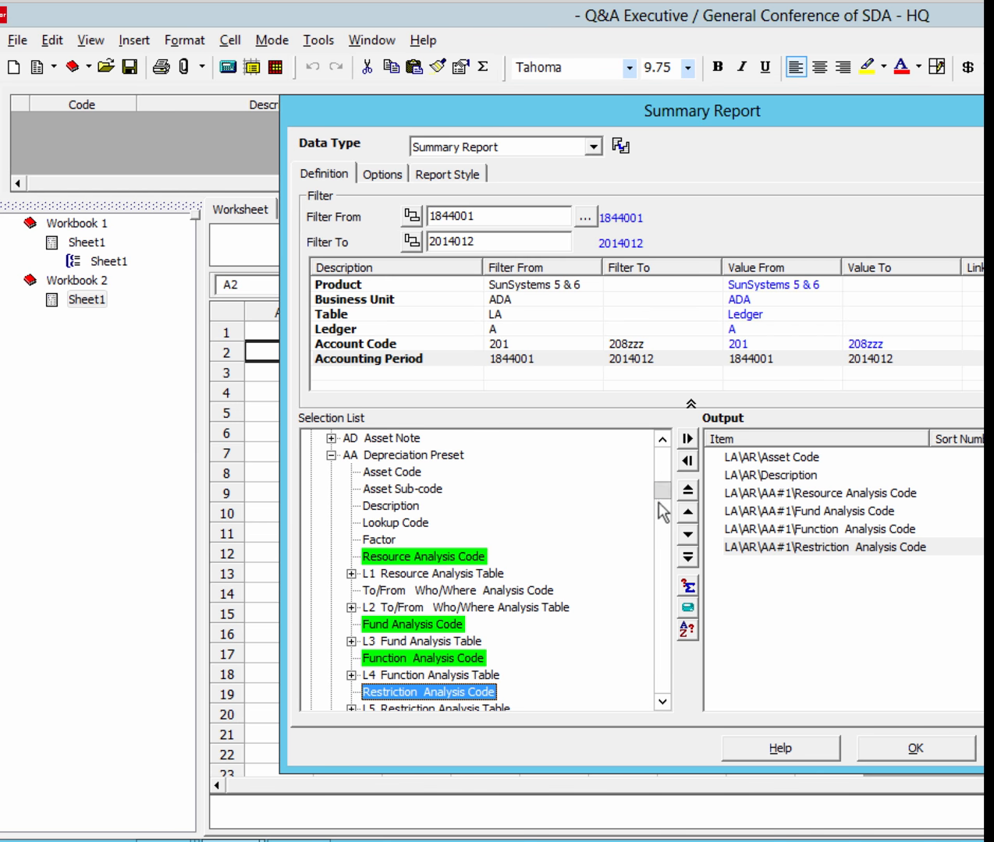
scroll(661, 495, "up", 2)
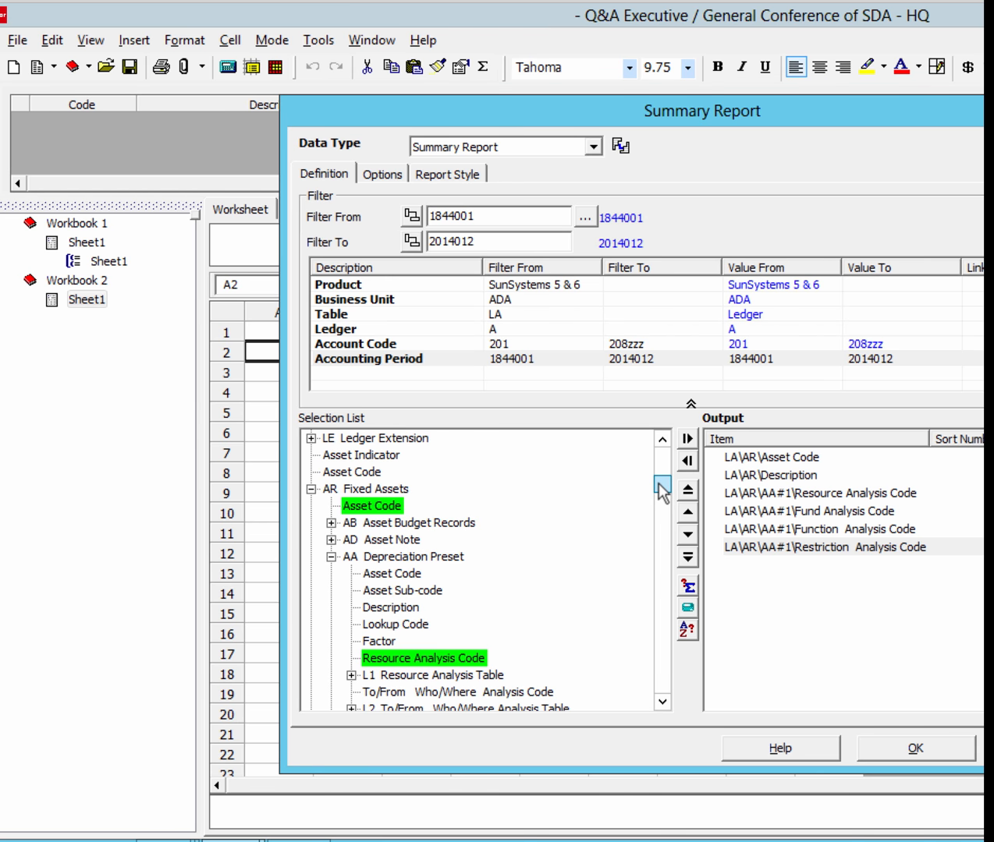
scroll(661, 491, "up", 1)
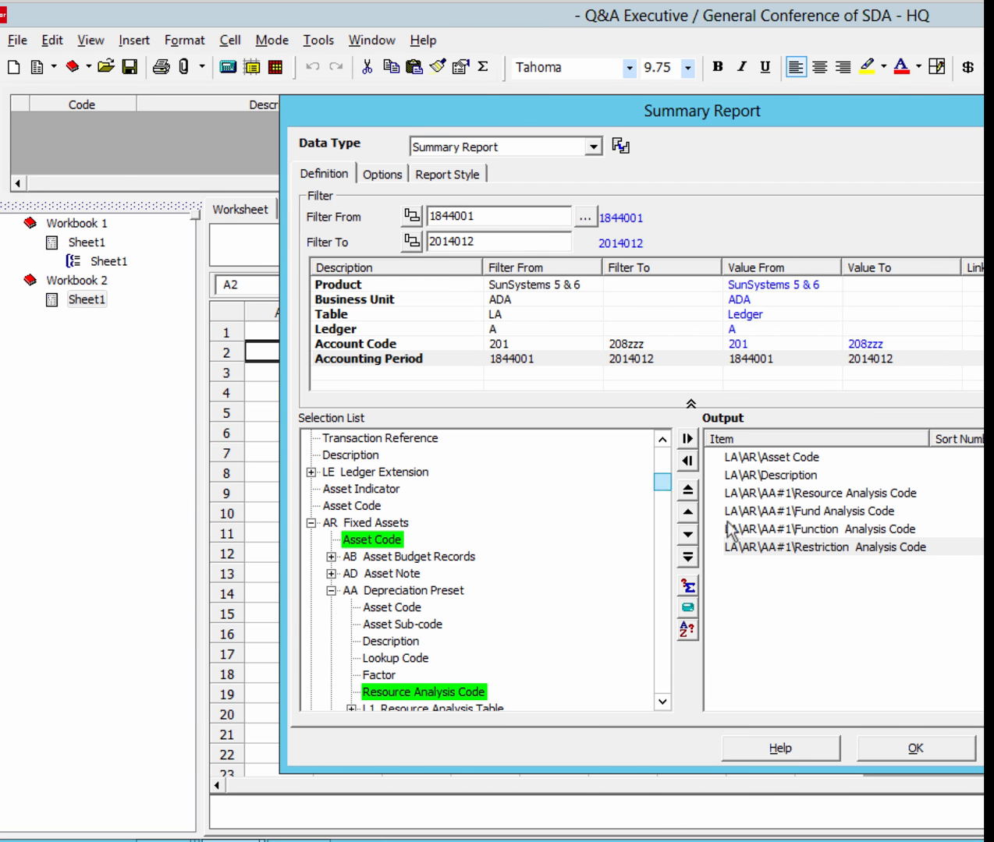
Accept the report definition, generate the summary report and review its columns through Restriction Analysis Code.
left_click(916, 748)
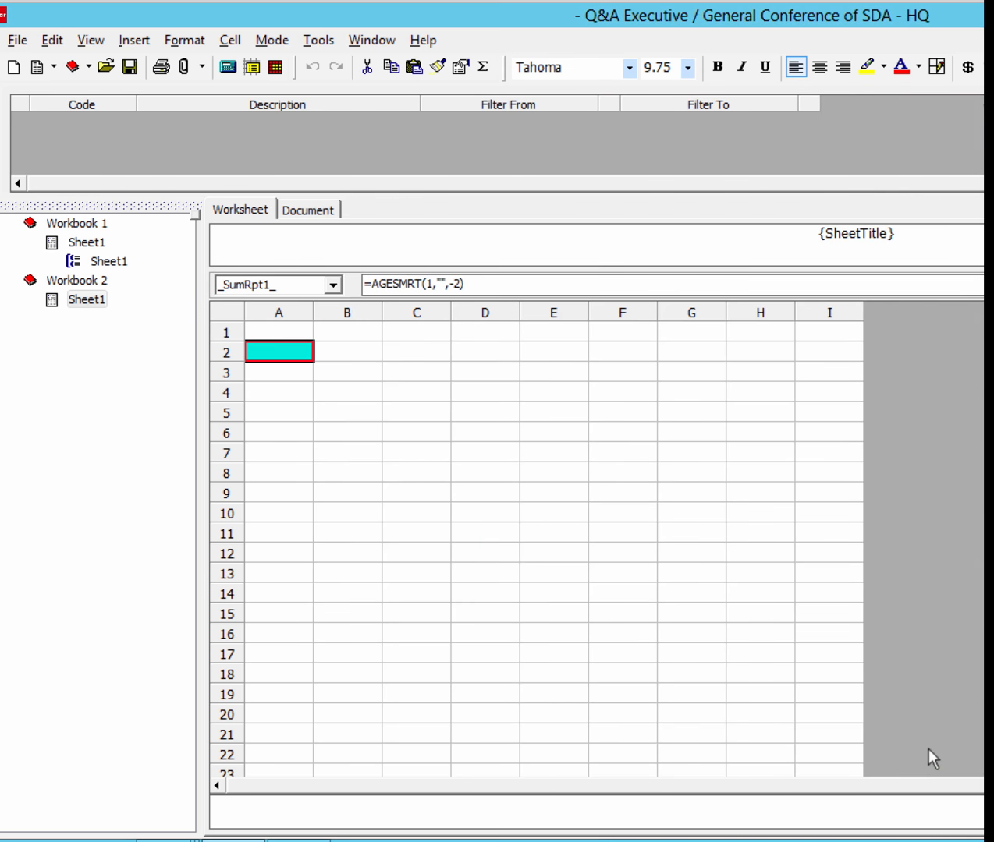
left_click(227, 67)
left_click(754, 222)
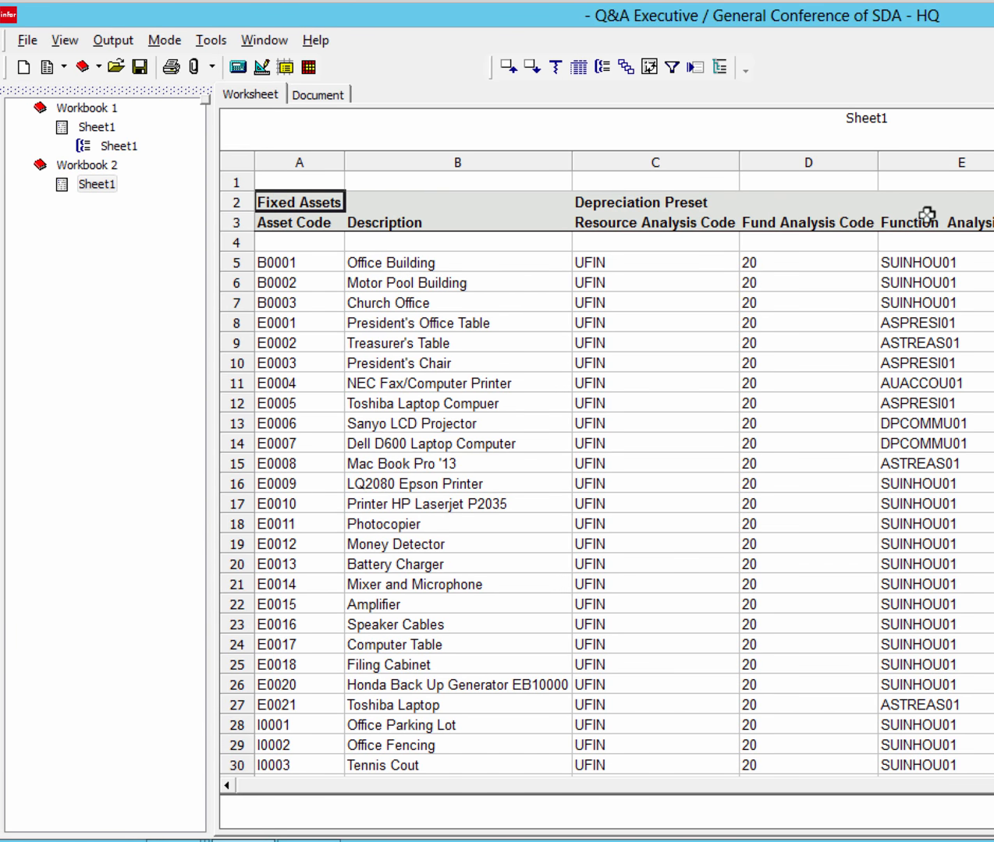
left_click_drag(791, 20, 608, 31)
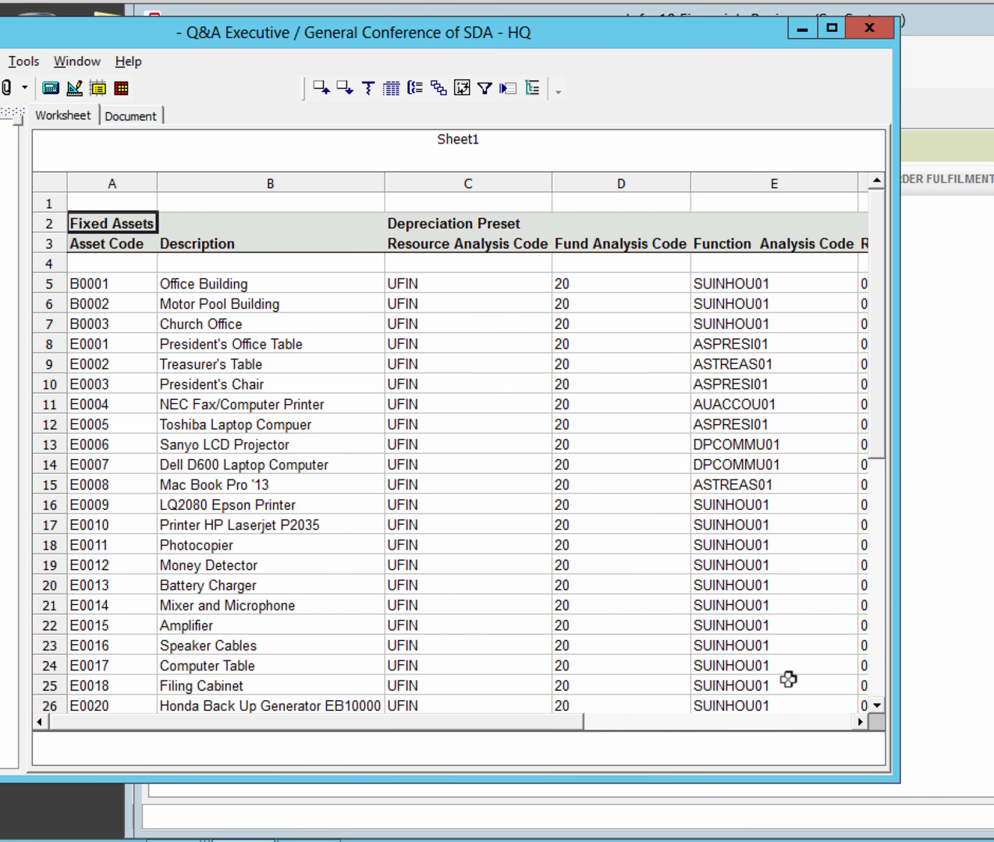
left_click(861, 722)
left_click(861, 722)
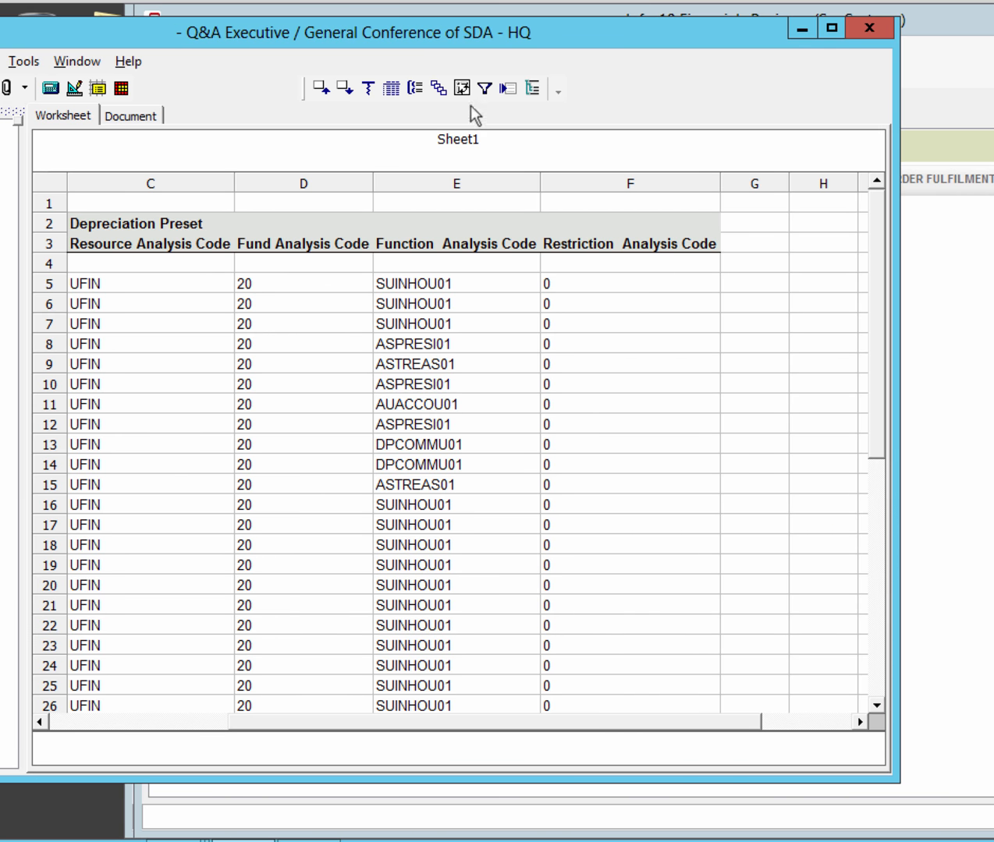
left_click_drag(543, 32, 704, 104)
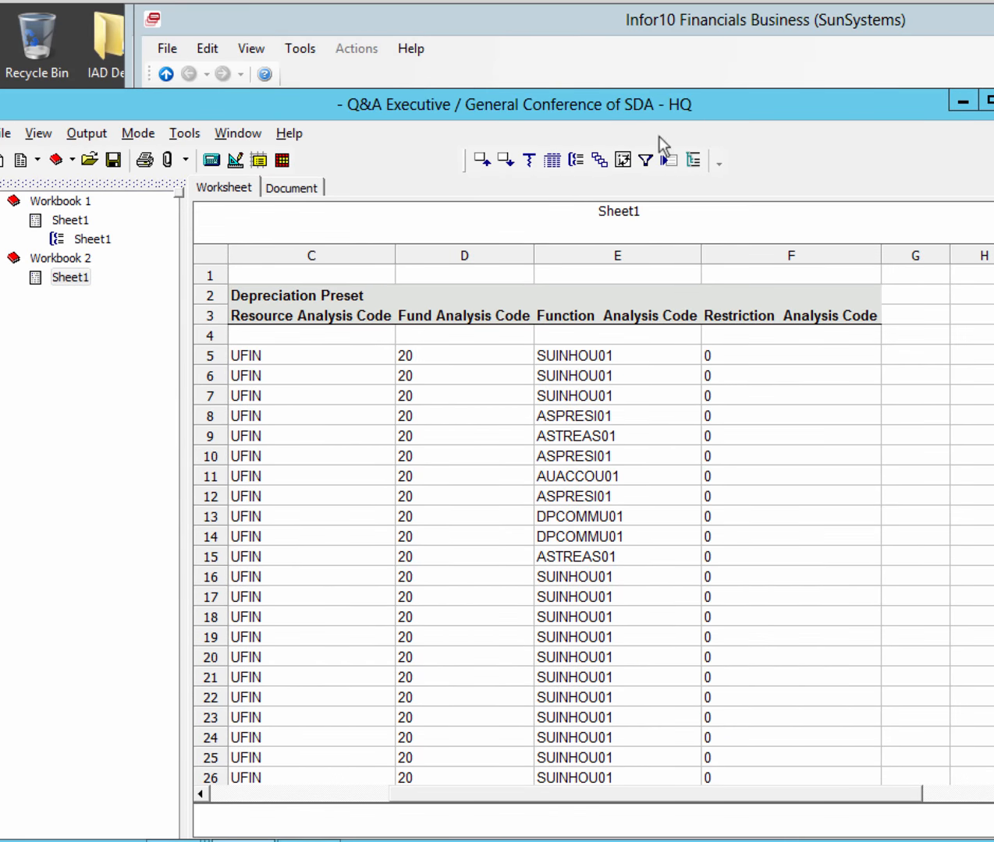
Create another new workbook and set the data type of cell A3 to Summary Report.
left_click_drag(358, 102, 399, 36)
left_click(36, 93)
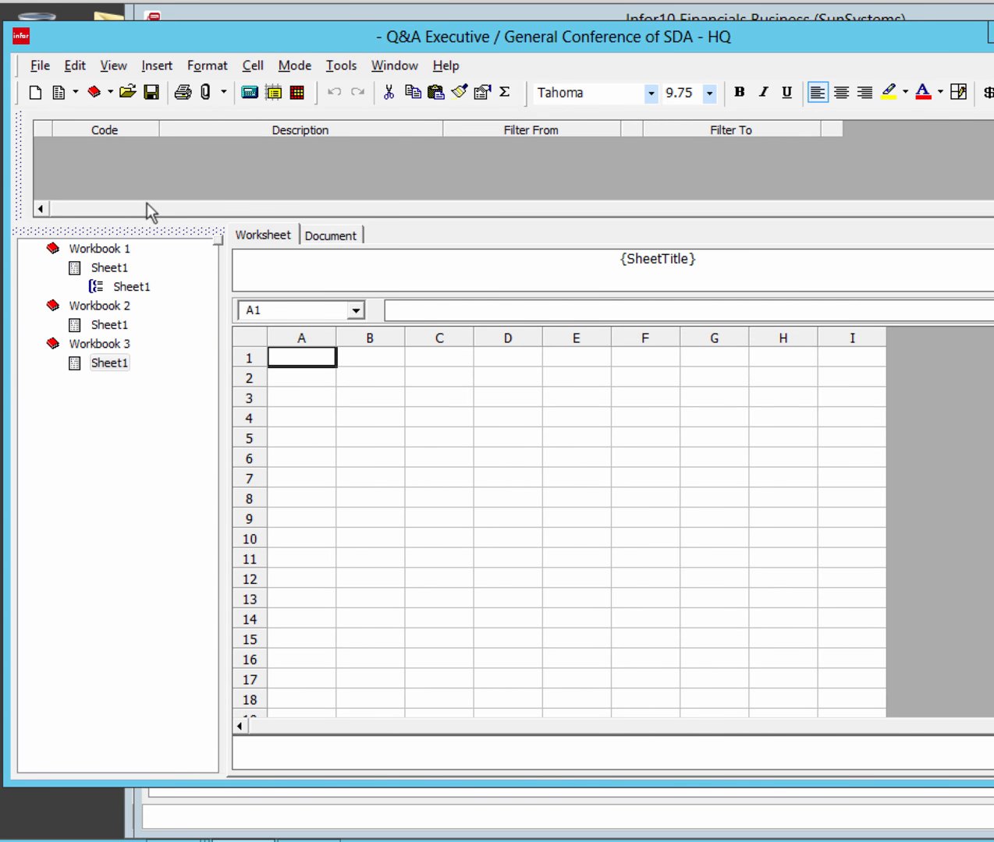
right_click(315, 381)
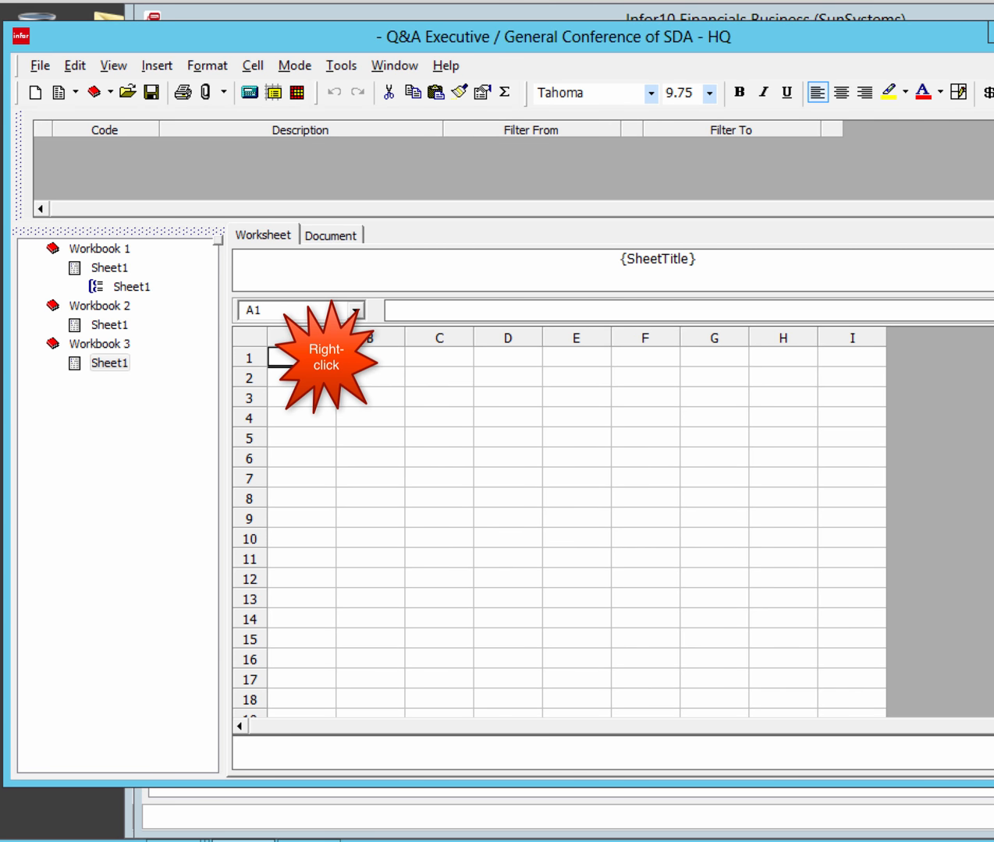
right_click(304, 398)
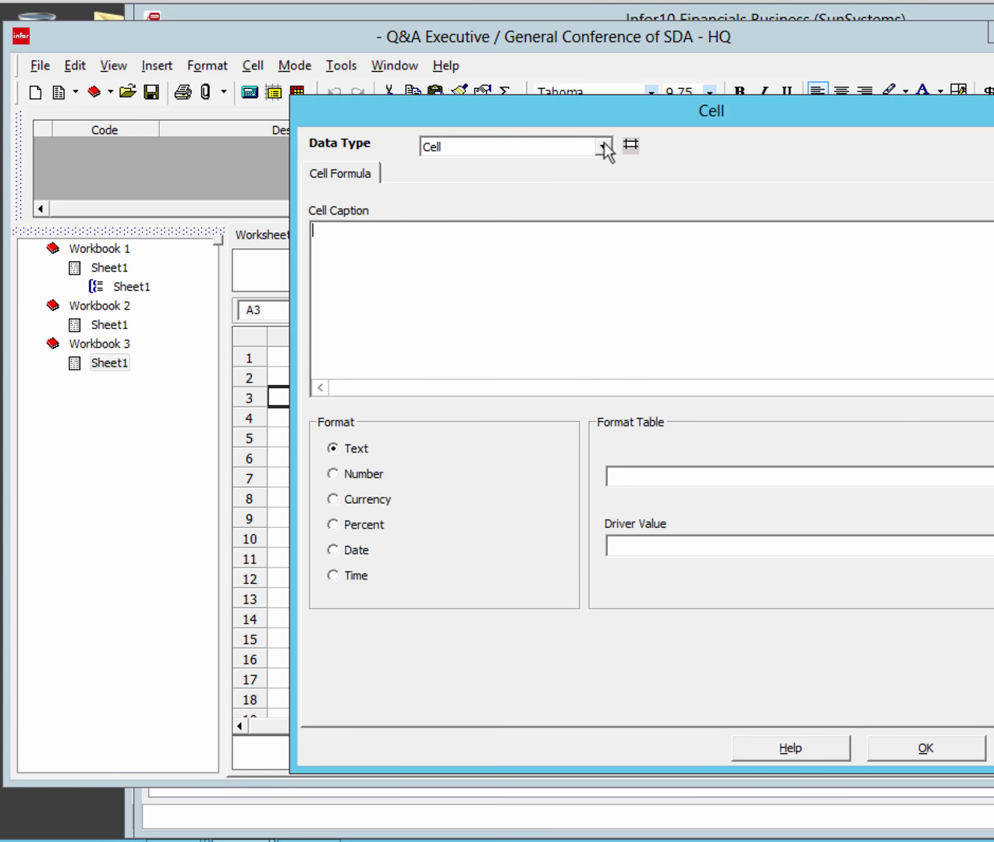
left_click(603, 147)
left_click(546, 221)
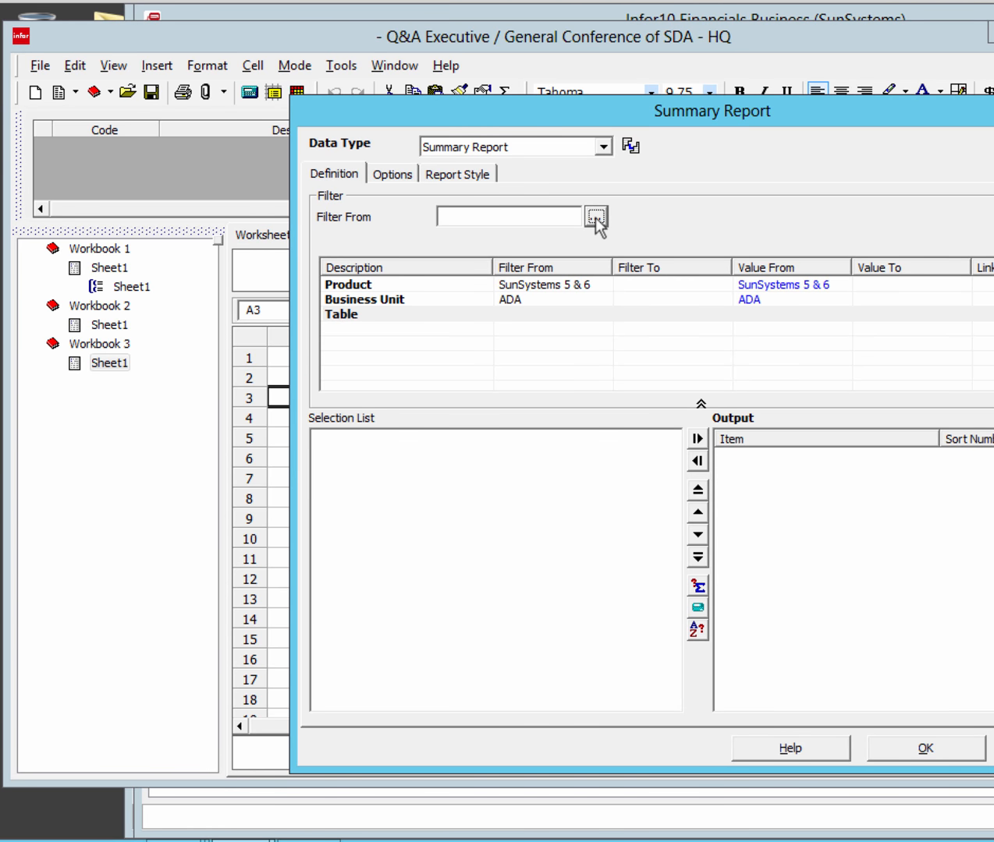
Choose LA / Ledger as the report table and filter the Account Code from 200 to 208.
left_click(595, 218)
double_click(484, 246)
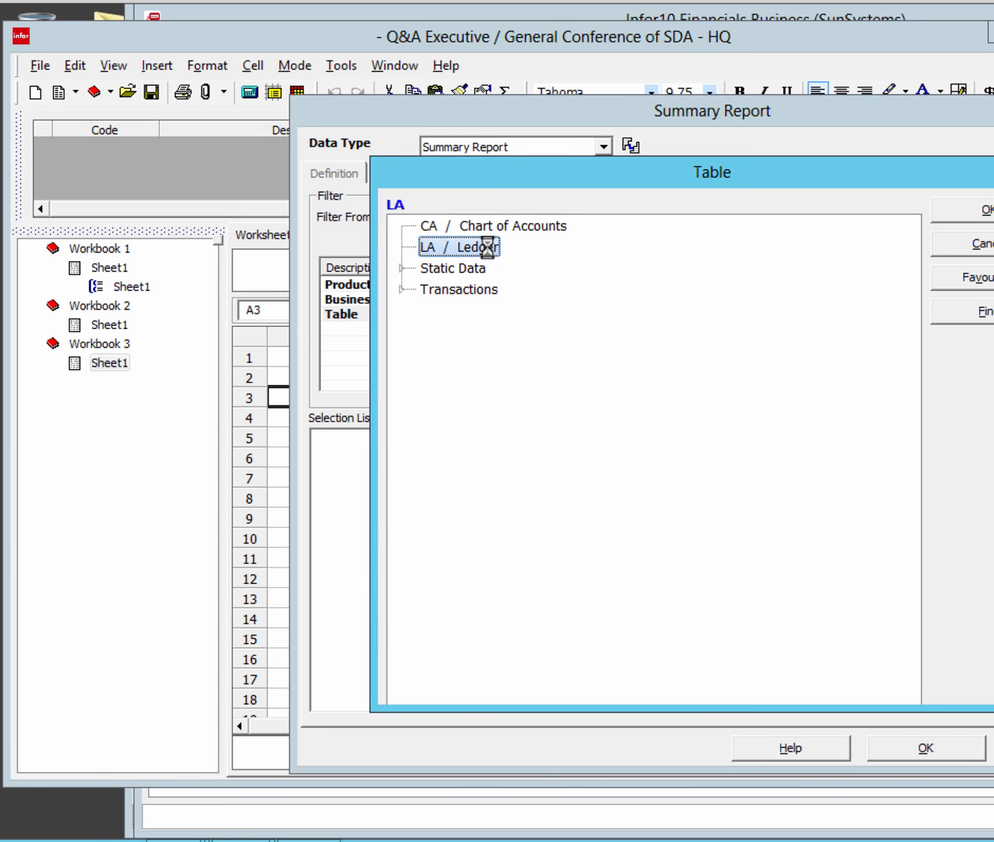
double_click(496, 344)
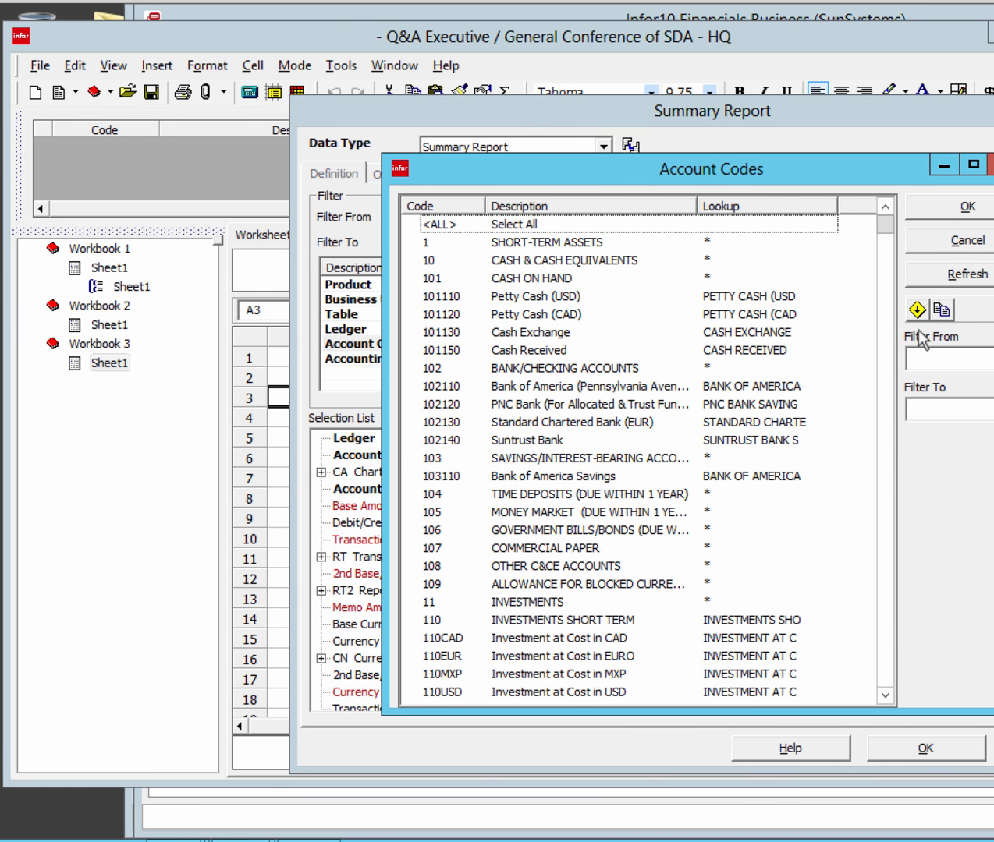
left_click(915, 359)
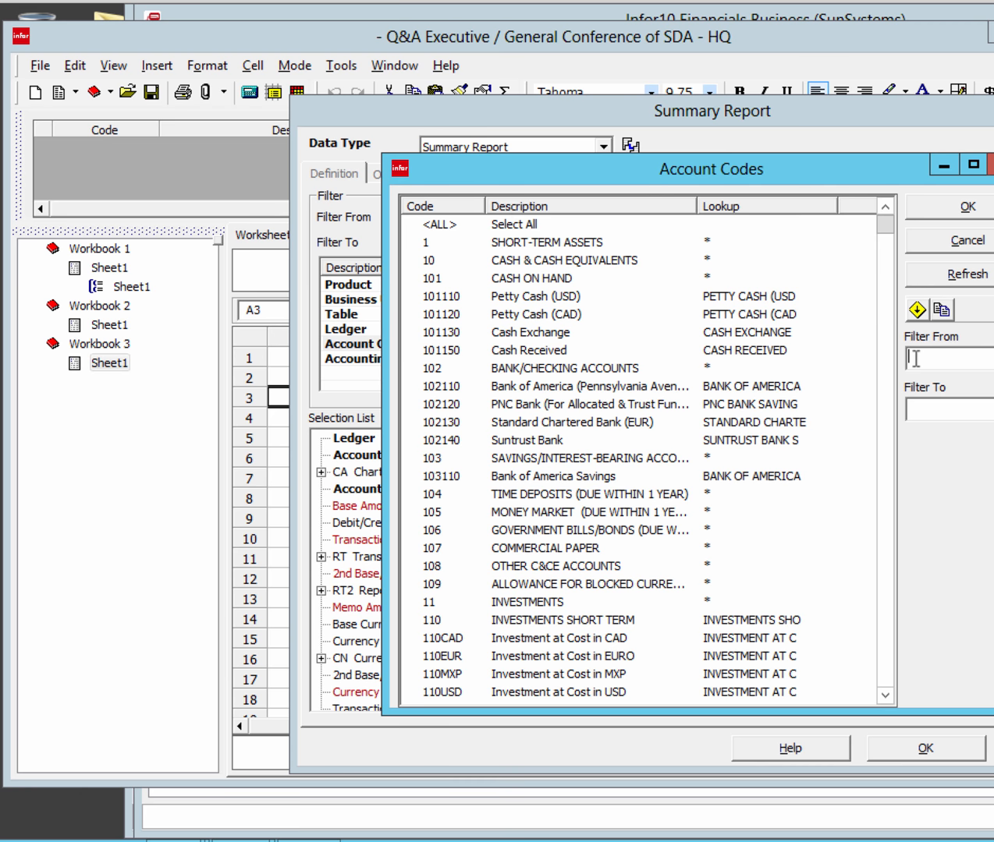
type("200")
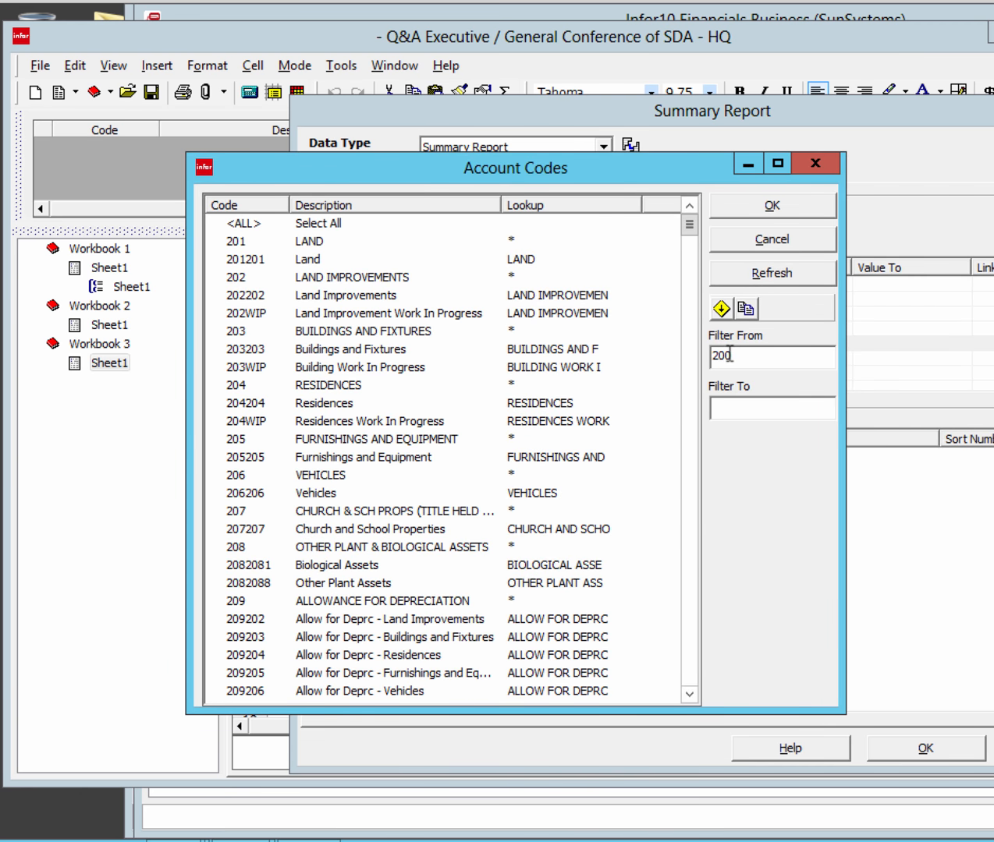
left_click(719, 405)
type("208")
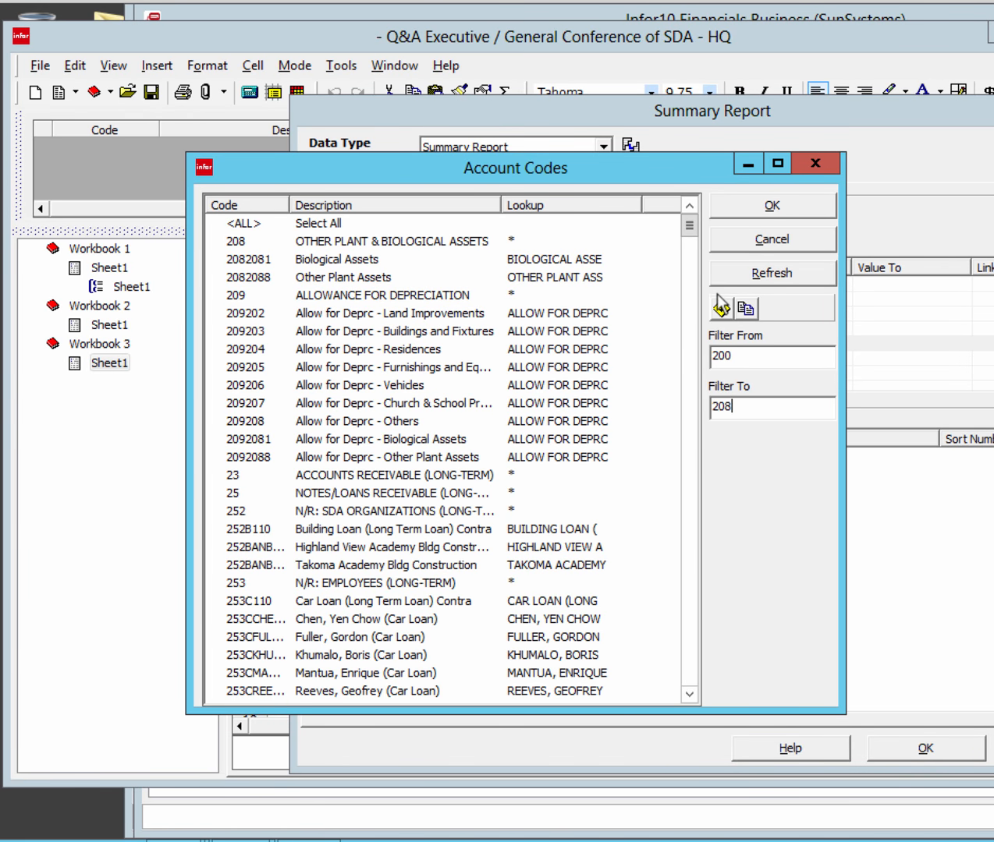
left_click(763, 209)
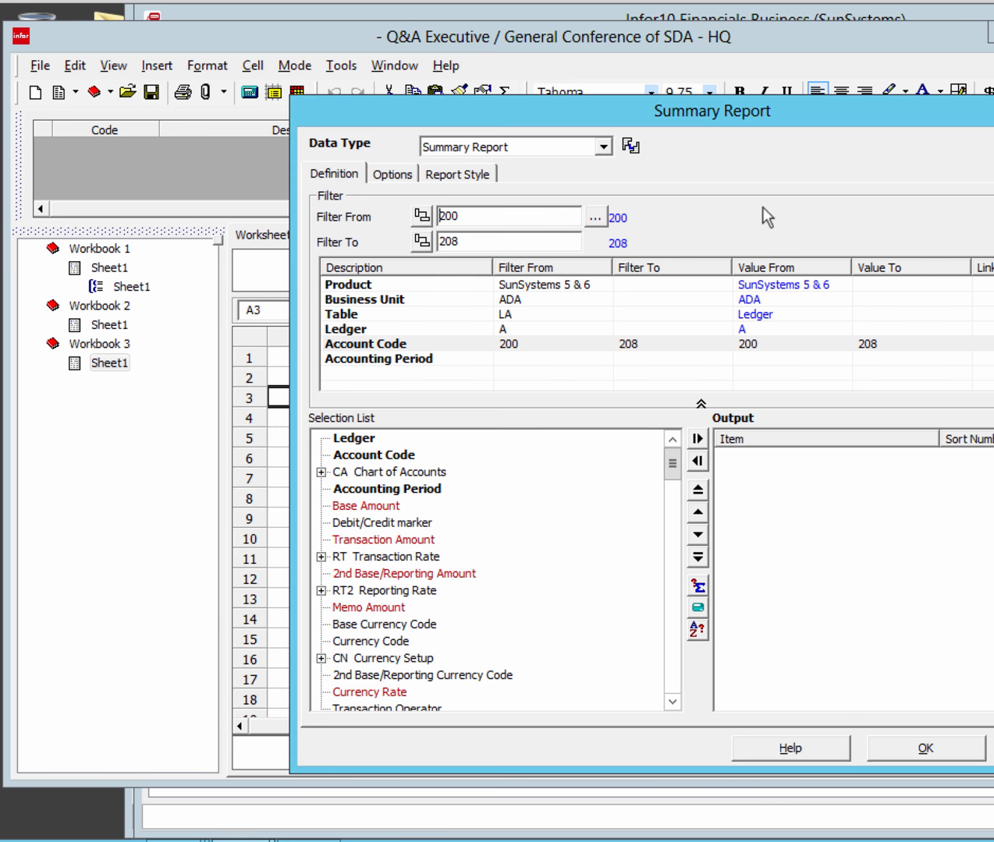
Filter the Accounting Period of the A3 summary report from 1844001 to 2014012.
left_click(549, 359)
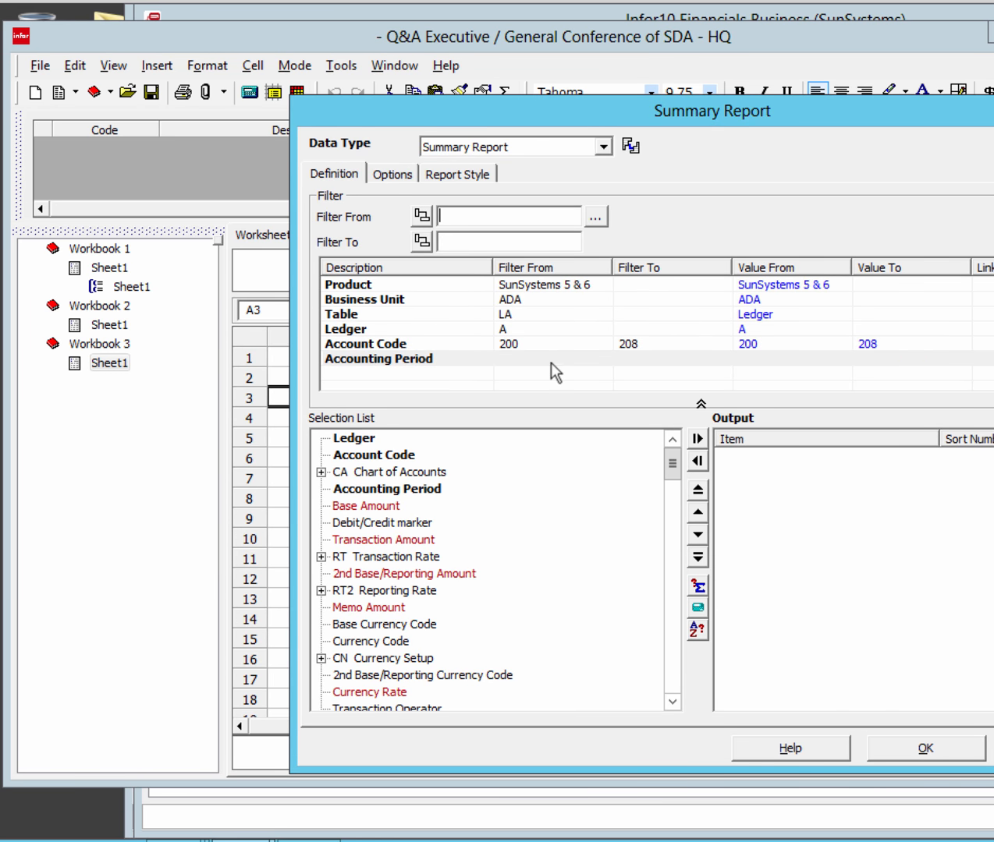
left_click(444, 213)
type("1844001")
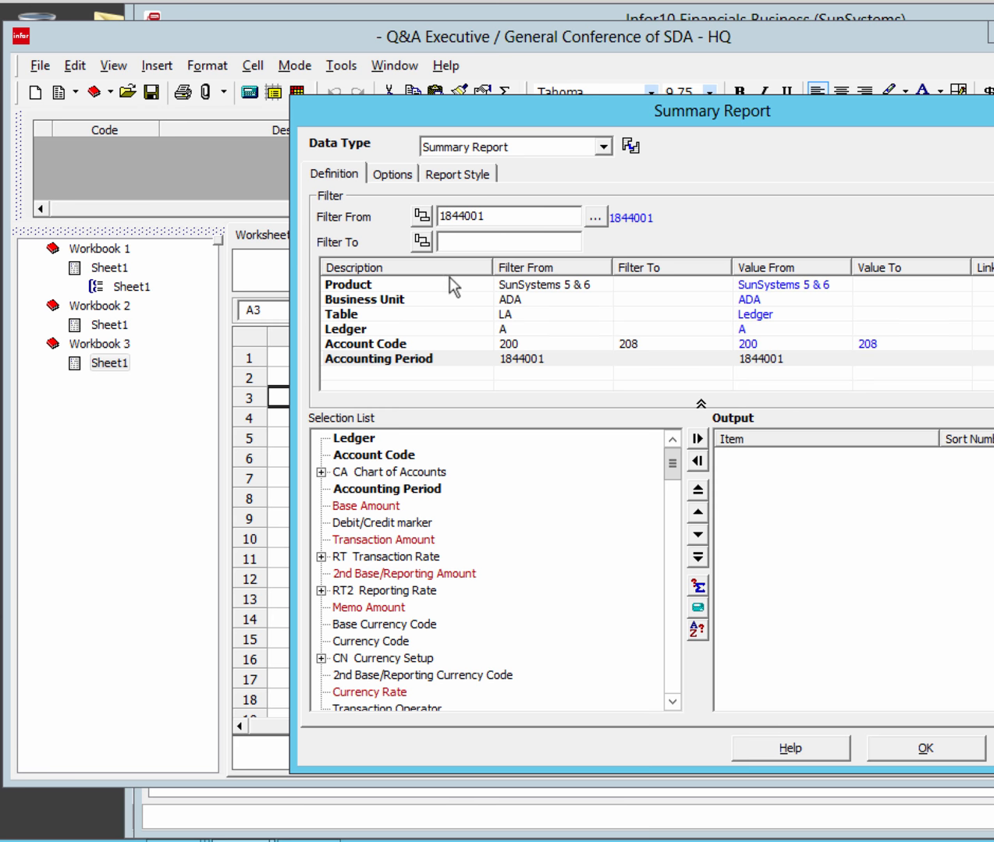
left_click(451, 242)
type("2014")
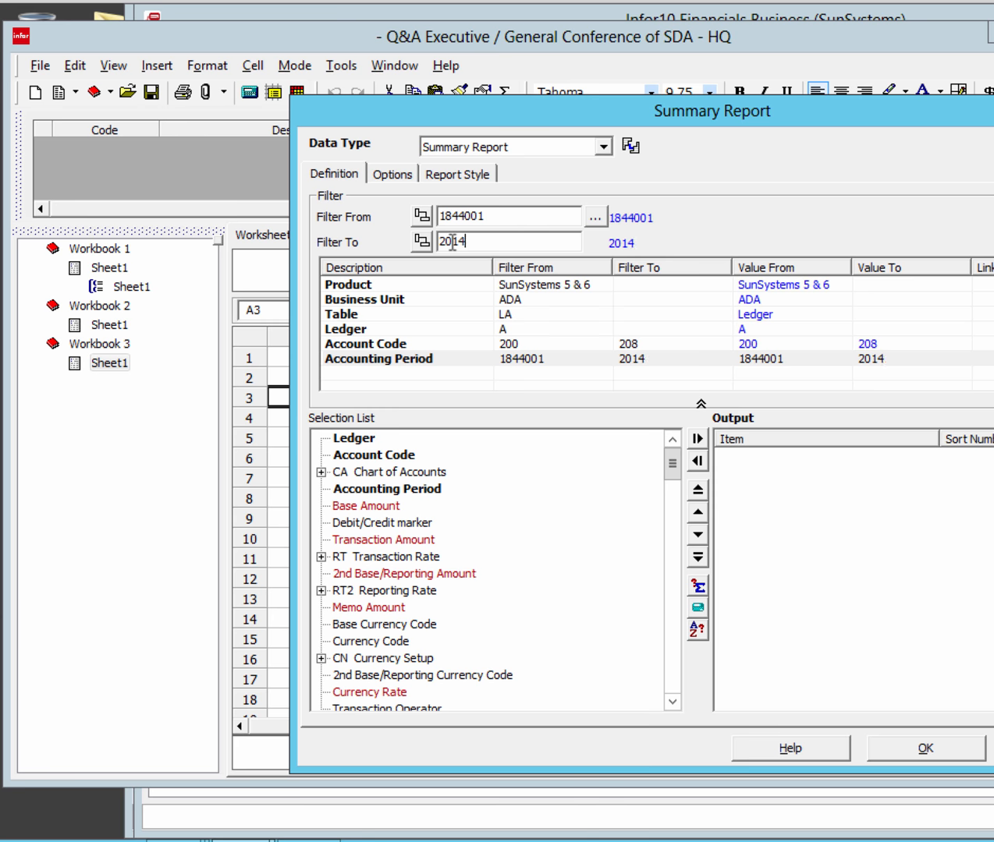
type("012")
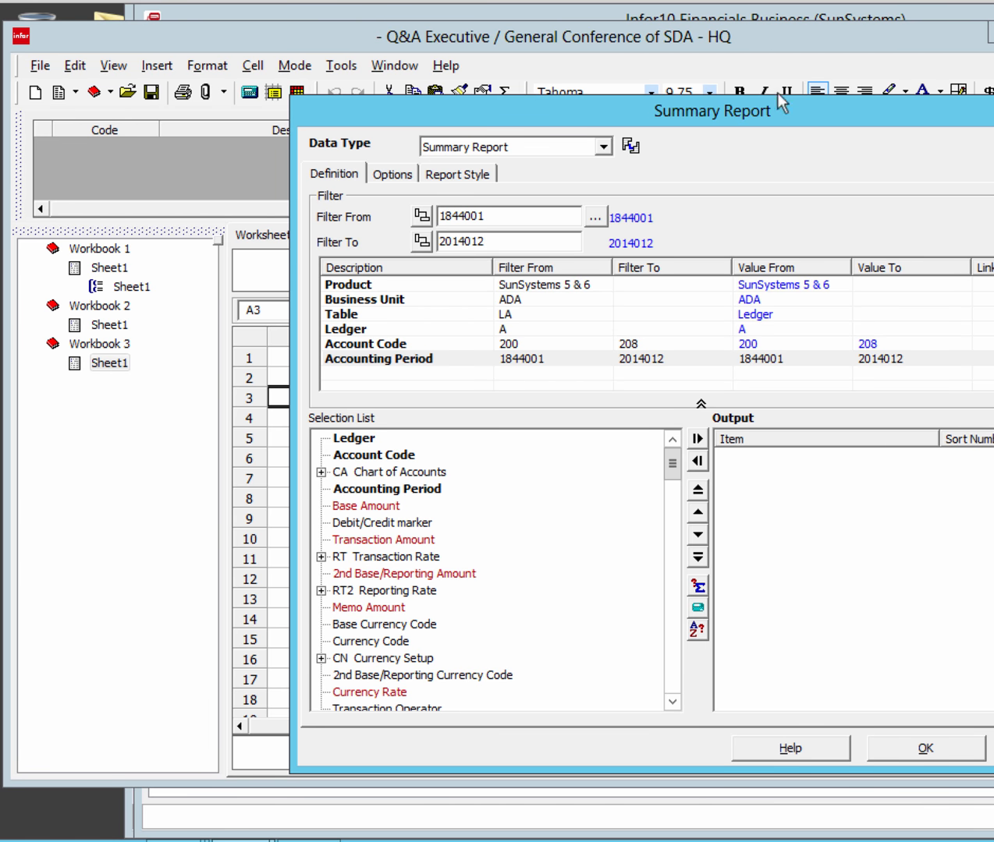
Add the Asset Code of the AR Fixed Assets group to the output of the A3 report.
left_click_drag(786, 110, 544, 102)
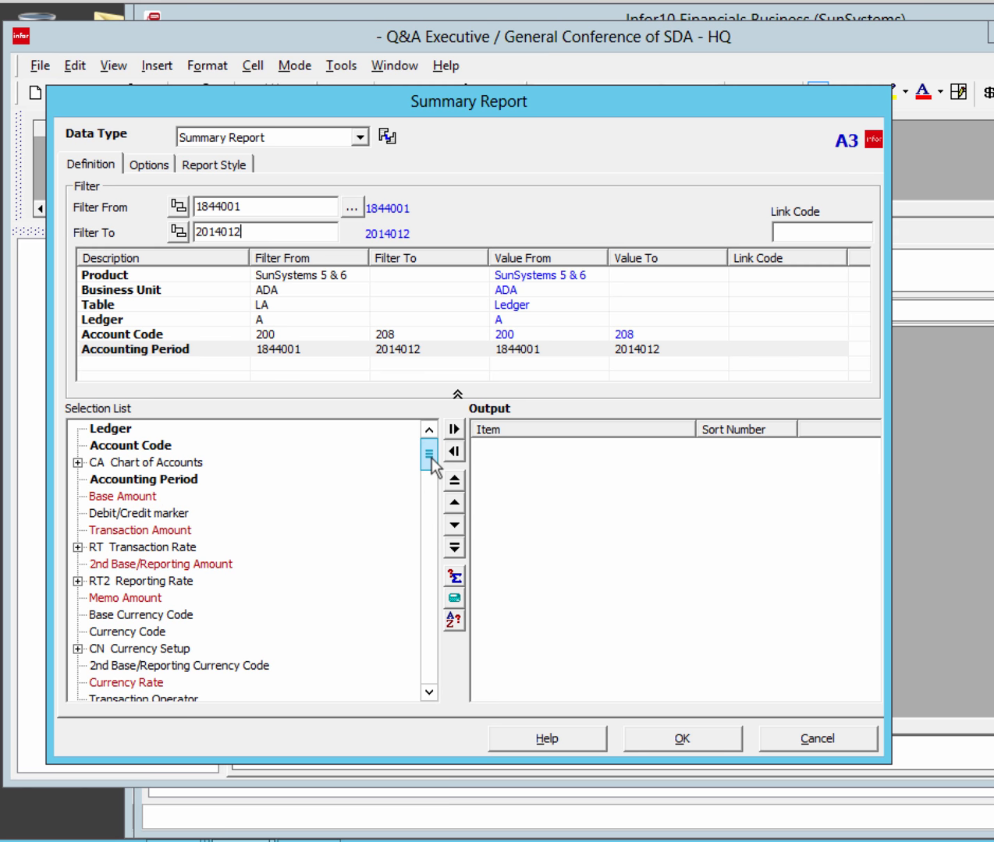
left_click_drag(428, 459, 422, 513)
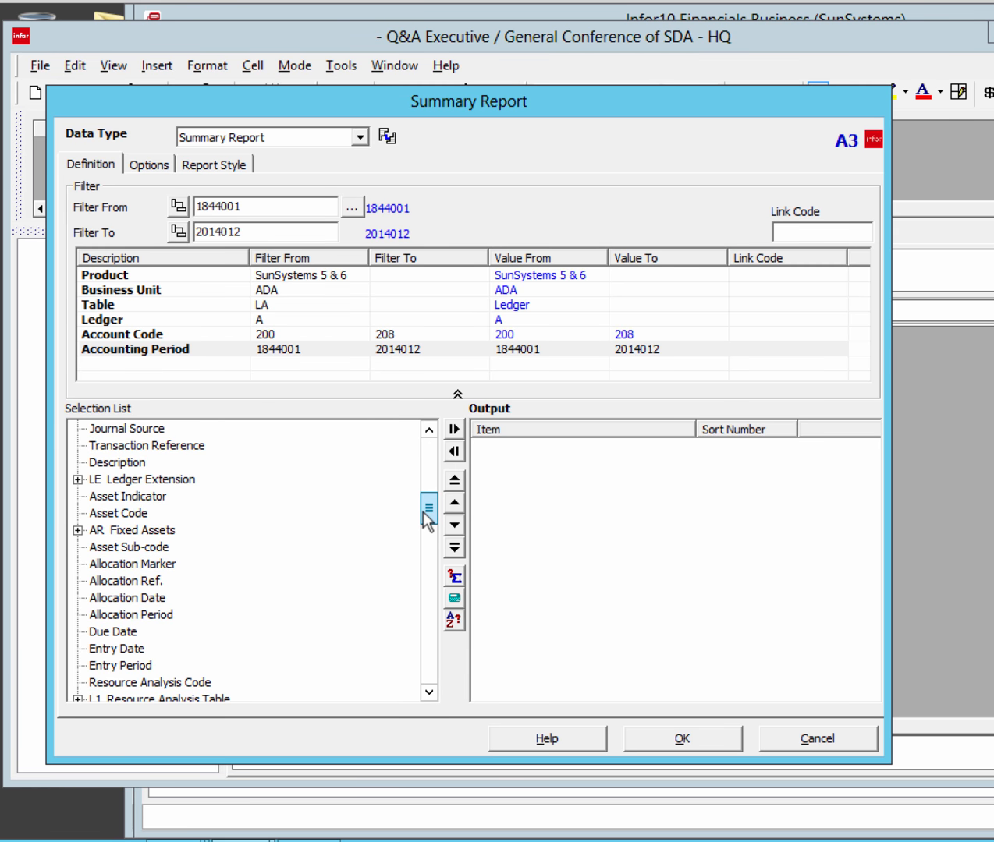
left_click(78, 530)
double_click(117, 549)
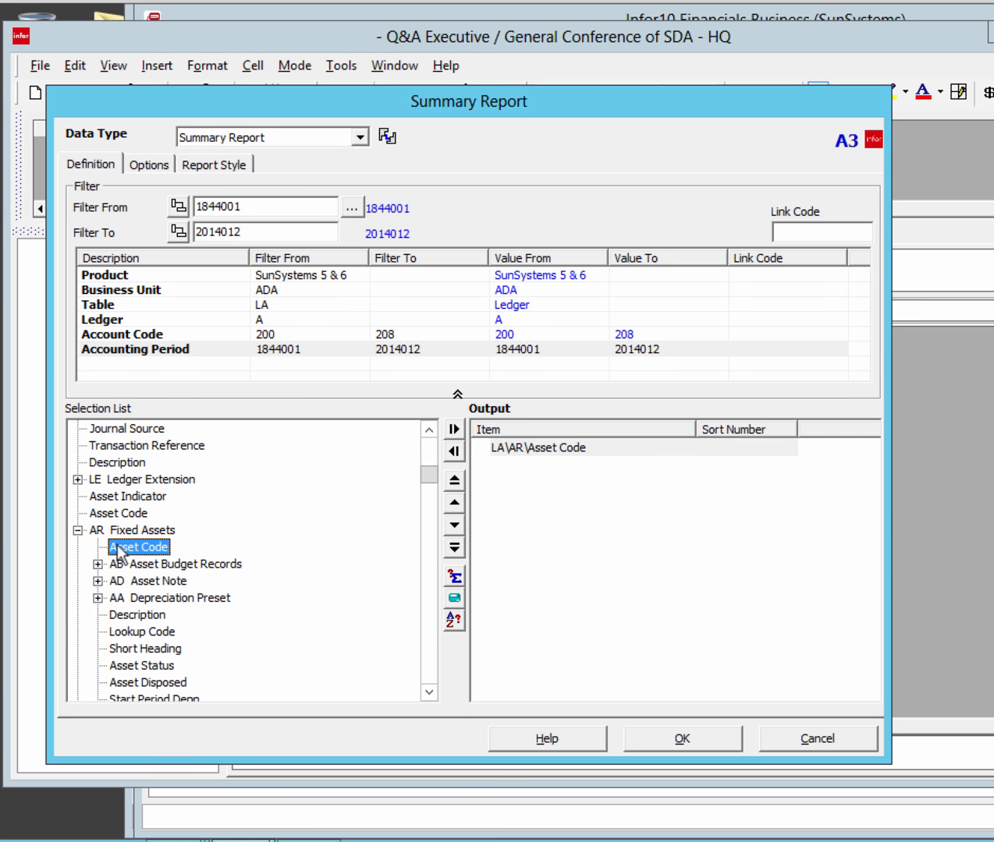
Add the AR Fixed Assets Description and the Name from the F4 Function Analysis Table to the A3 report output.
double_click(137, 616)
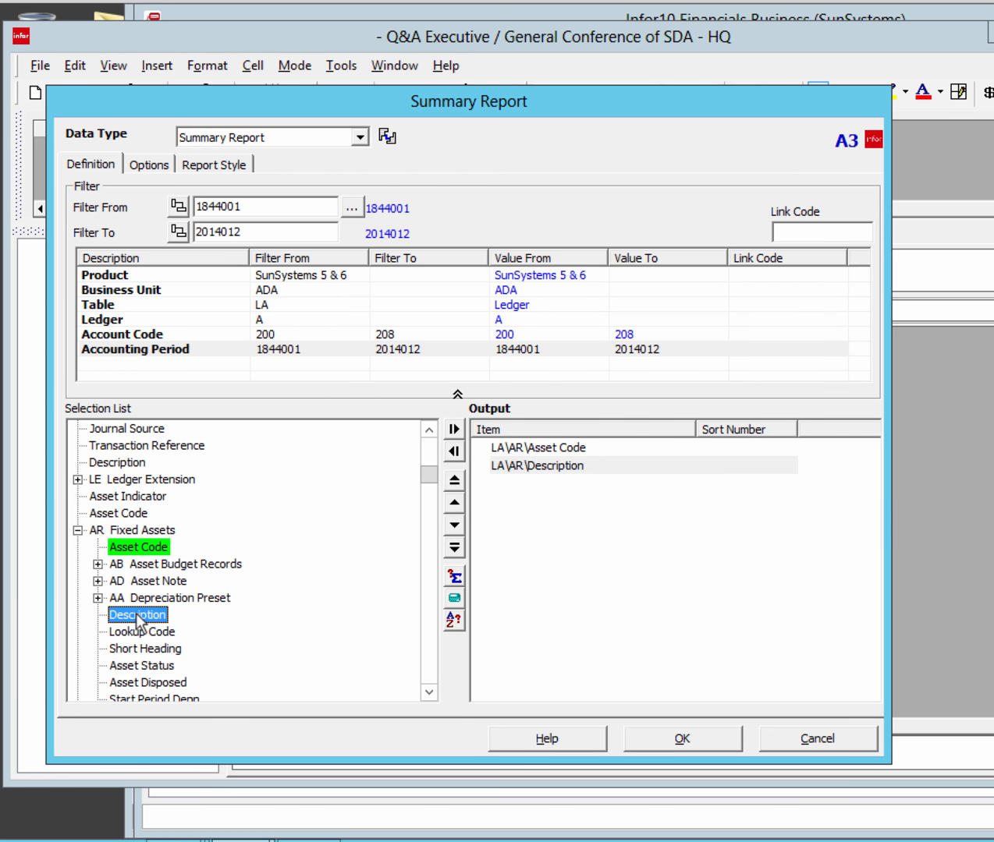
left_click(429, 691)
left_click(429, 692)
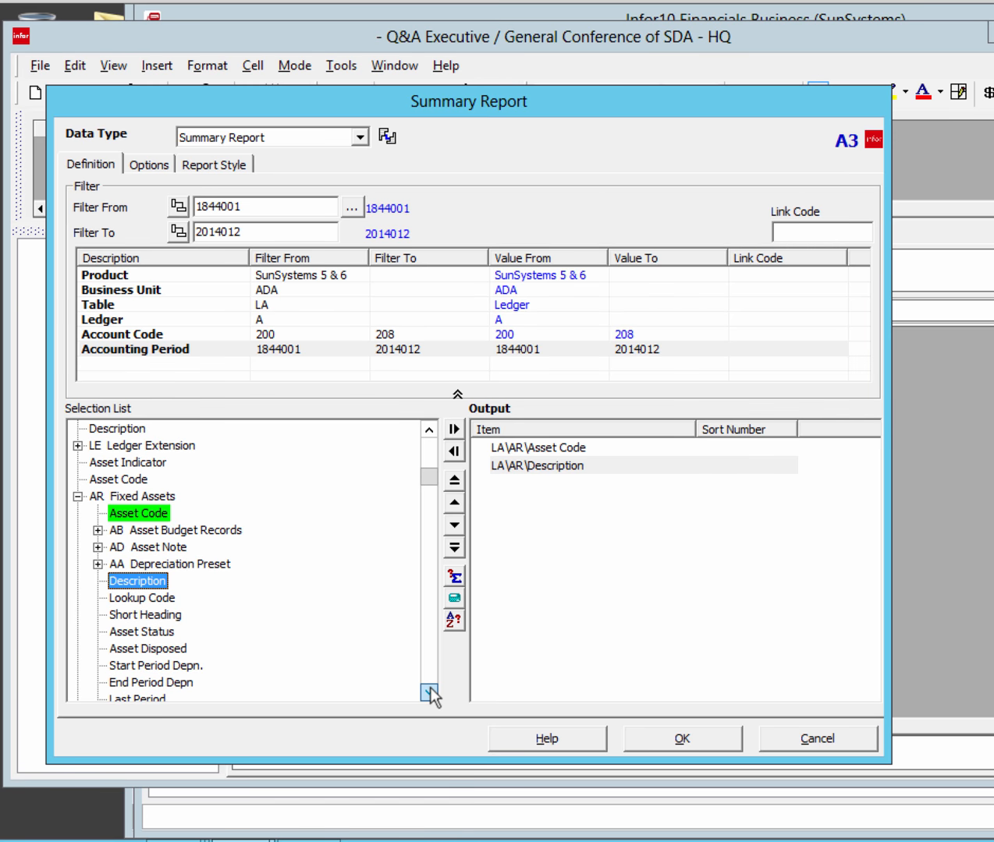
left_click(429, 692)
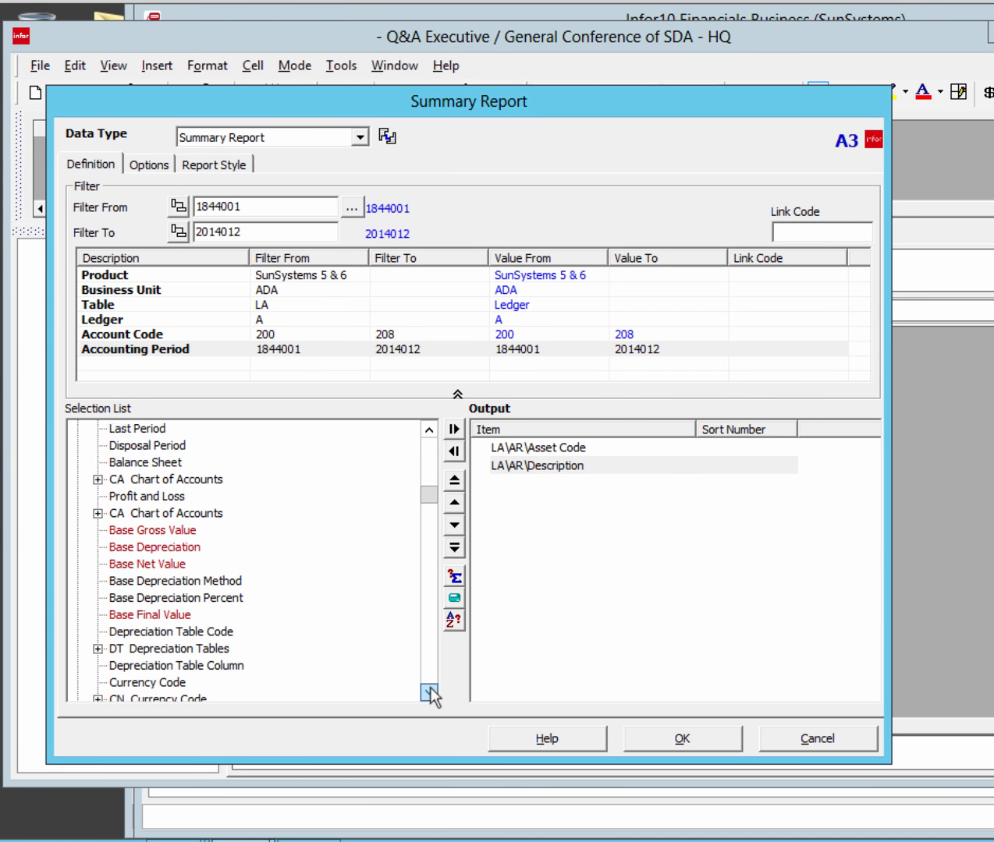
left_click(429, 692)
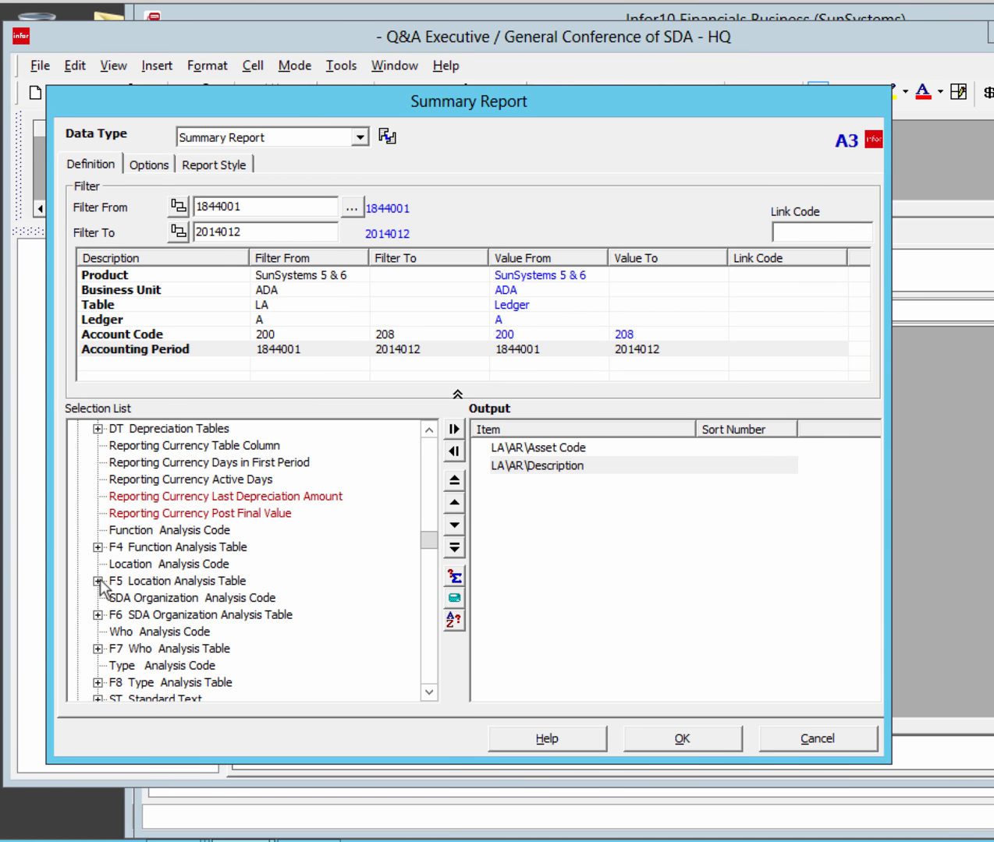
left_click(98, 547)
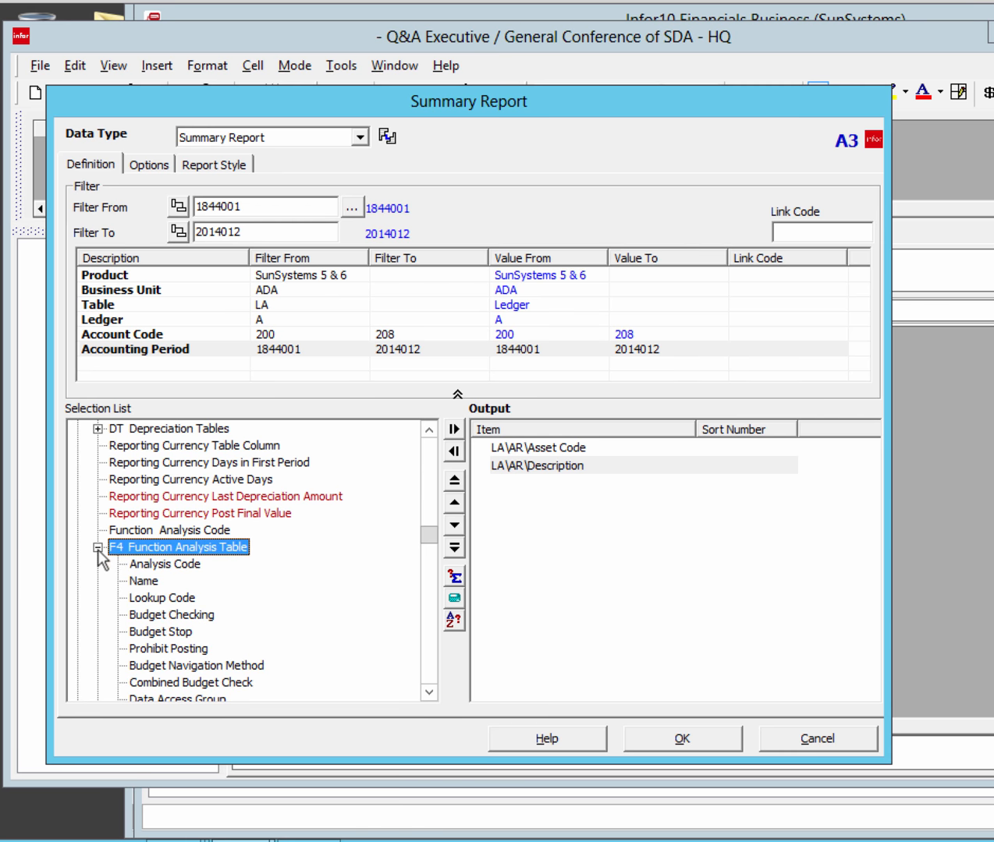
double_click(140, 581)
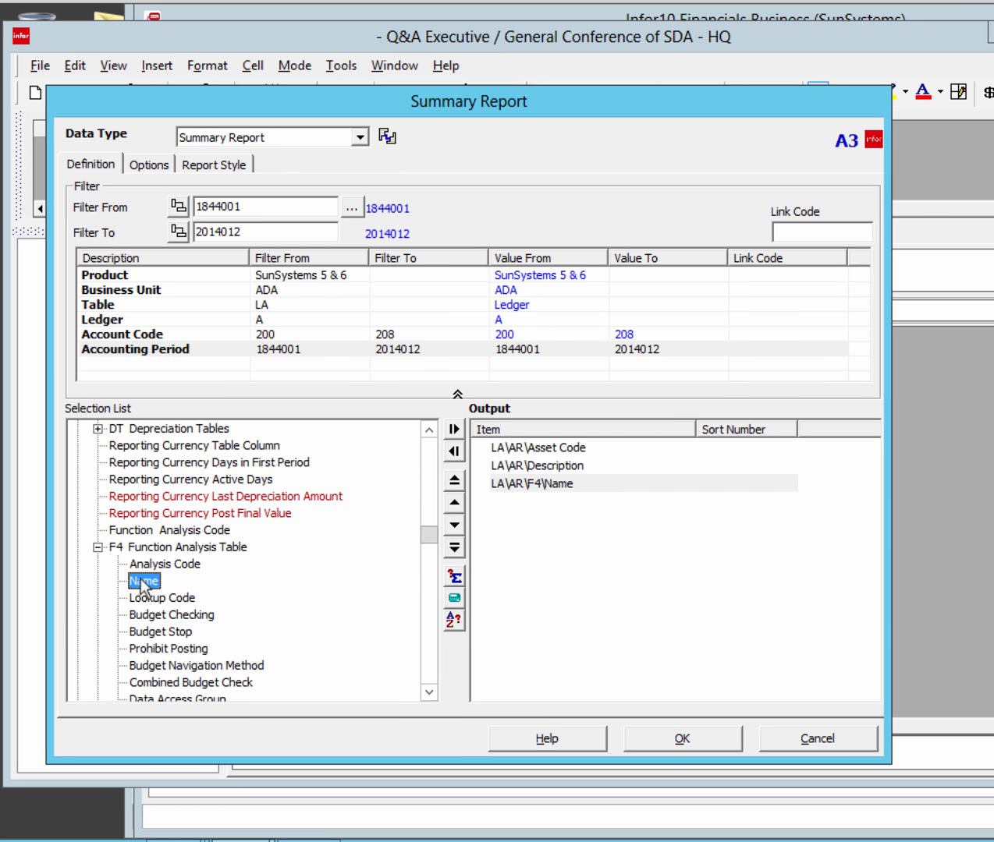
Add the F5 Location Analysis Table Name to the output, and place the F4 Name first in the output order.
left_click(99, 548)
left_click(98, 581)
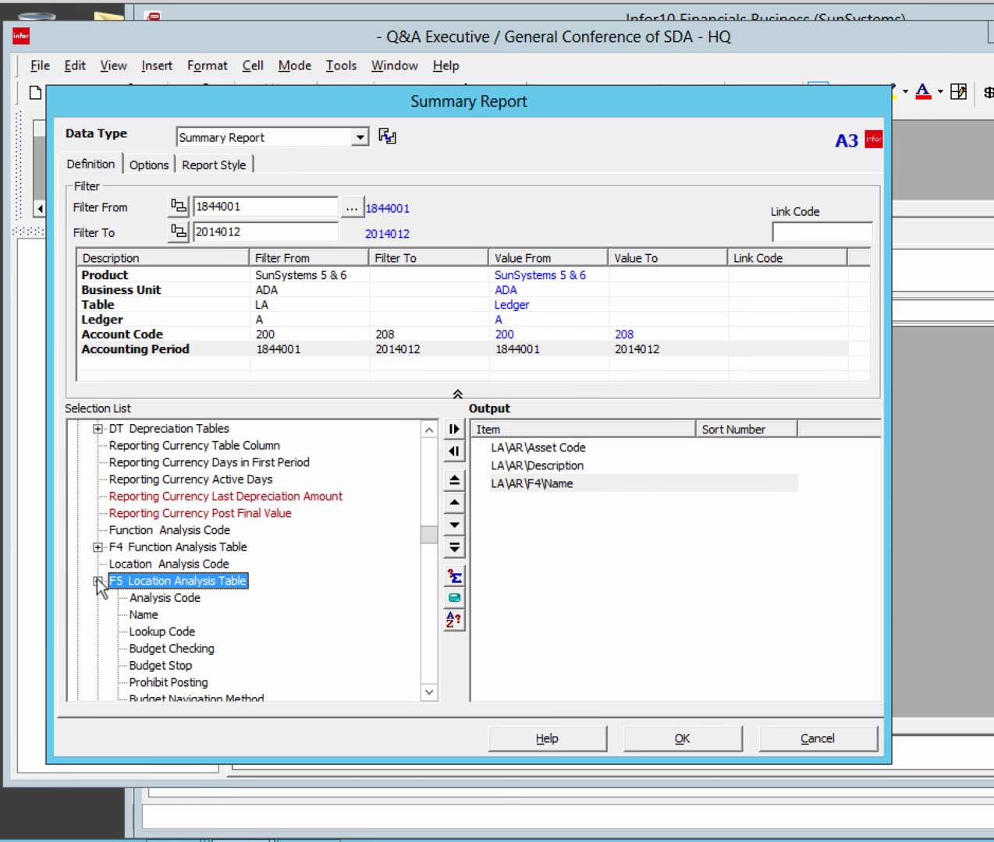
double_click(143, 616)
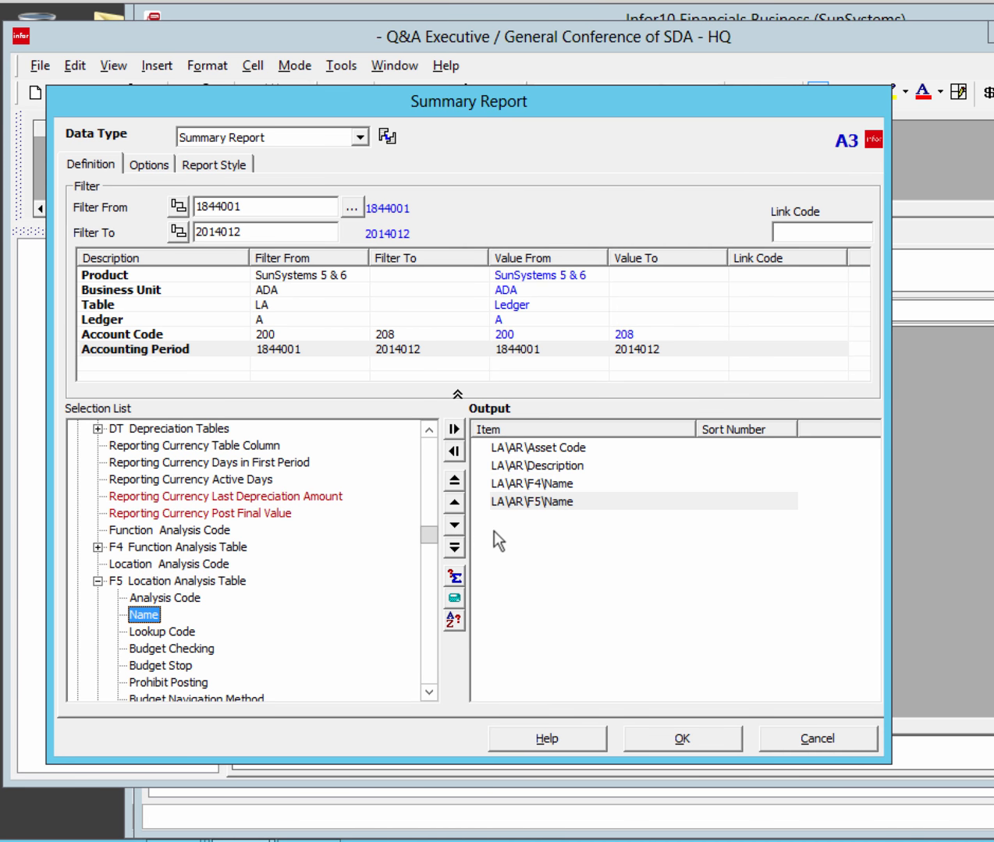
left_click_drag(521, 482, 521, 446)
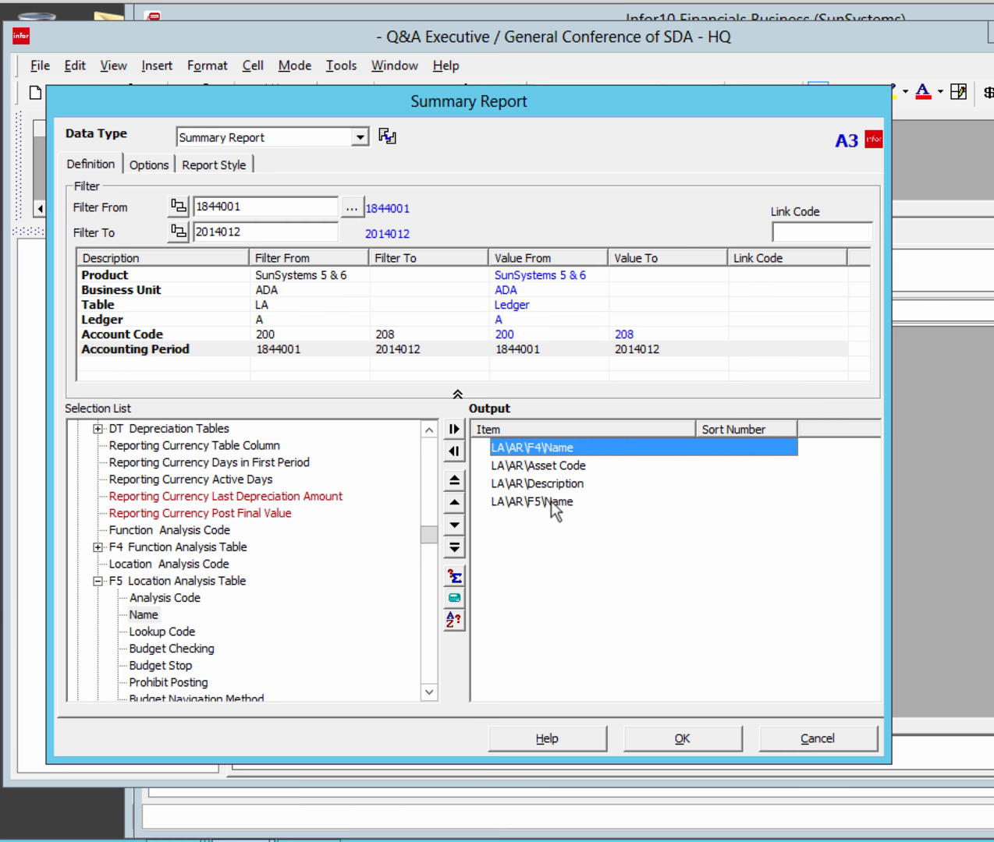
left_click(684, 742)
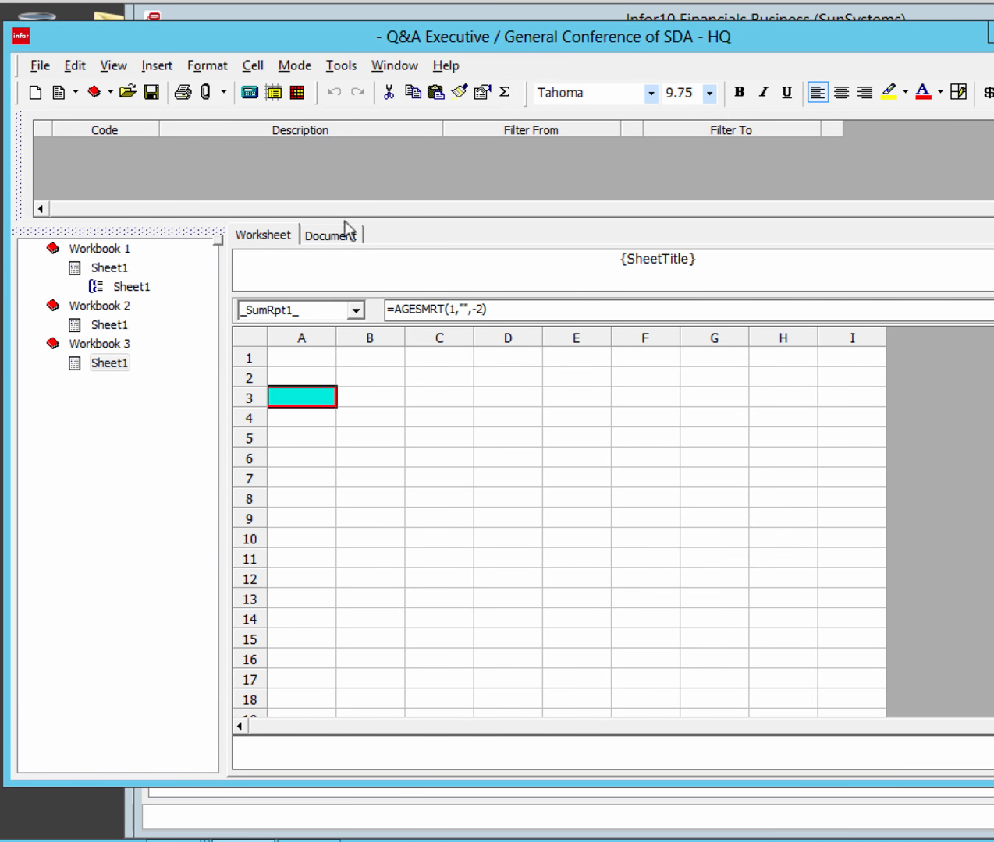
Extract the primary worksheets to generate the A3 summary report of assets by function and location.
left_click(250, 93)
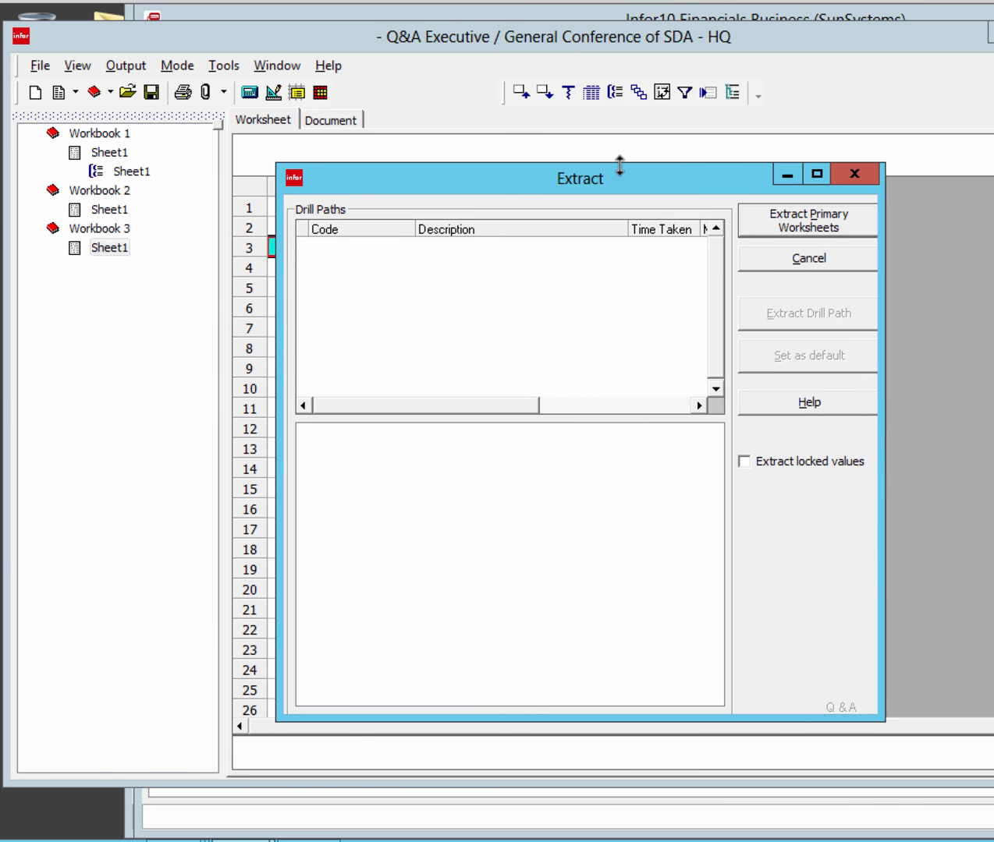
left_click(774, 212)
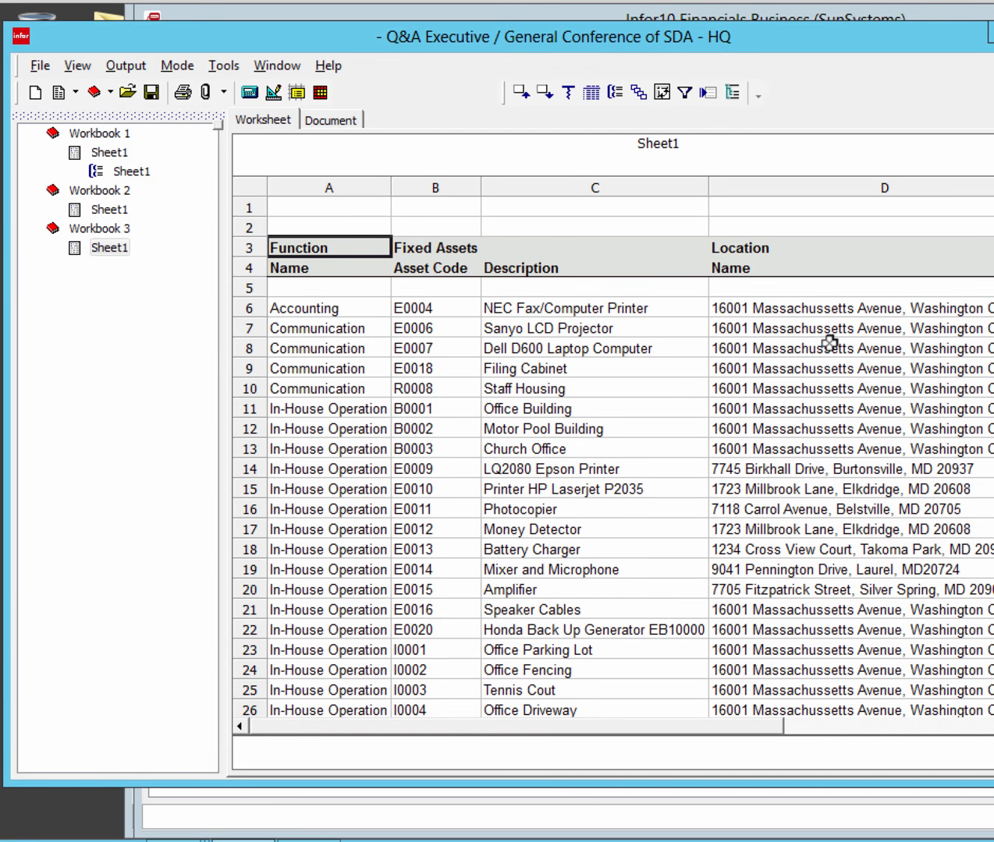
left_click_drag(799, 34, 705, 26)
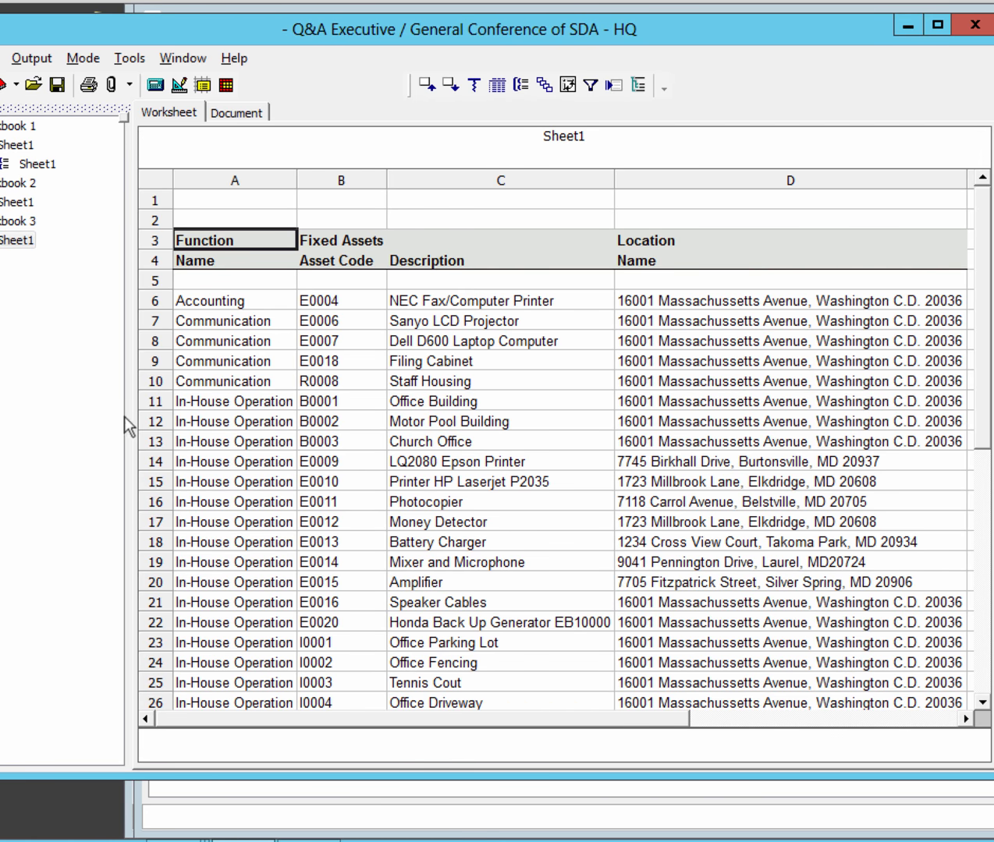
left_click_drag(129, 415, 76, 404)
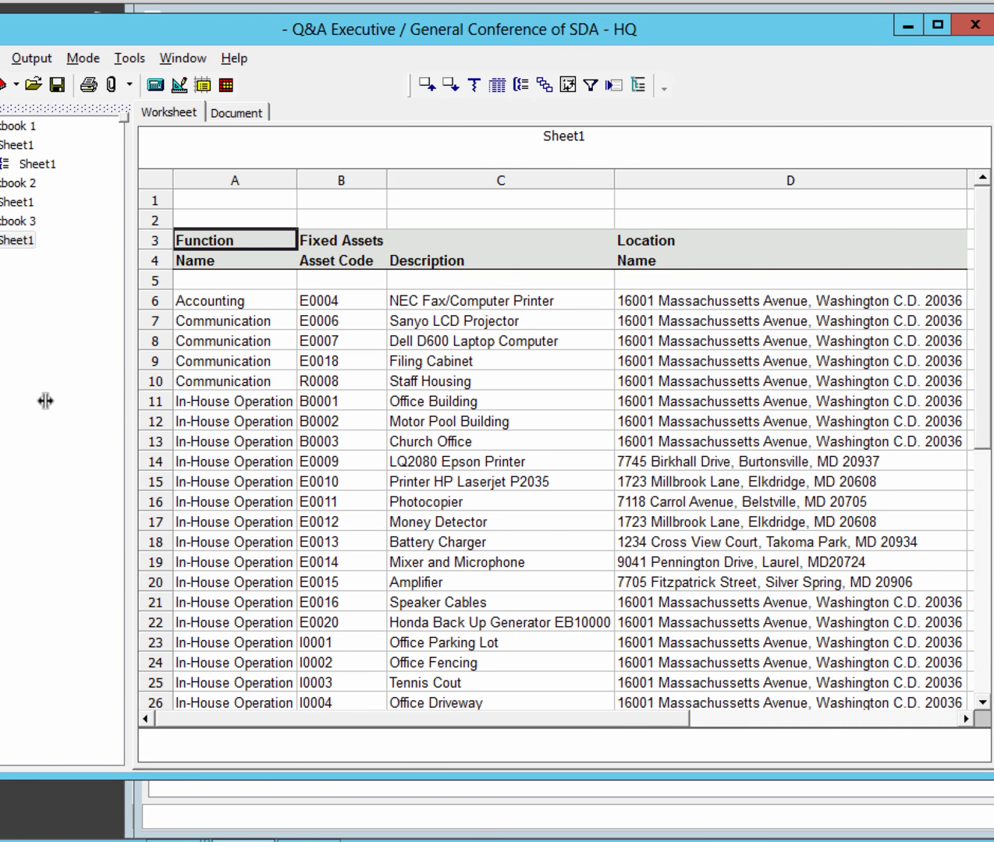